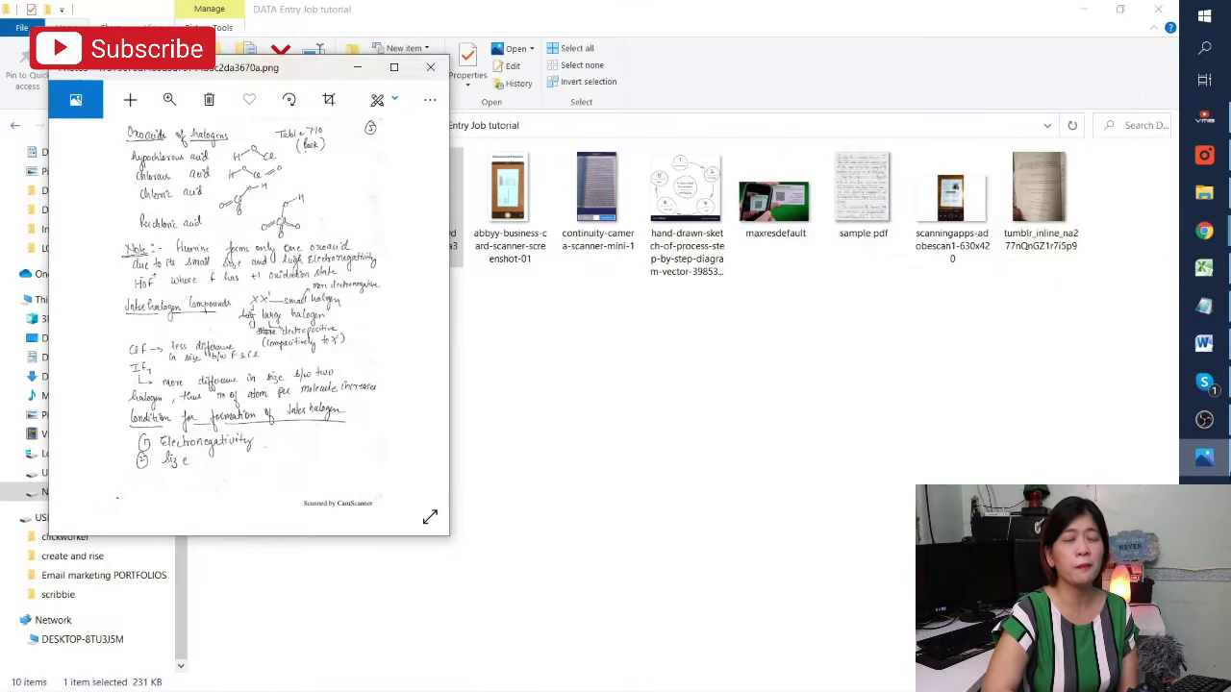
# View the handwritten notes scan full screen, restore it, and return to the tutorial folder
pyautogui.moveTo(1204, 458)
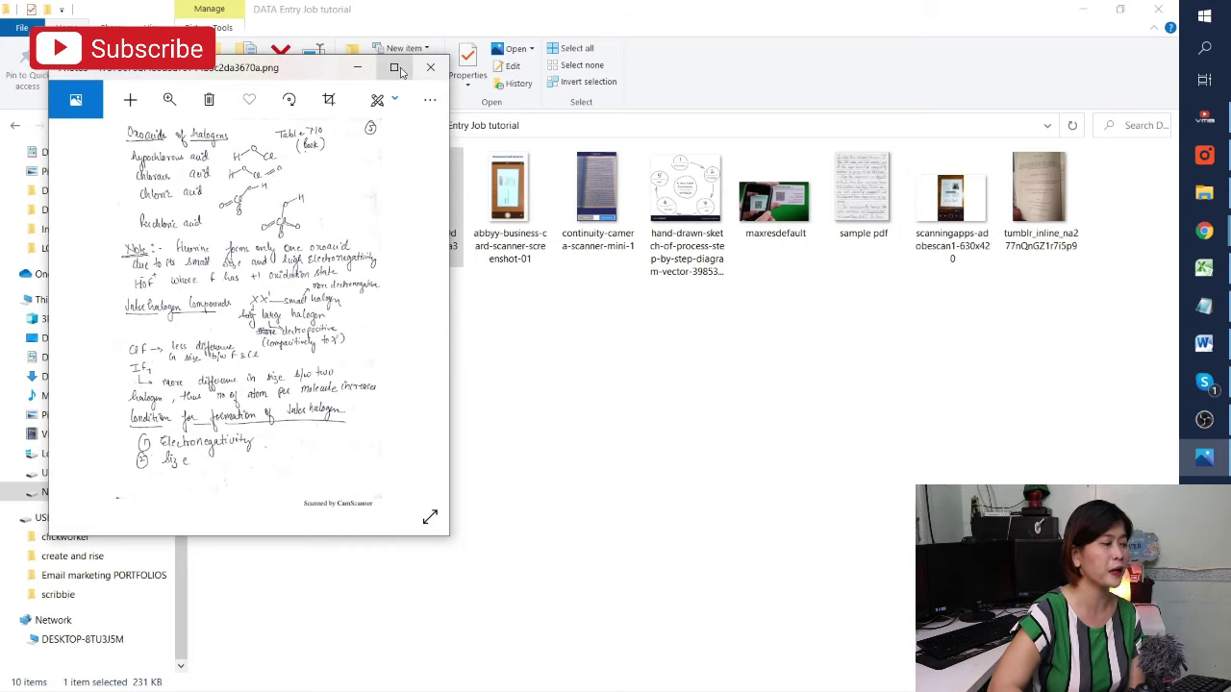
pyautogui.click(395, 69)
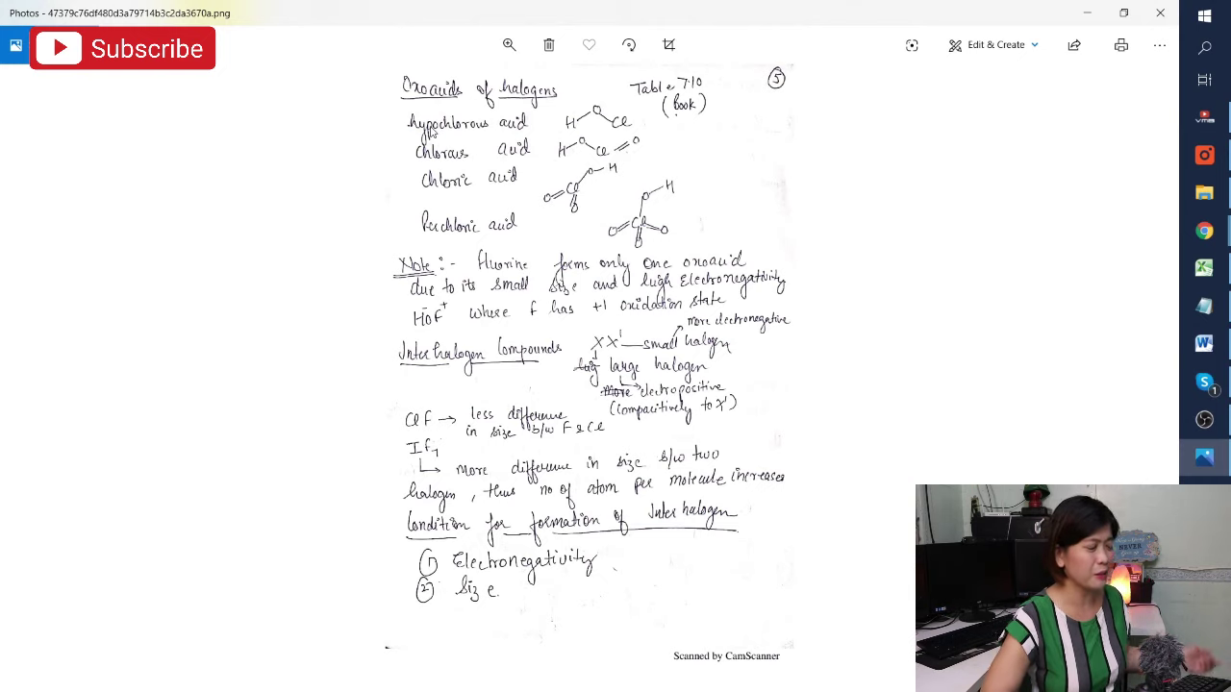
pyautogui.doubleClick(820, 9)
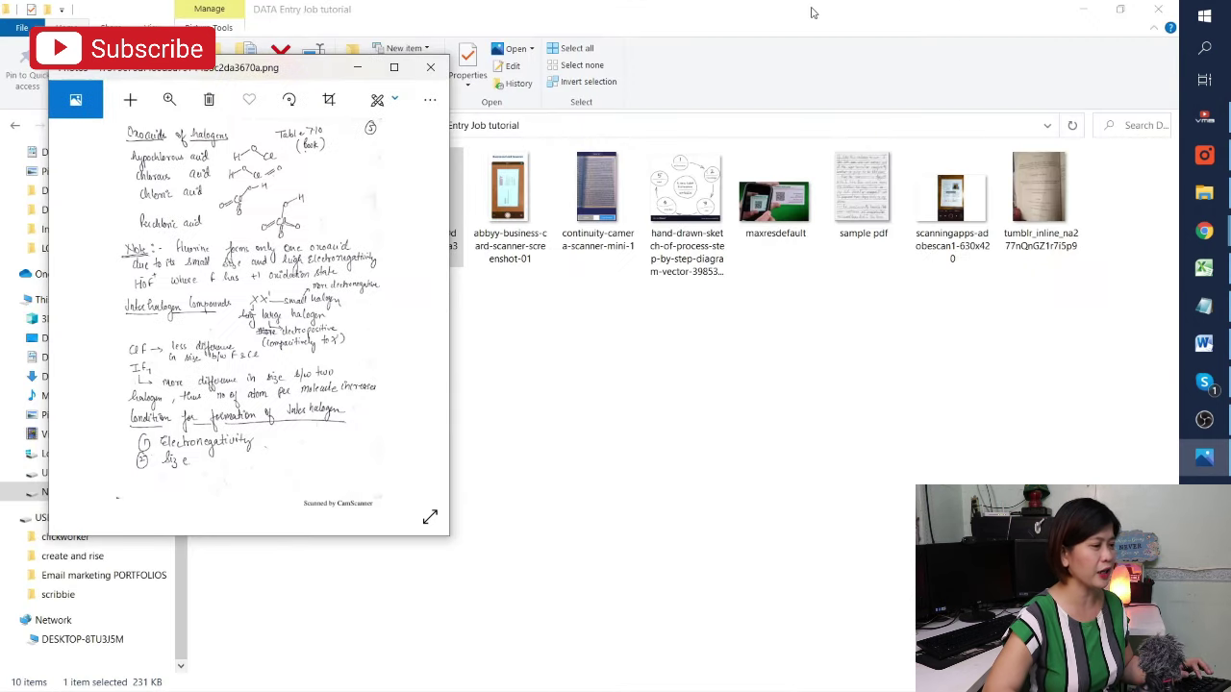
pyautogui.moveTo(1198, 356)
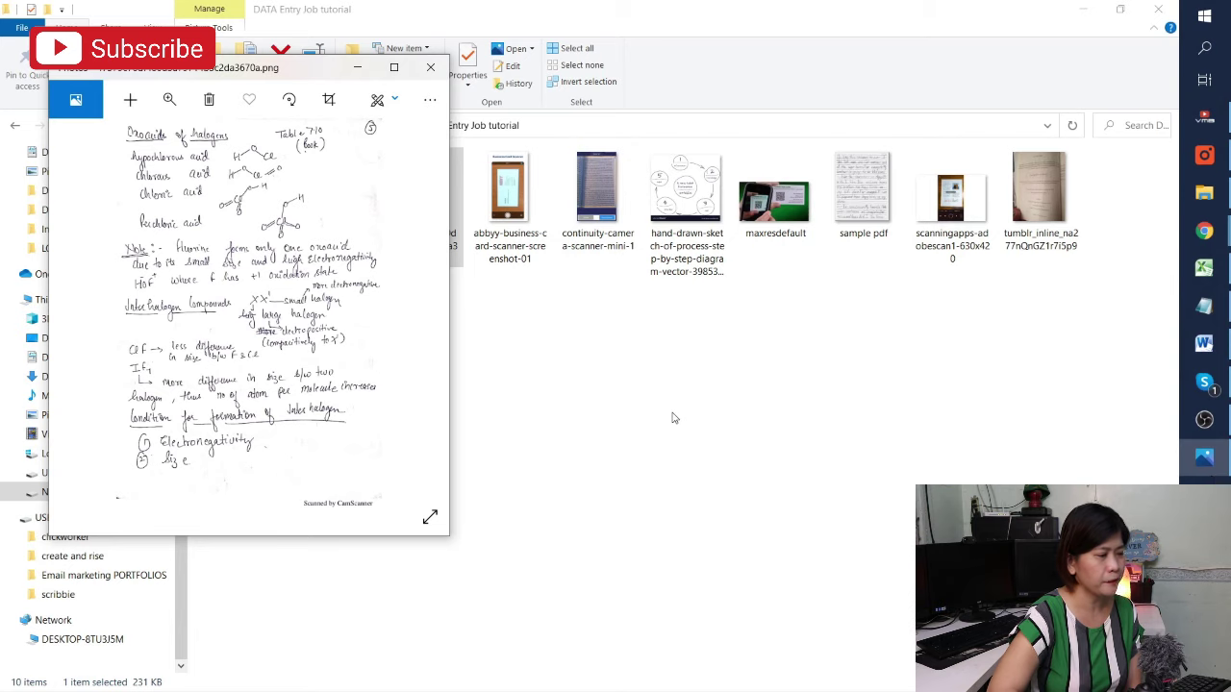
pyautogui.click(672, 421)
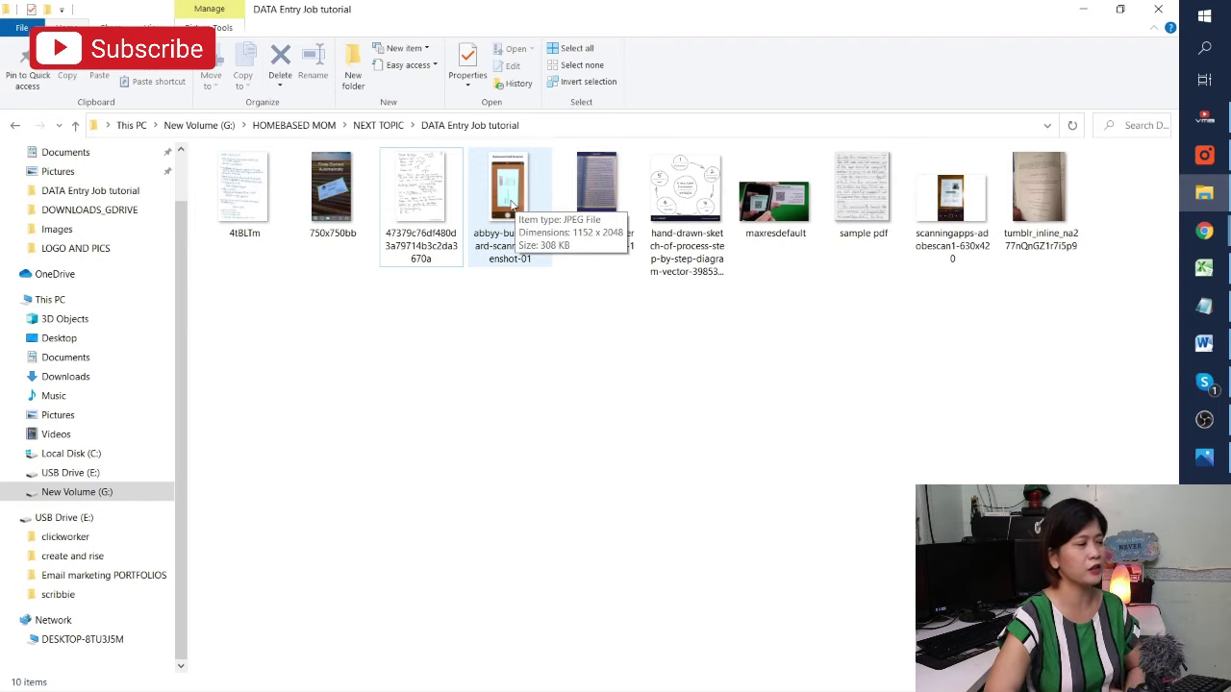
pyautogui.doubleClick(514, 204)
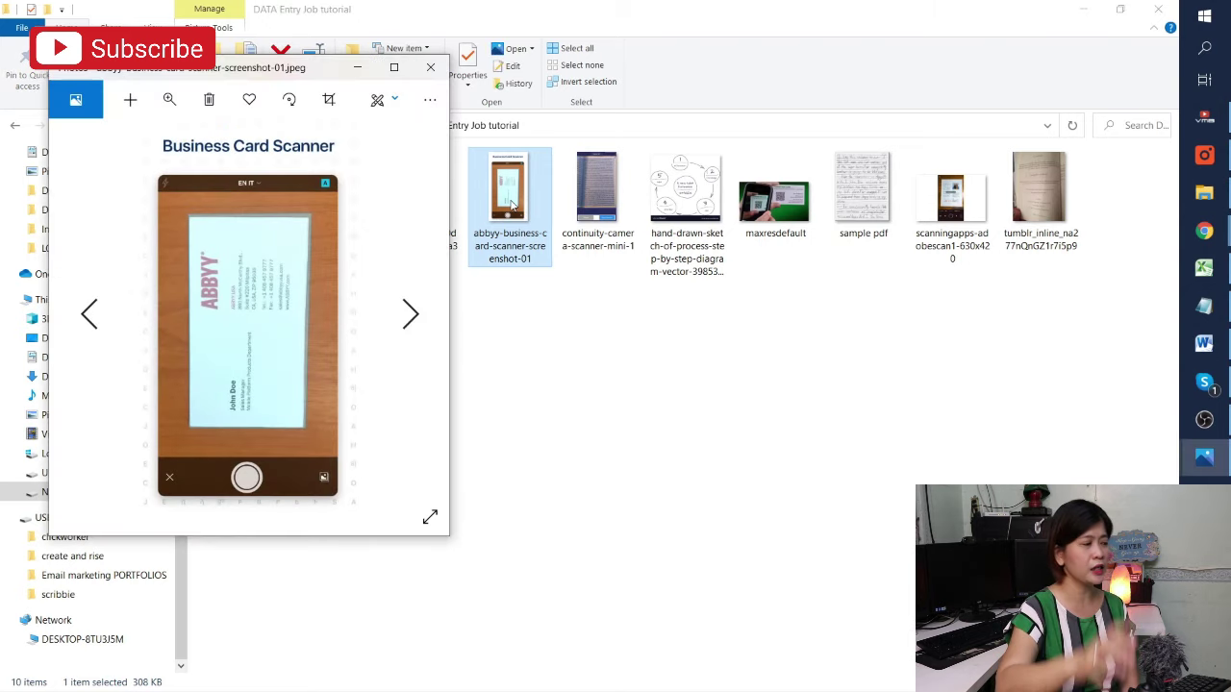
pyautogui.click(393, 68)
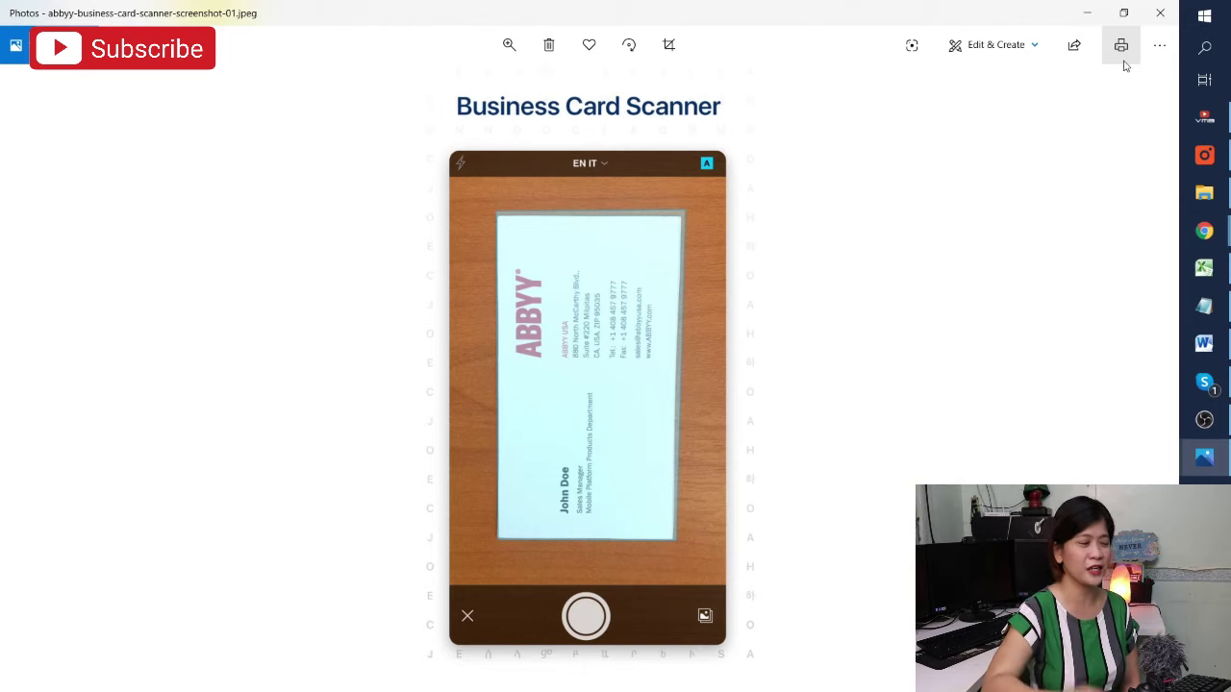
pyautogui.click(1123, 13)
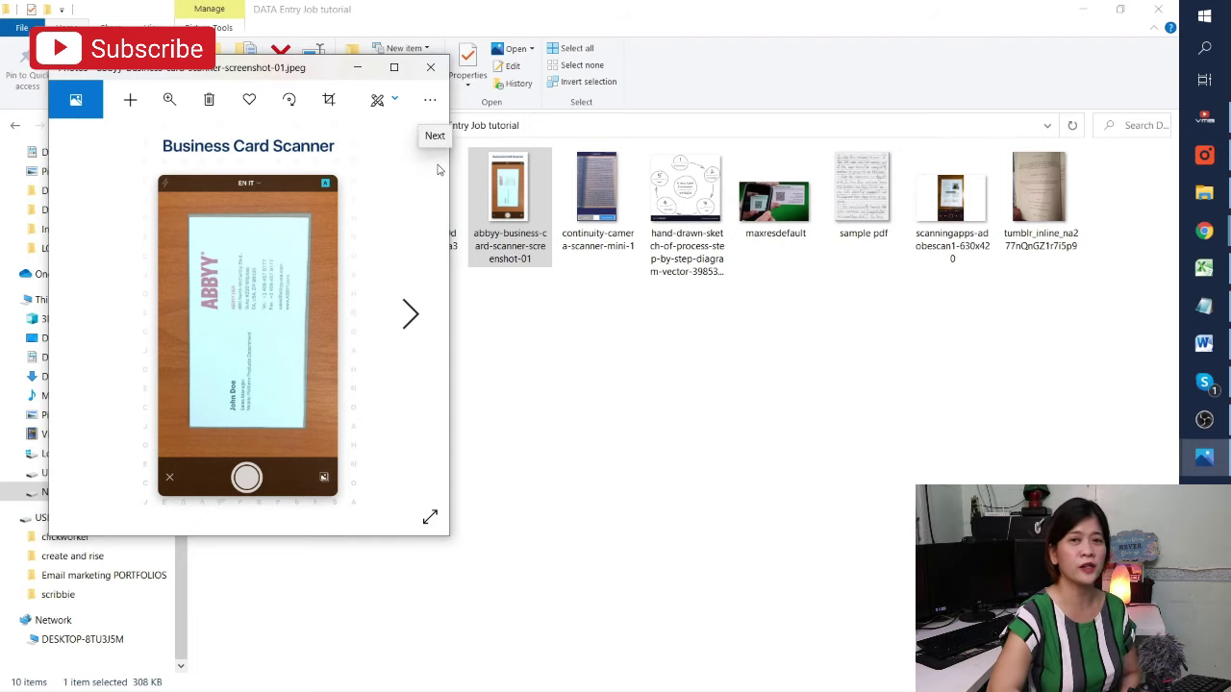
pyautogui.click(599, 170)
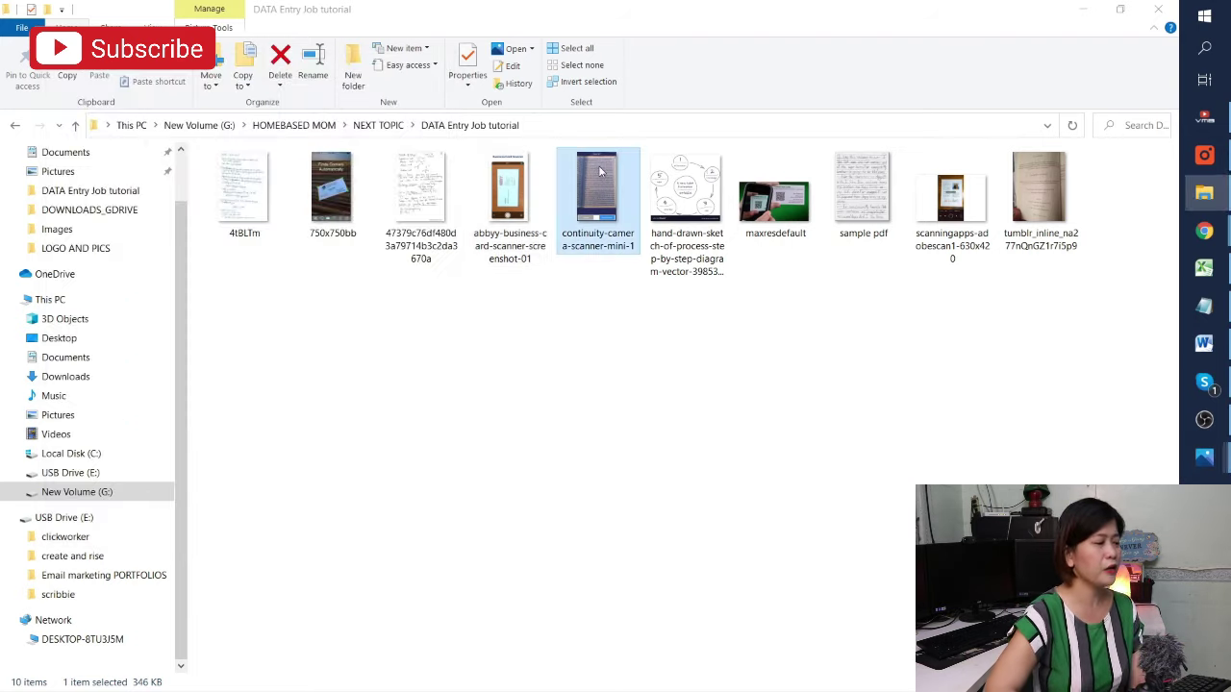
pyautogui.doubleClick(599, 170)
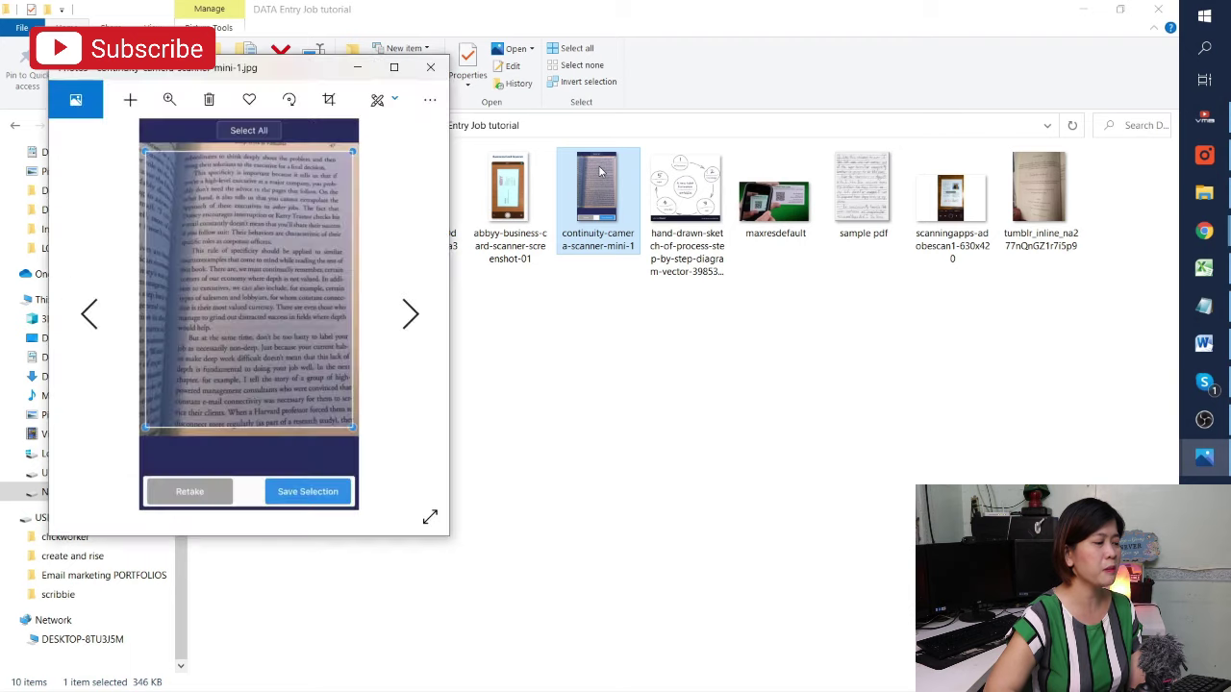
pyautogui.click(394, 67)
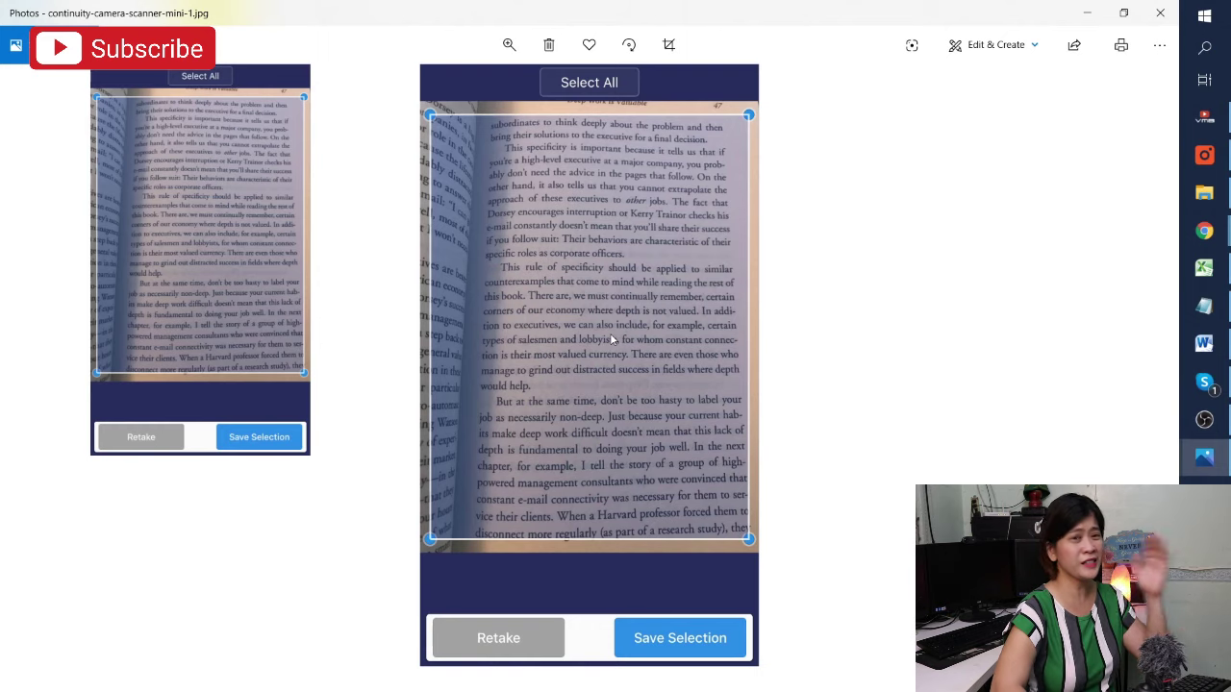
pyautogui.click(1159, 13)
pyautogui.doubleClick(698, 212)
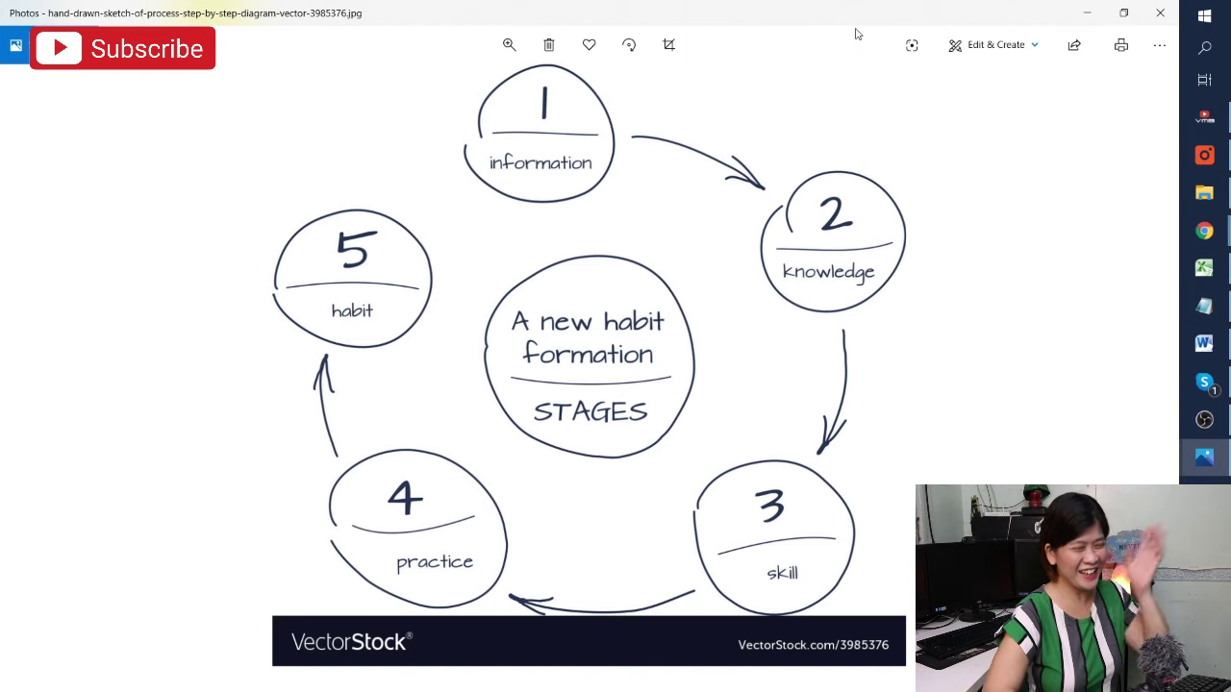
pyautogui.click(1159, 13)
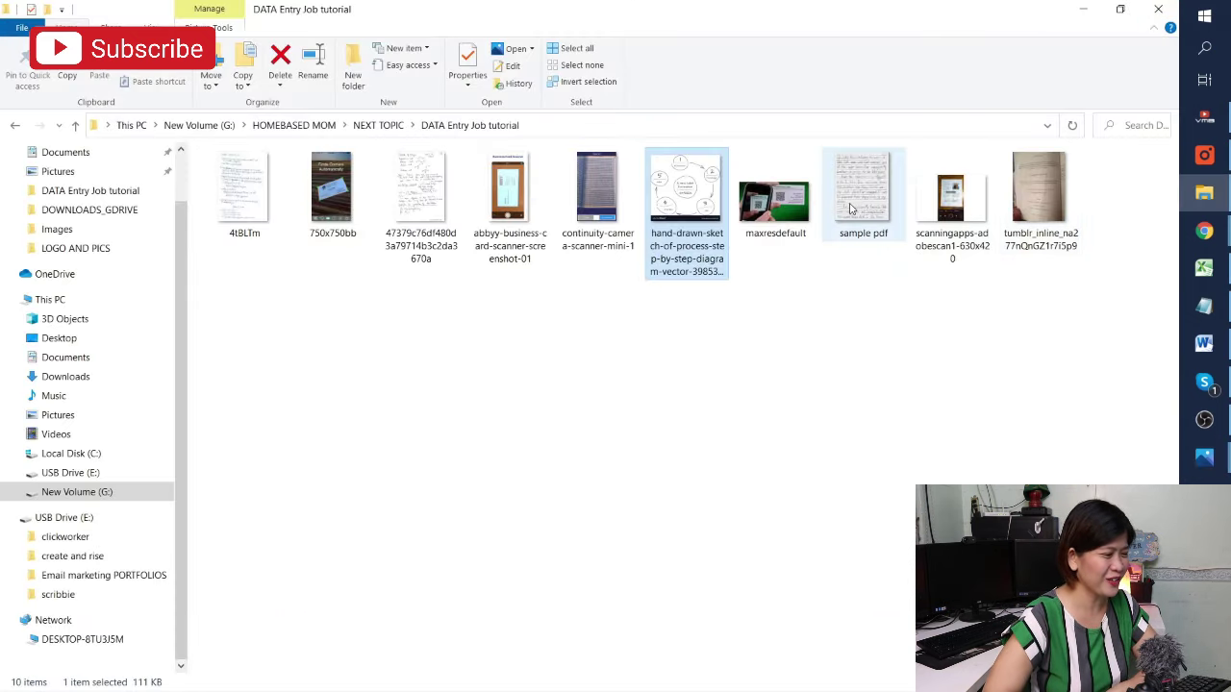
pyautogui.doubleClick(779, 218)
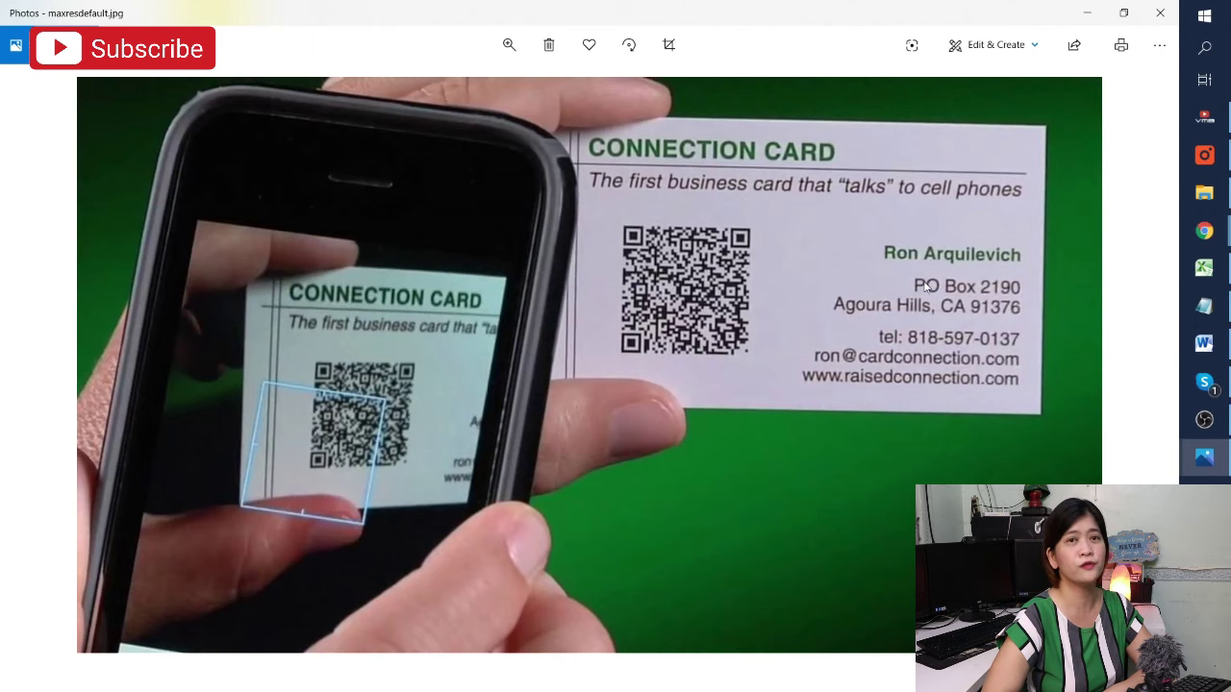
pyautogui.hotkey('alt', 'F4')
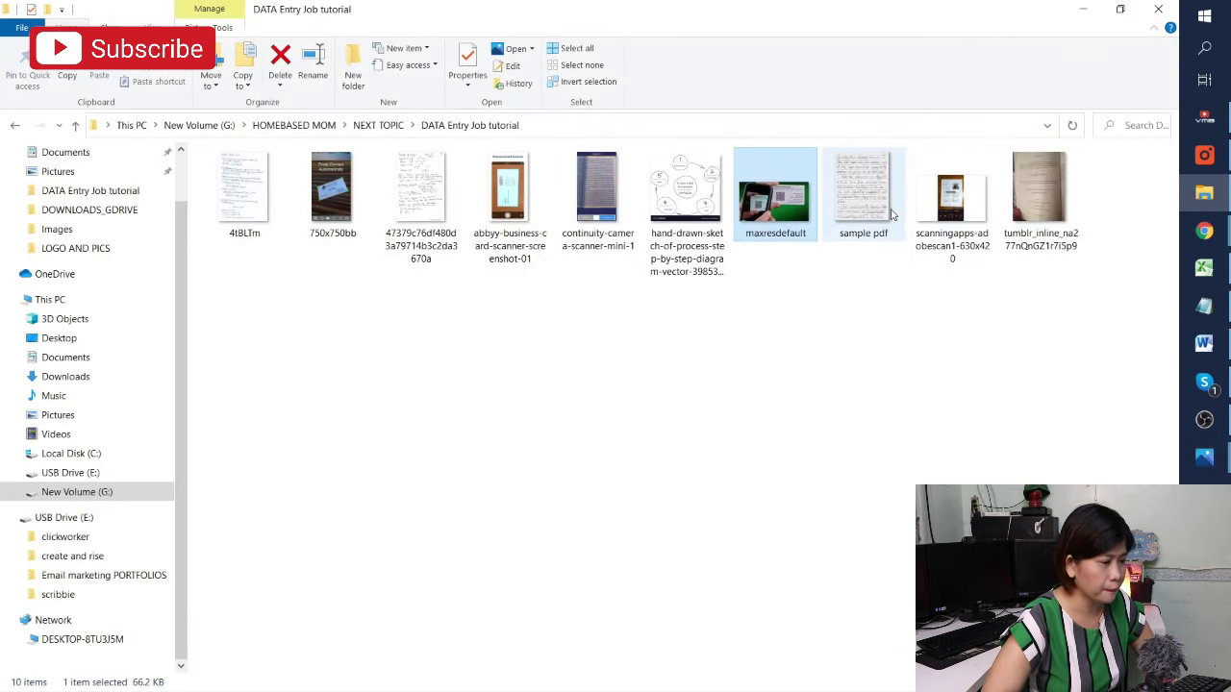
# Open sample pdf.png in Photos and advance to scanningapps-adobescan1-630x420.gif
pyautogui.click(877, 217)
pyautogui.doubleClick(877, 217)
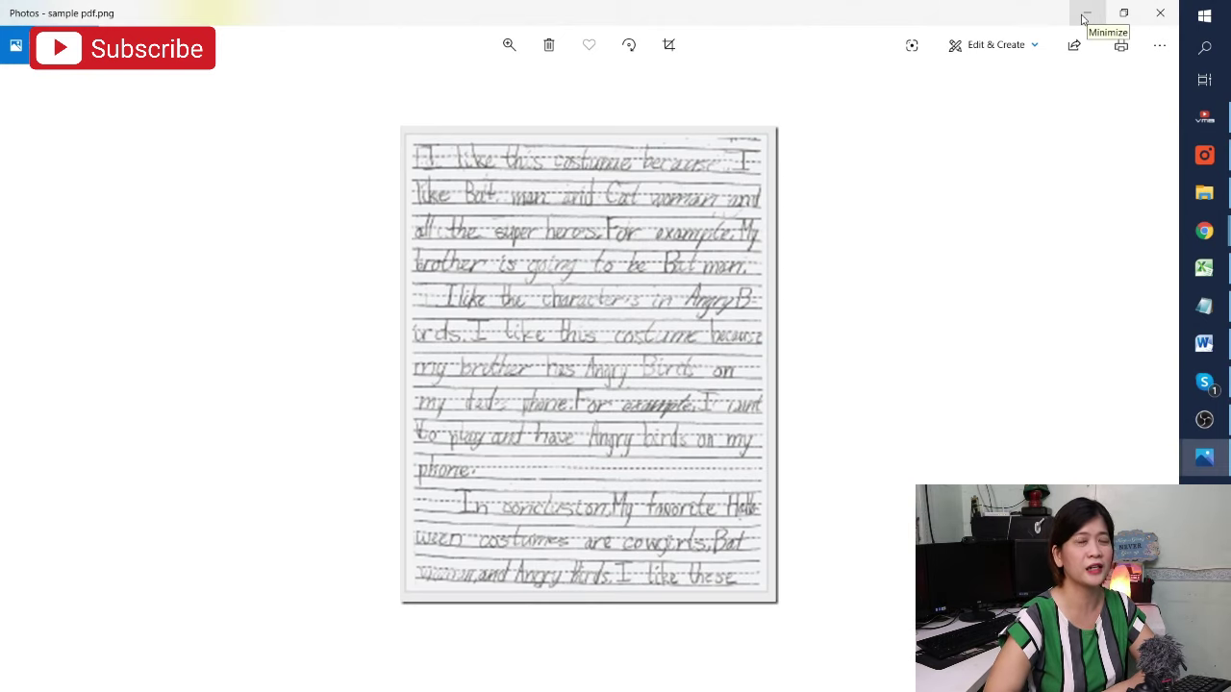
pyautogui.press('Right')
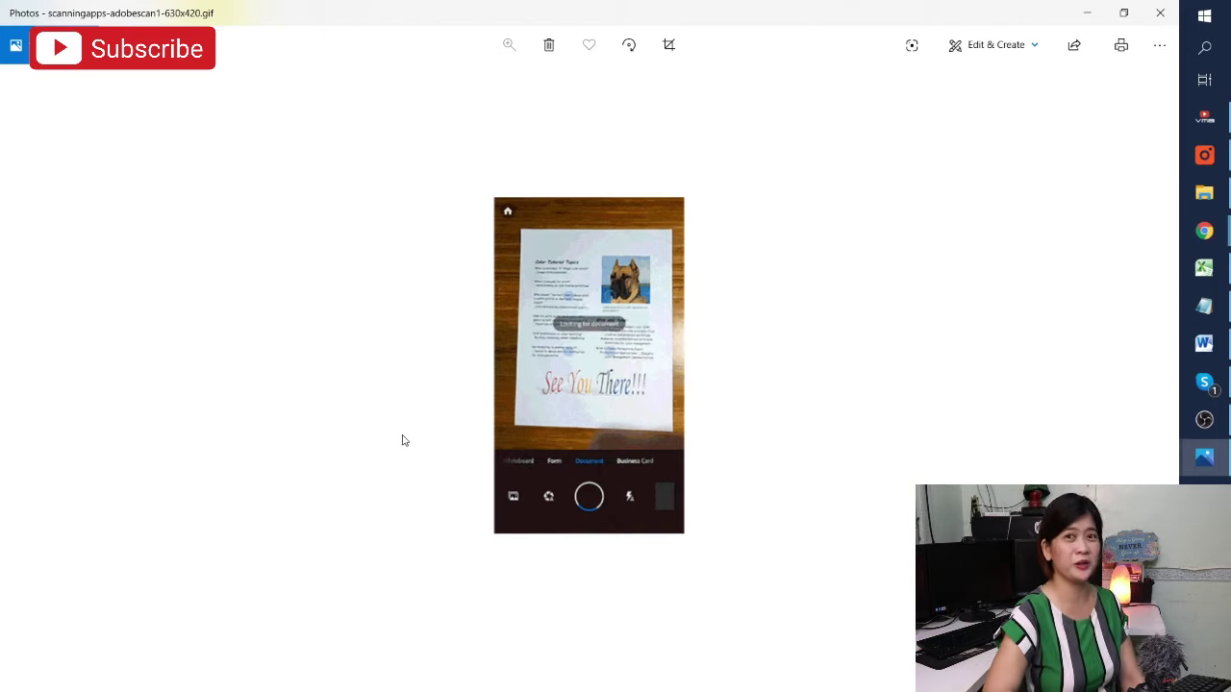
# View the tumblr_inline book-page photo, close it, and restore down the folder window
pyautogui.click(1159, 13)
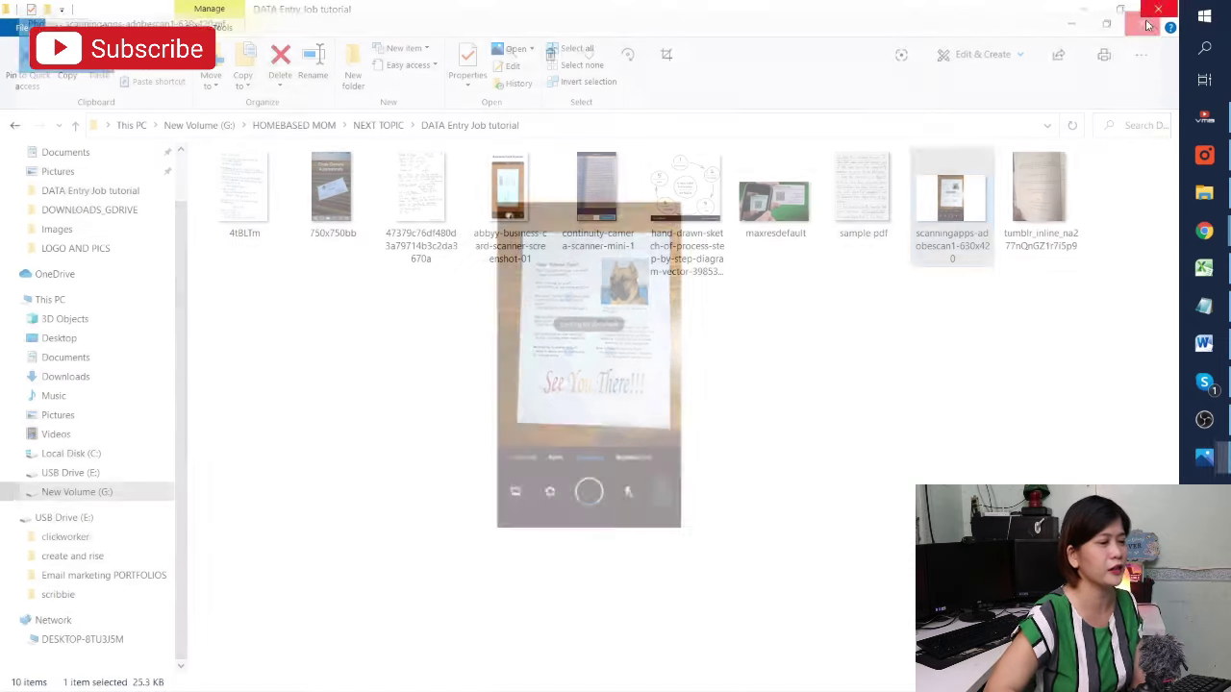
pyautogui.doubleClick(1037, 190)
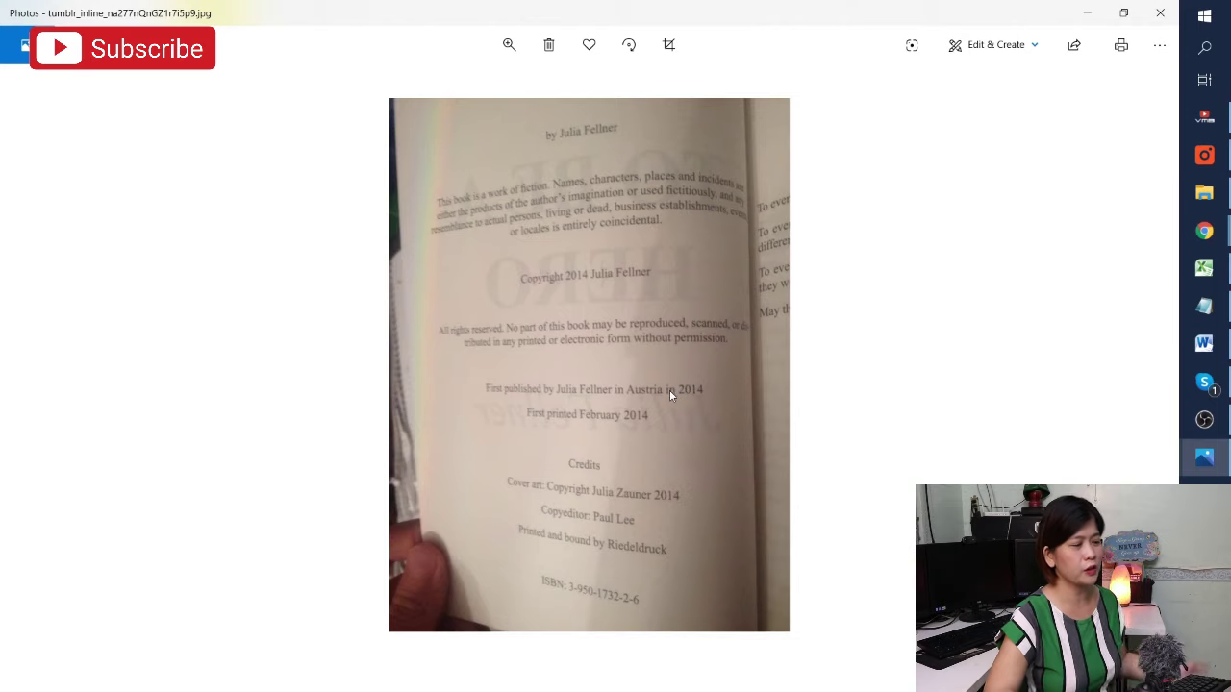
pyautogui.hotkey('alt', 'F4')
pyautogui.doubleClick(970, 15)
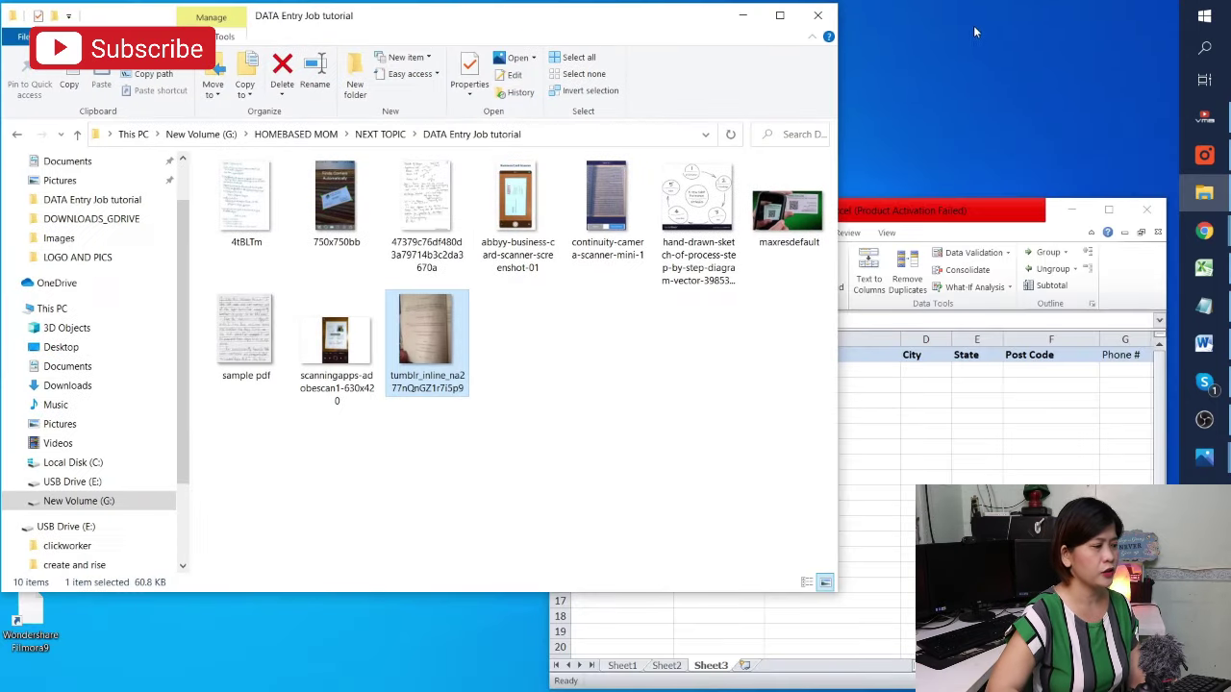
# Nudge the Word window right and open the hand-drawn process sketch in Photos
pyautogui.click(1204, 343)
pyautogui.moveTo(643, 54); pyautogui.dragTo(721, 50)
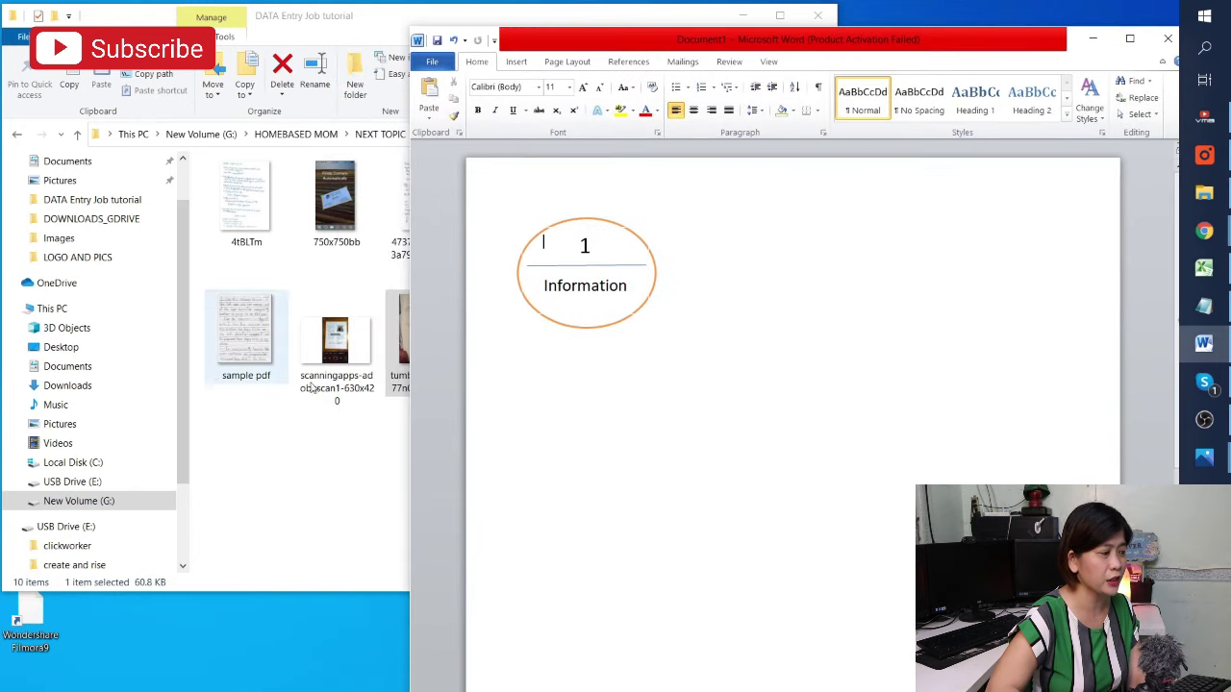
pyautogui.click(374, 24)
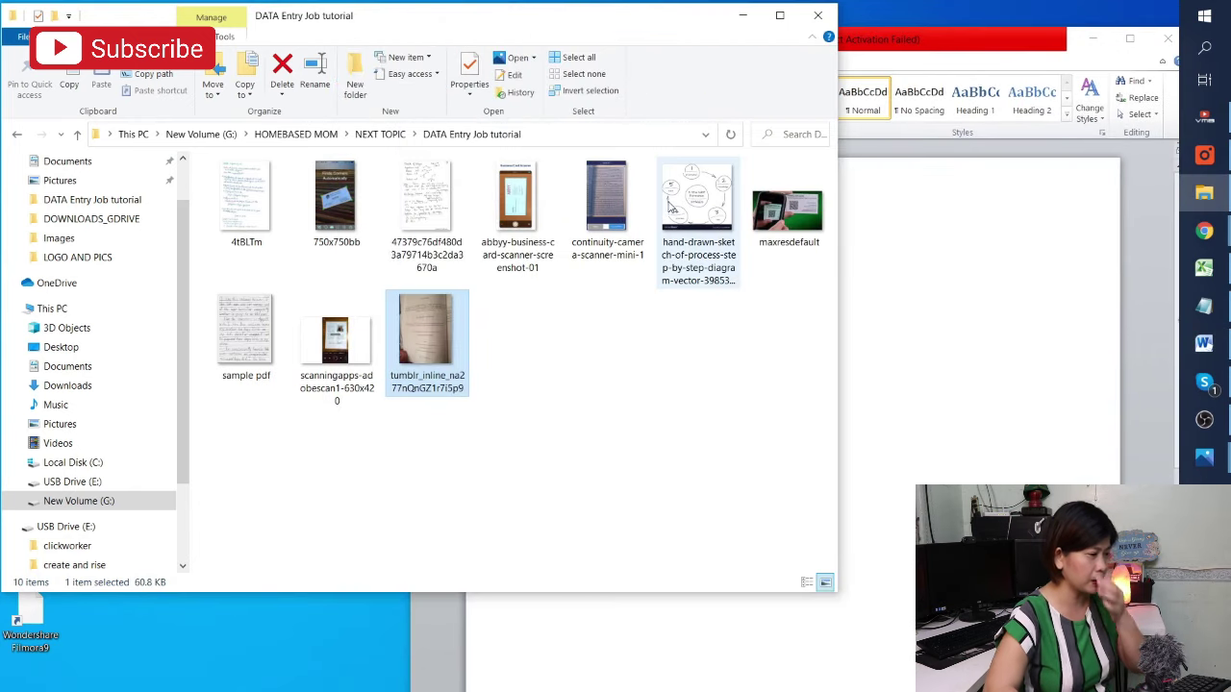
pyautogui.click(697, 205)
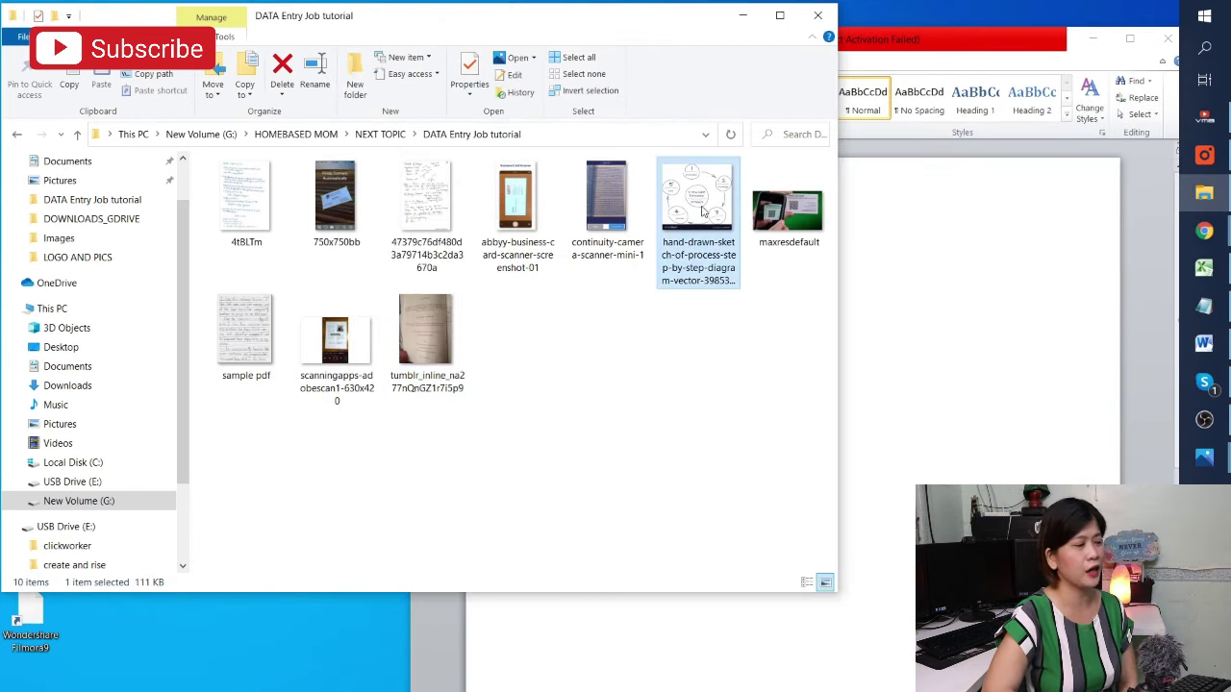
pyautogui.doubleClick(708, 206)
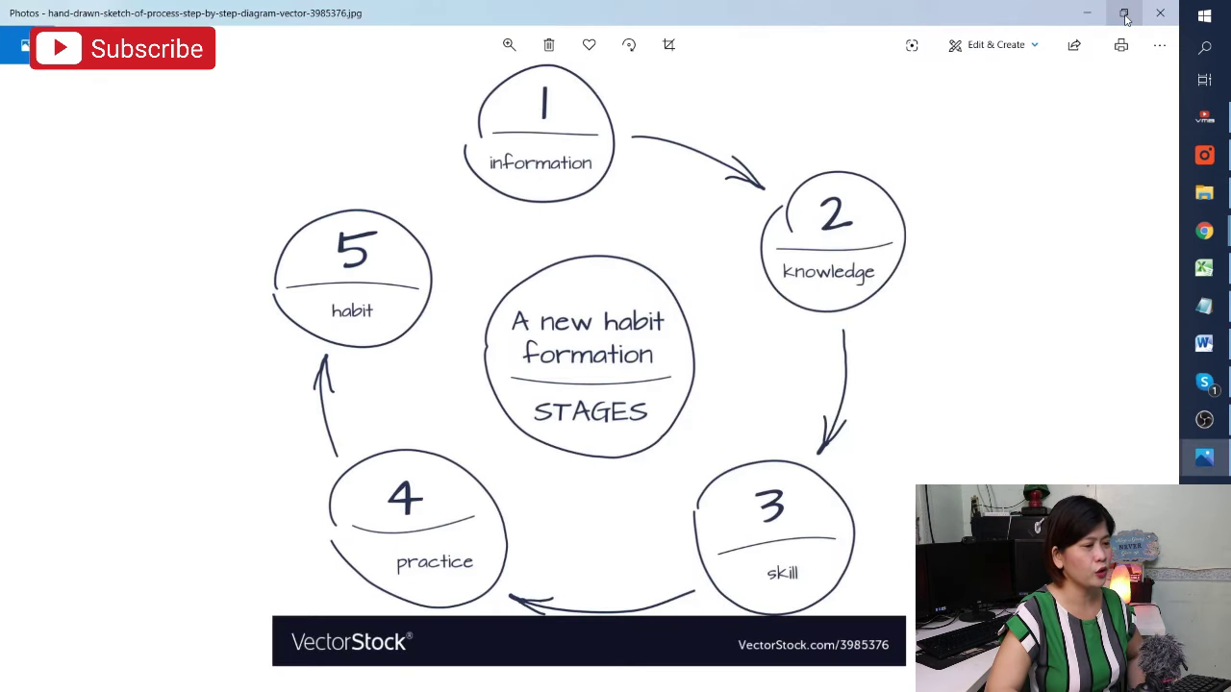
# Resize the Photos viewer to full height beside Word, with Word in front
pyautogui.click(1125, 13)
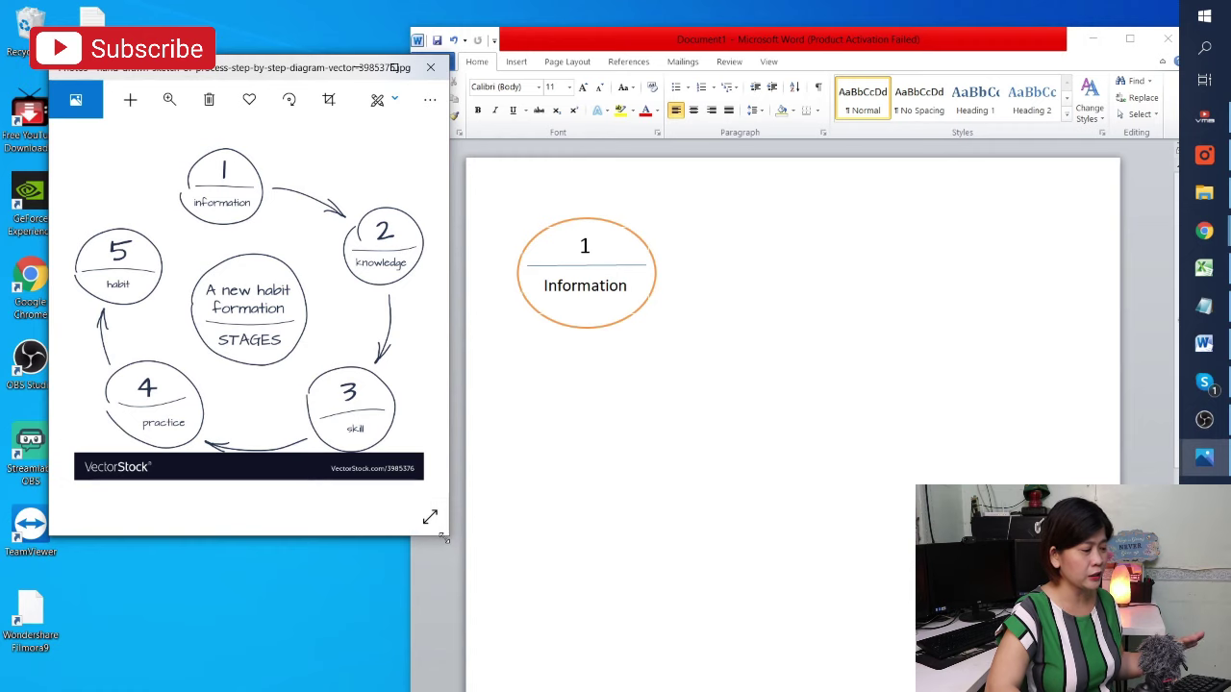
pyautogui.moveTo(442, 538); pyautogui.dragTo(534, 688)
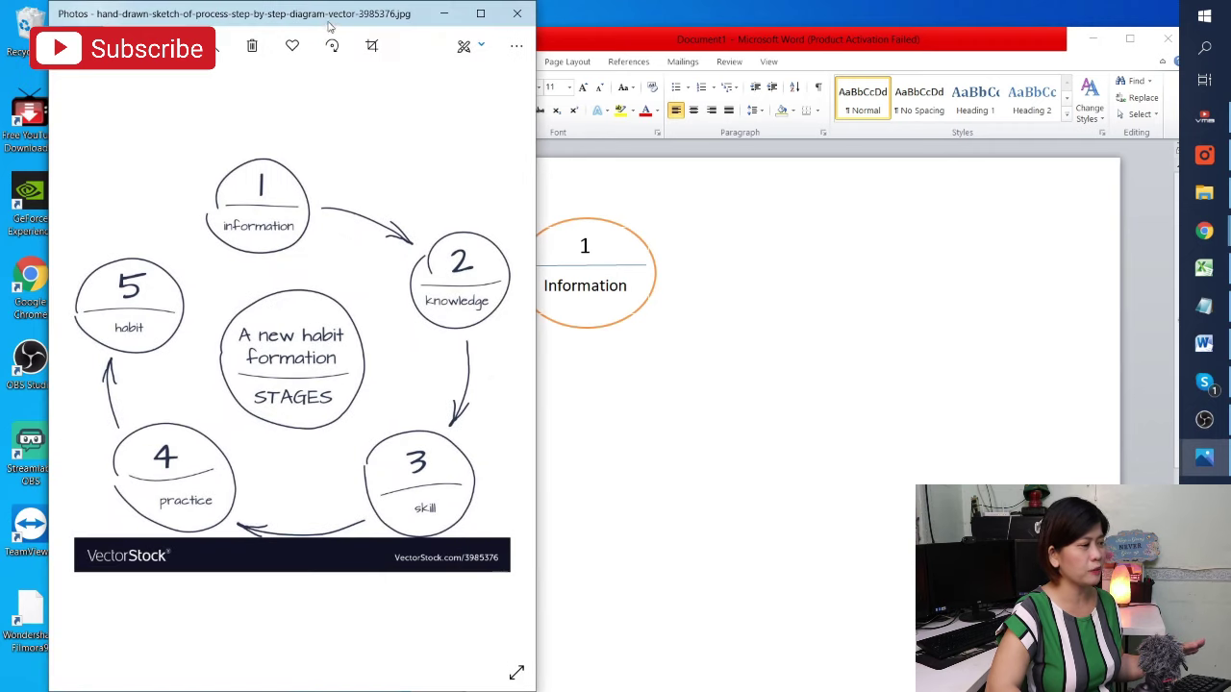
pyautogui.moveTo(327, 19); pyautogui.dragTo(305, 20)
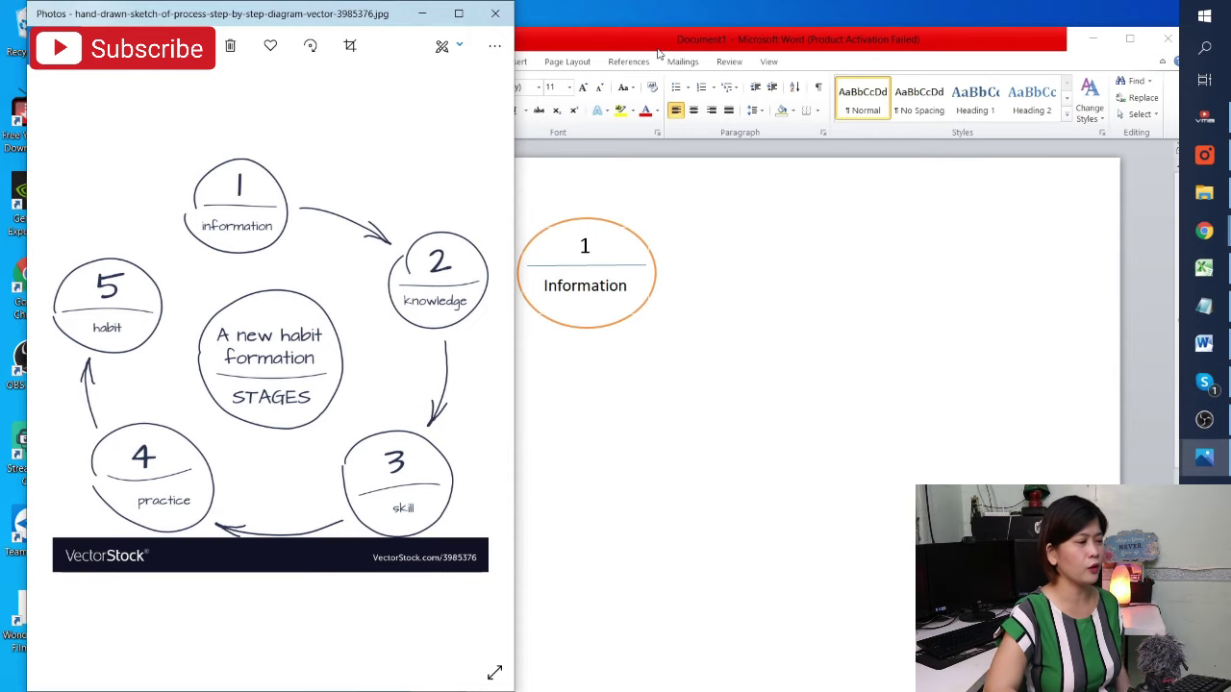
pyautogui.click(660, 55)
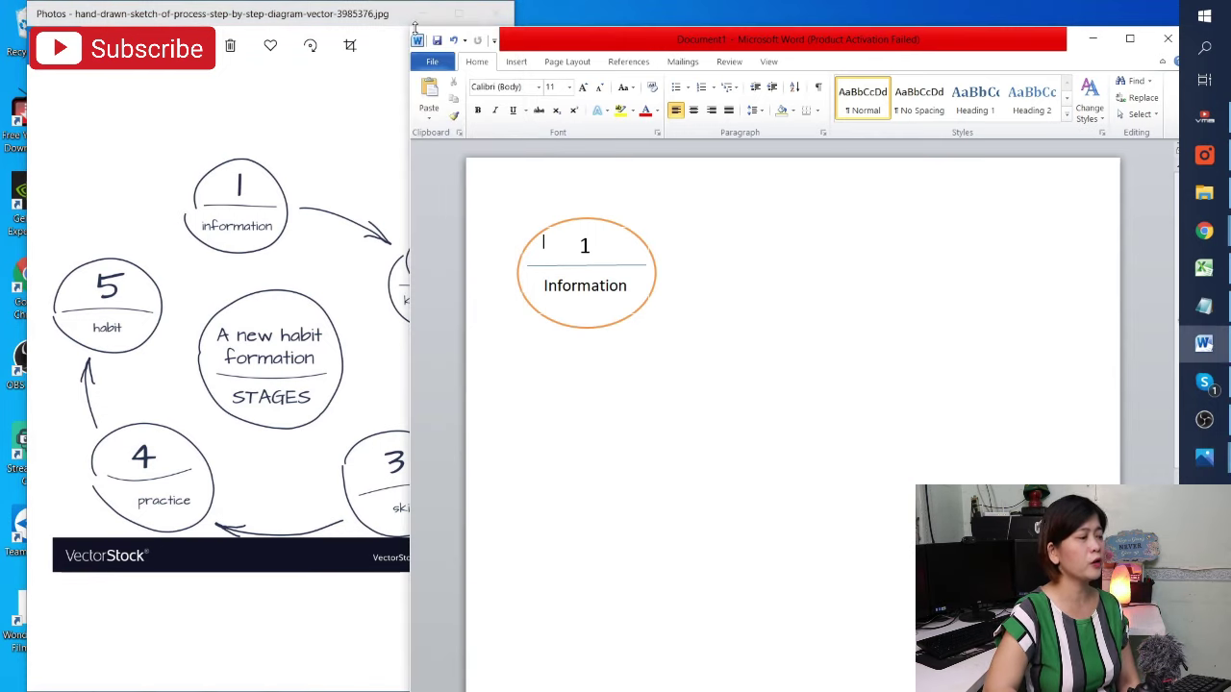
# Narrow the Word window so the habit diagram shows, checking the '1 Information' circle
pyautogui.moveTo(407, 27); pyautogui.dragTo(478, 13)
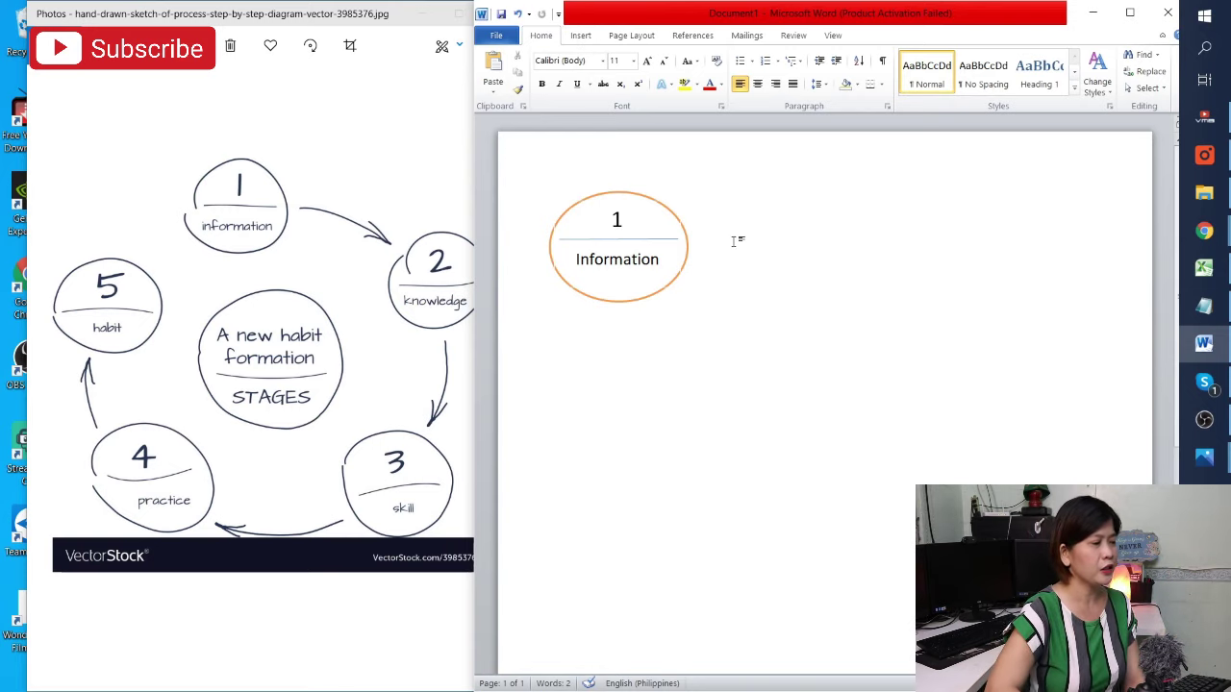
pyautogui.click(593, 194)
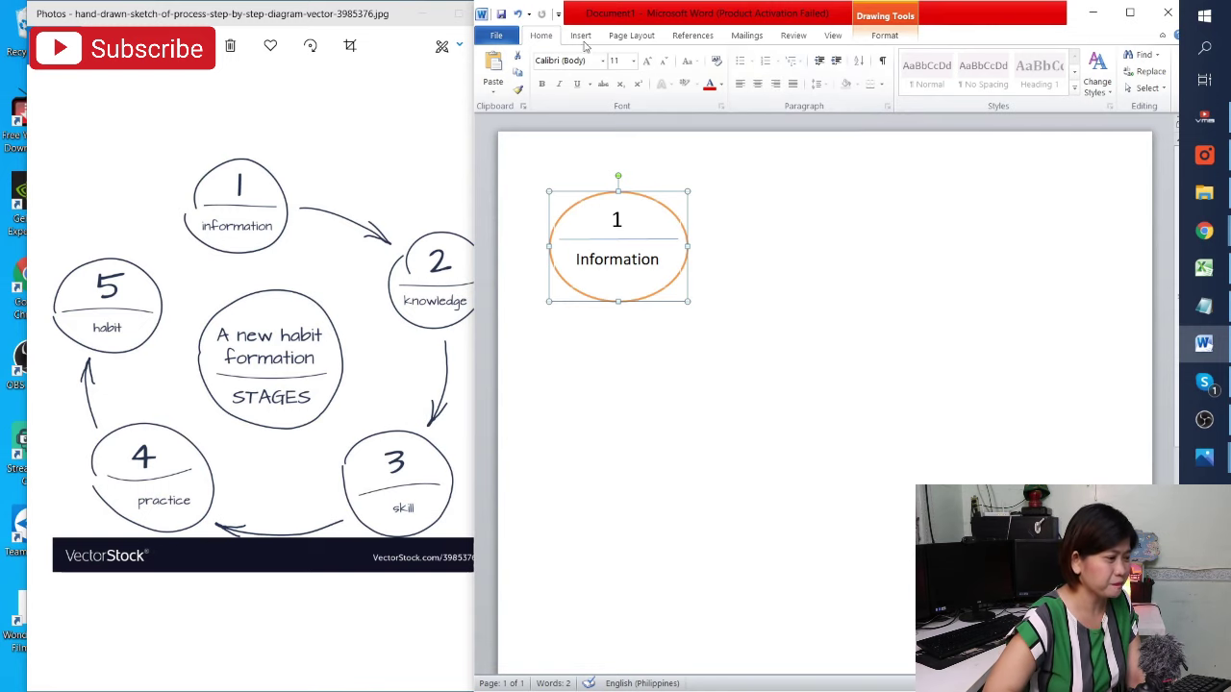
pyautogui.click(729, 229)
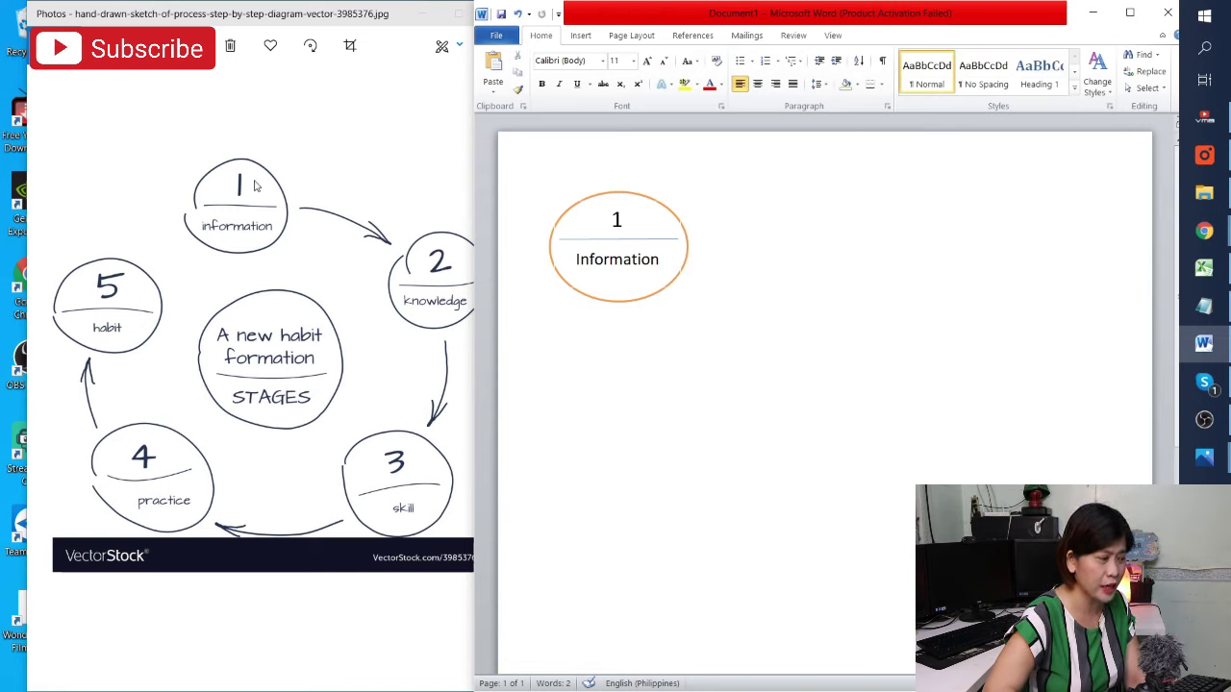
pyautogui.click(580, 36)
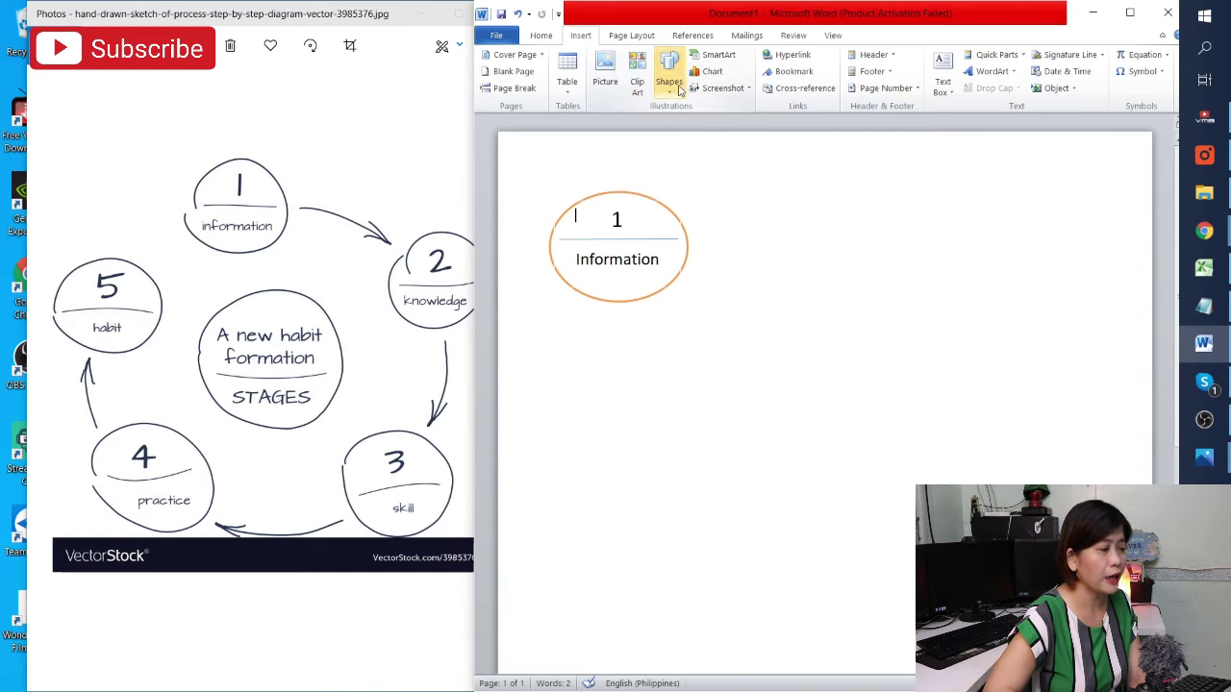
# Draw a second oval right of the Information circle with white fill and orange outline
pyautogui.click(678, 87)
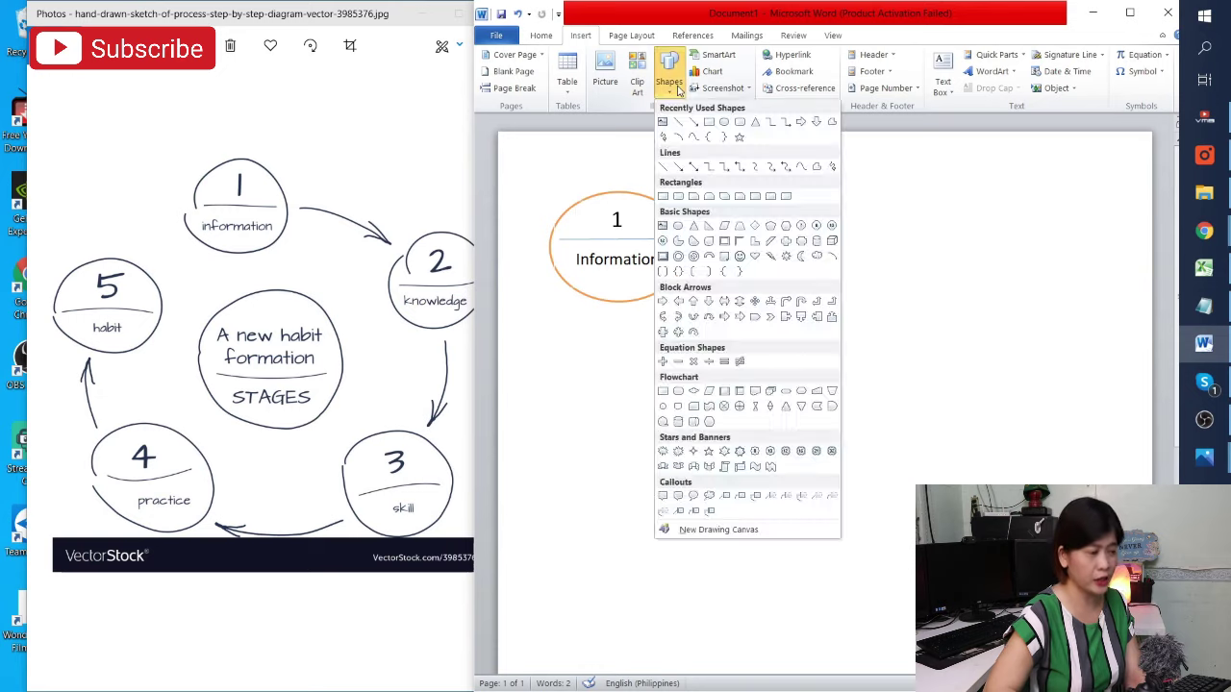
pyautogui.click(723, 122)
pyautogui.moveTo(814, 227)
pyautogui.mouseDown()
pyautogui.moveTo(799, 253)
pyautogui.moveTo(923, 324)
pyautogui.moveTo(987, 313)
pyautogui.moveTo(969, 316)
pyautogui.mouseUp()
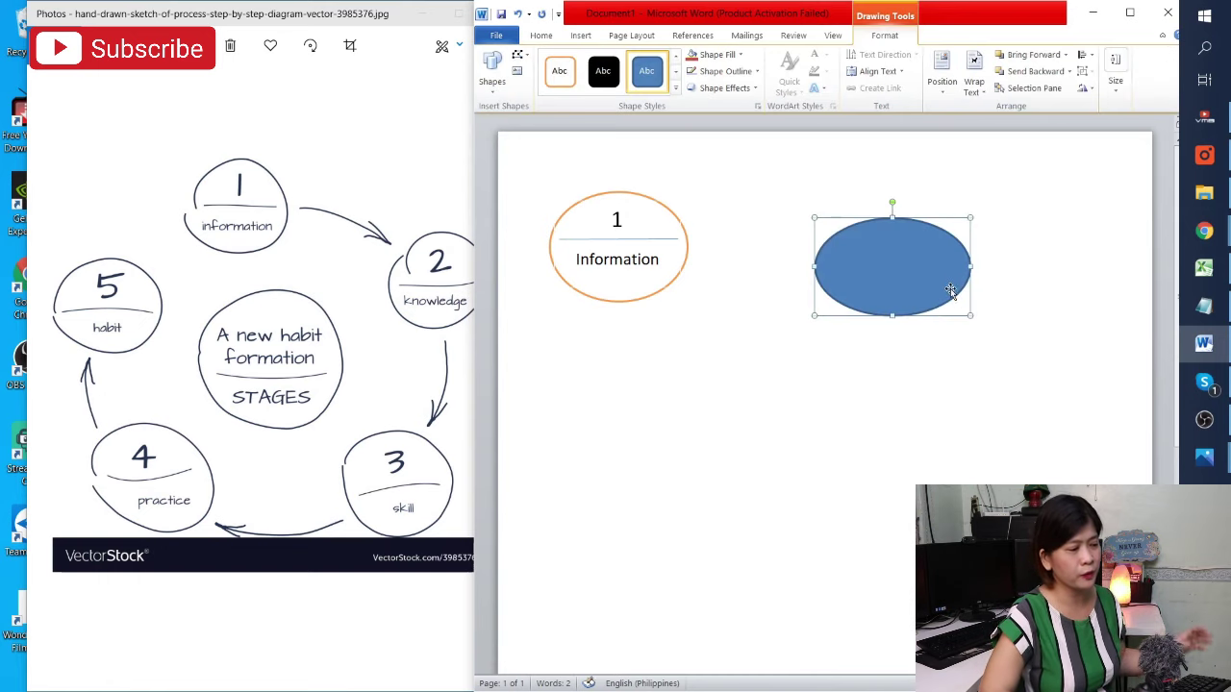
pyautogui.click(557, 72)
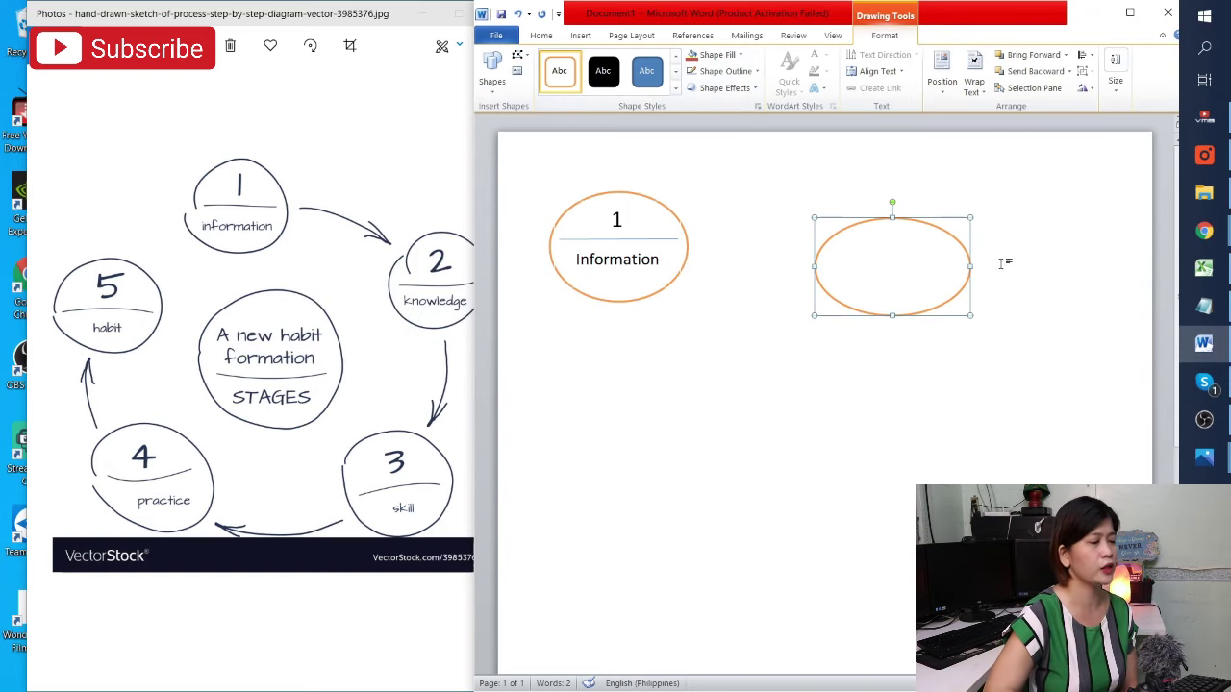
pyautogui.moveTo(910, 262); pyautogui.dragTo(885, 251)
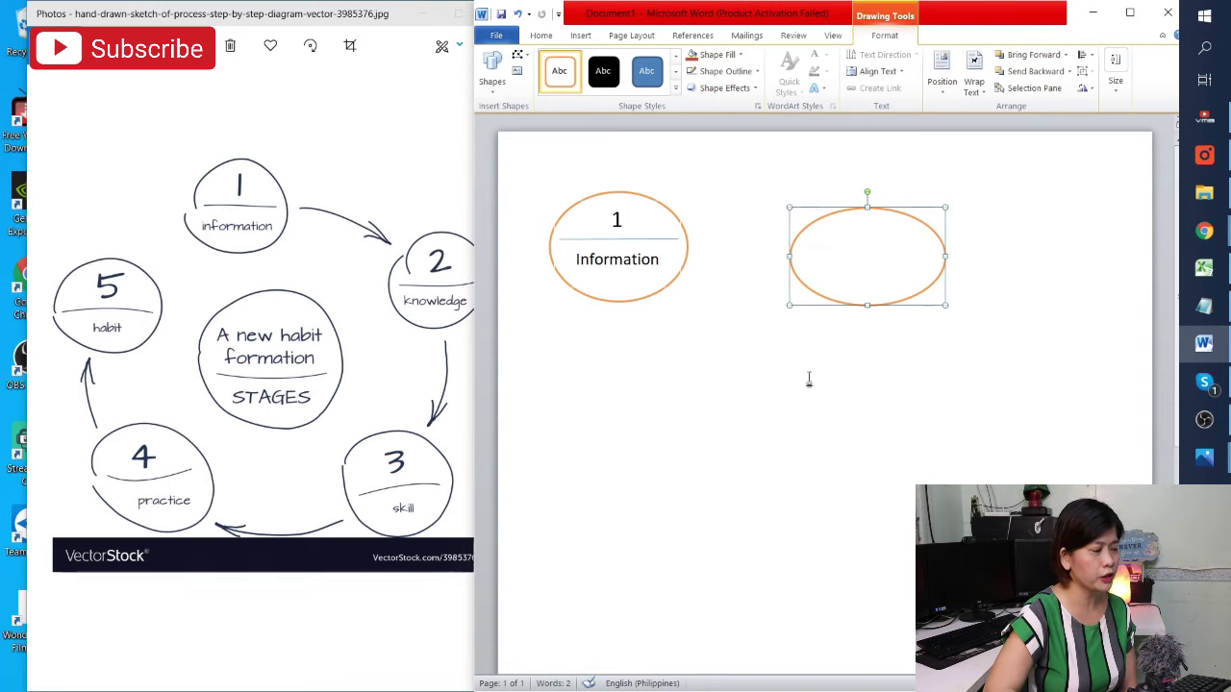
pyautogui.click(723, 314)
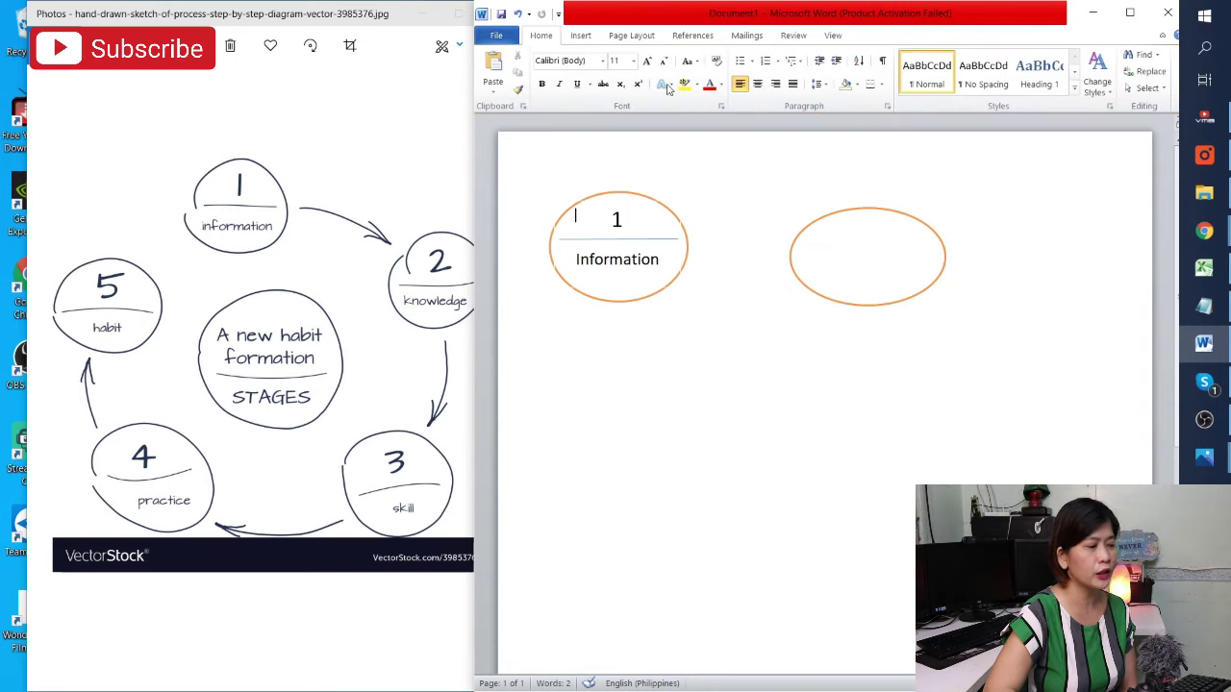
# Insert a Simple Text Box below-right of the second oval and shift the oval left
pyautogui.click(578, 36)
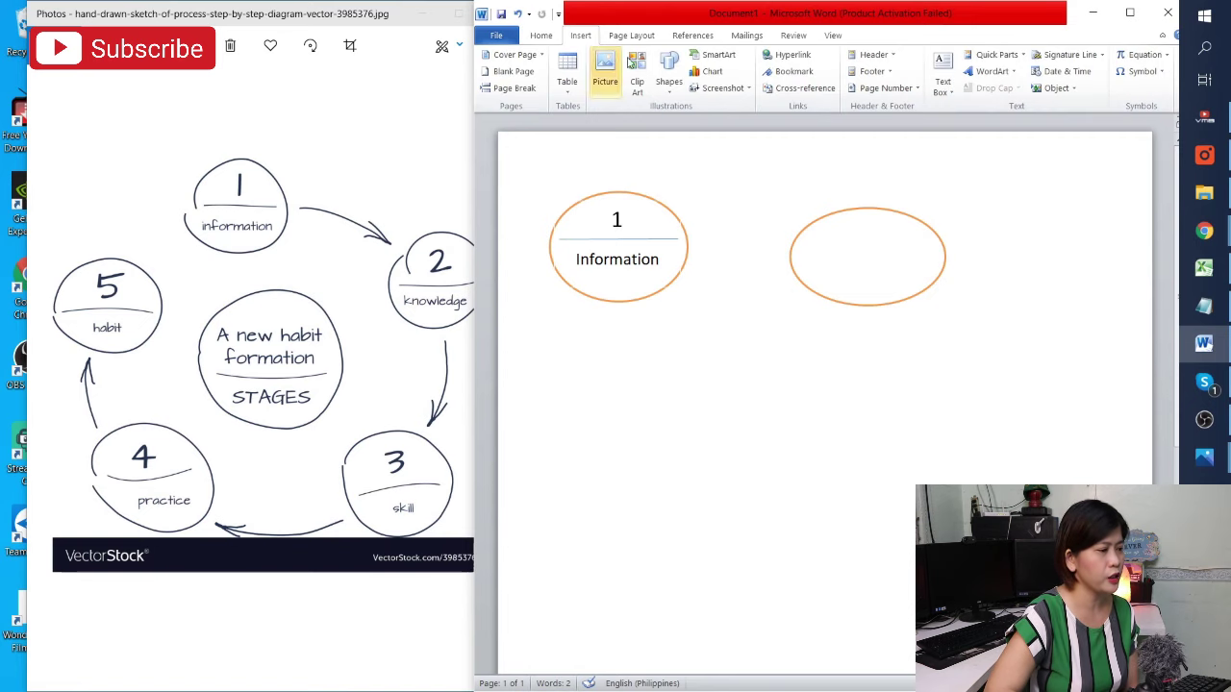
pyautogui.click(942, 73)
pyautogui.click(884, 156)
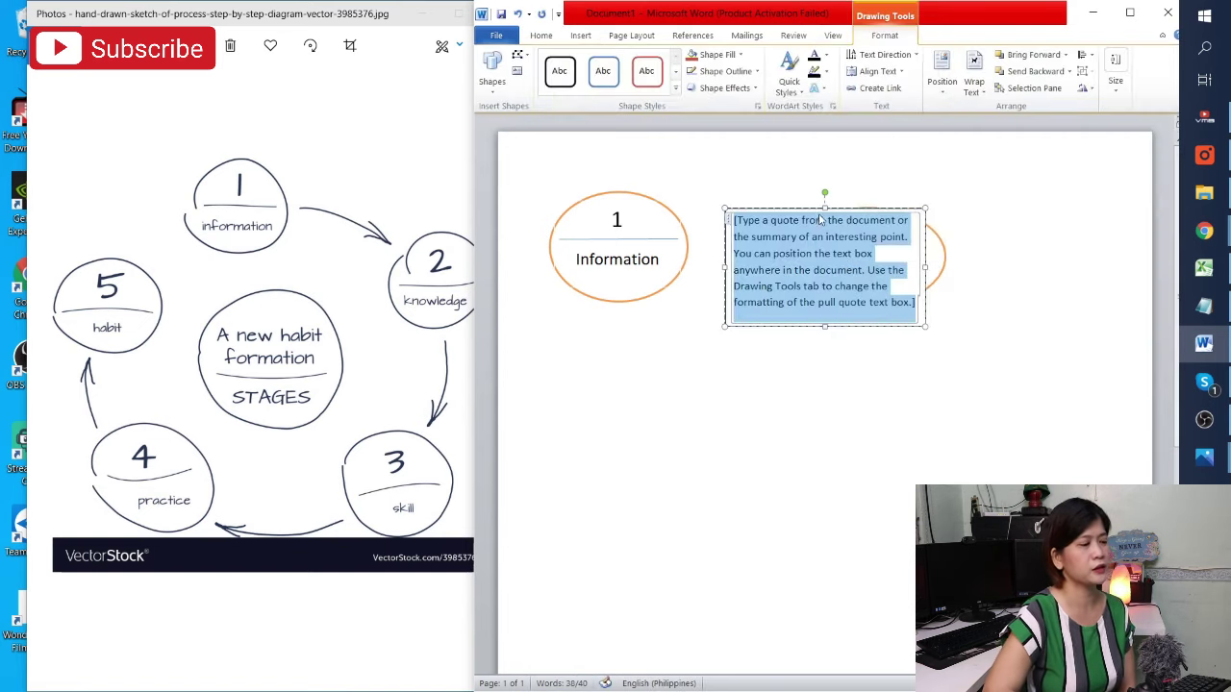
pyautogui.moveTo(844, 207); pyautogui.dragTo(1035, 280)
pyautogui.moveTo(879, 212); pyautogui.dragTo(833, 204)
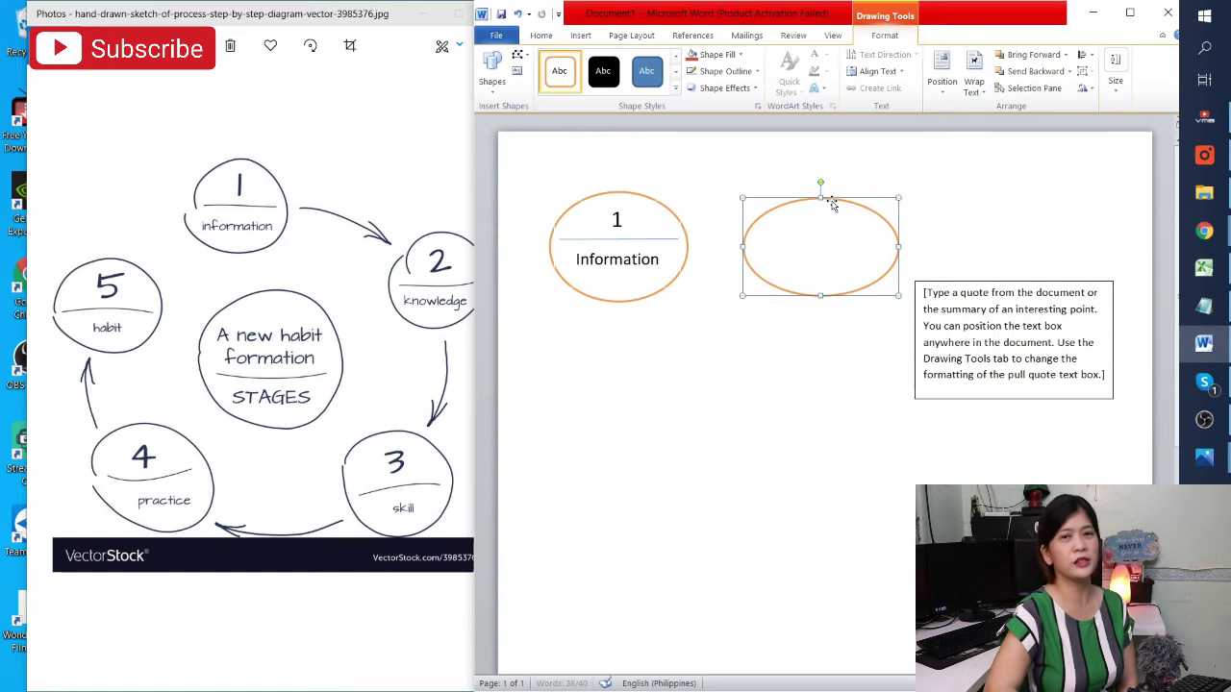
# Replace the text box placeholder with '2' on top and 'Knowledge' below
pyautogui.click(986, 323)
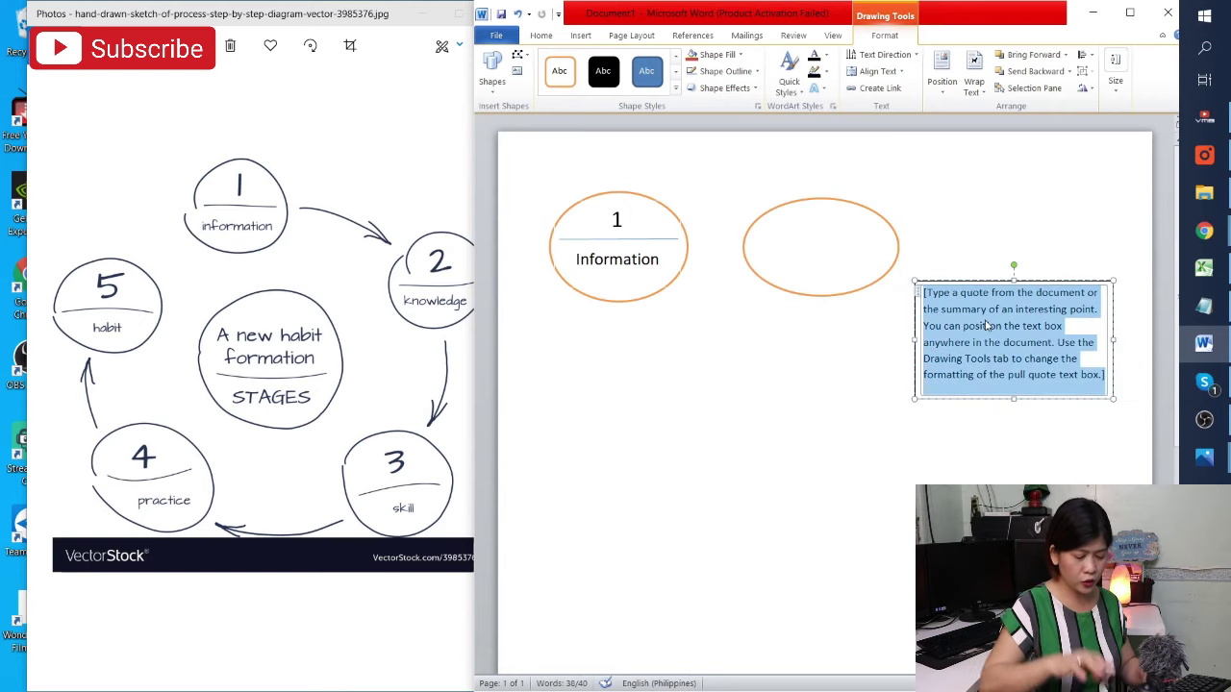
pyautogui.write('2')
pyautogui.press('Return')
pyautogui.press('Return')
pyautogui.press('Return')
pyautogui.press('Return')
pyautogui.press('Return')
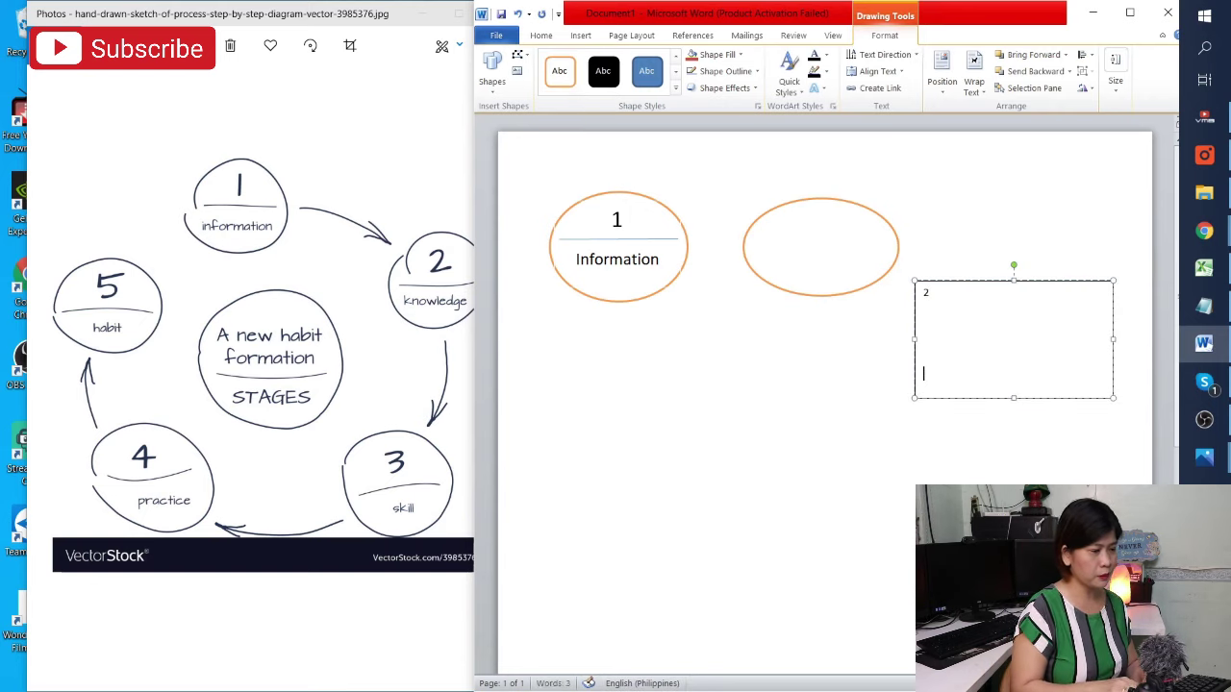
pyautogui.write('Kno')
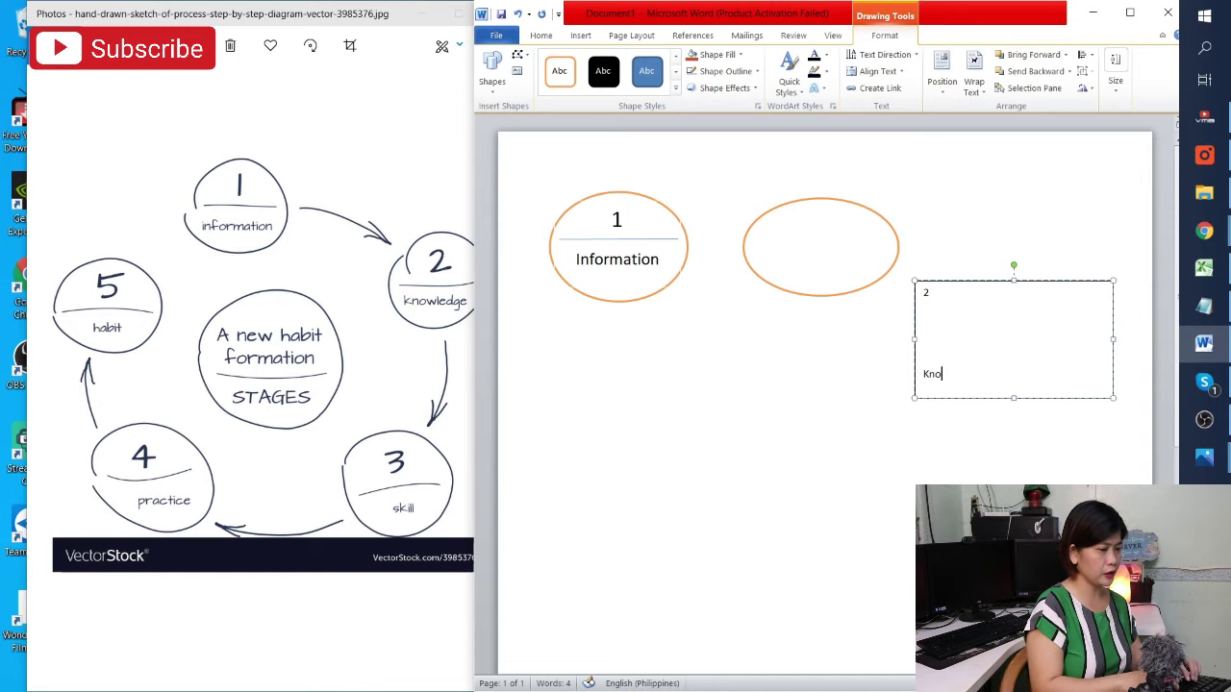
pyautogui.write('wl')
pyautogui.press('BackSpace')
pyautogui.press('BackSpace')
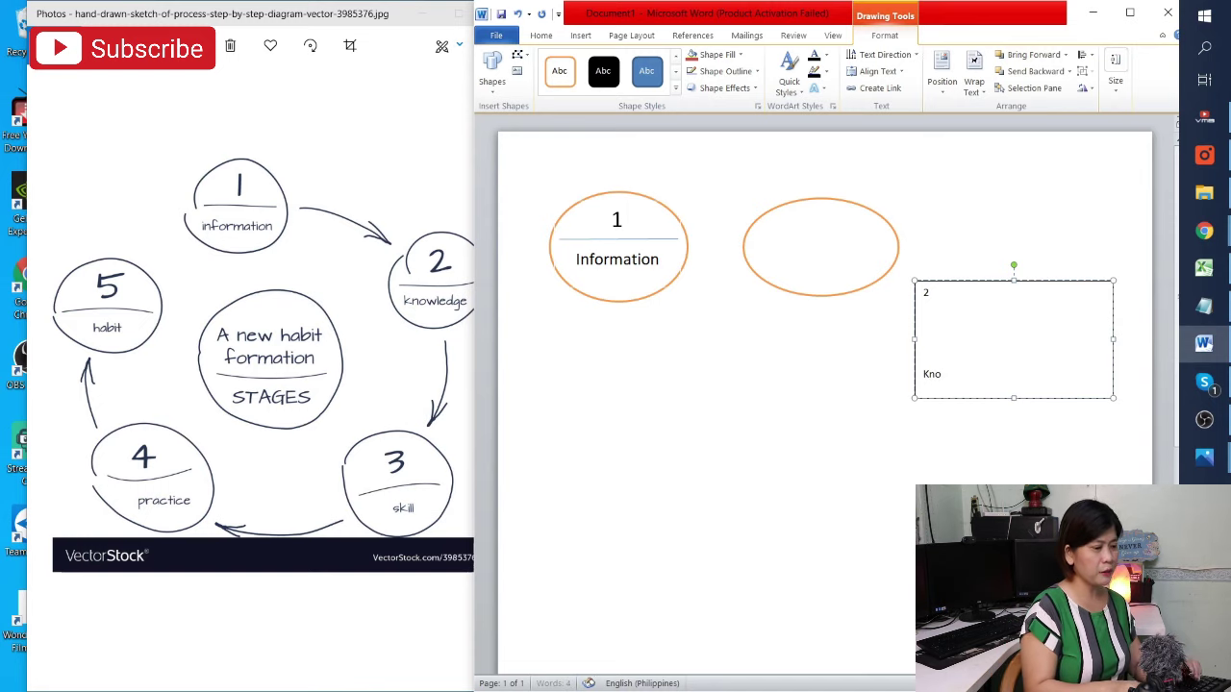
pyautogui.write('wledge')
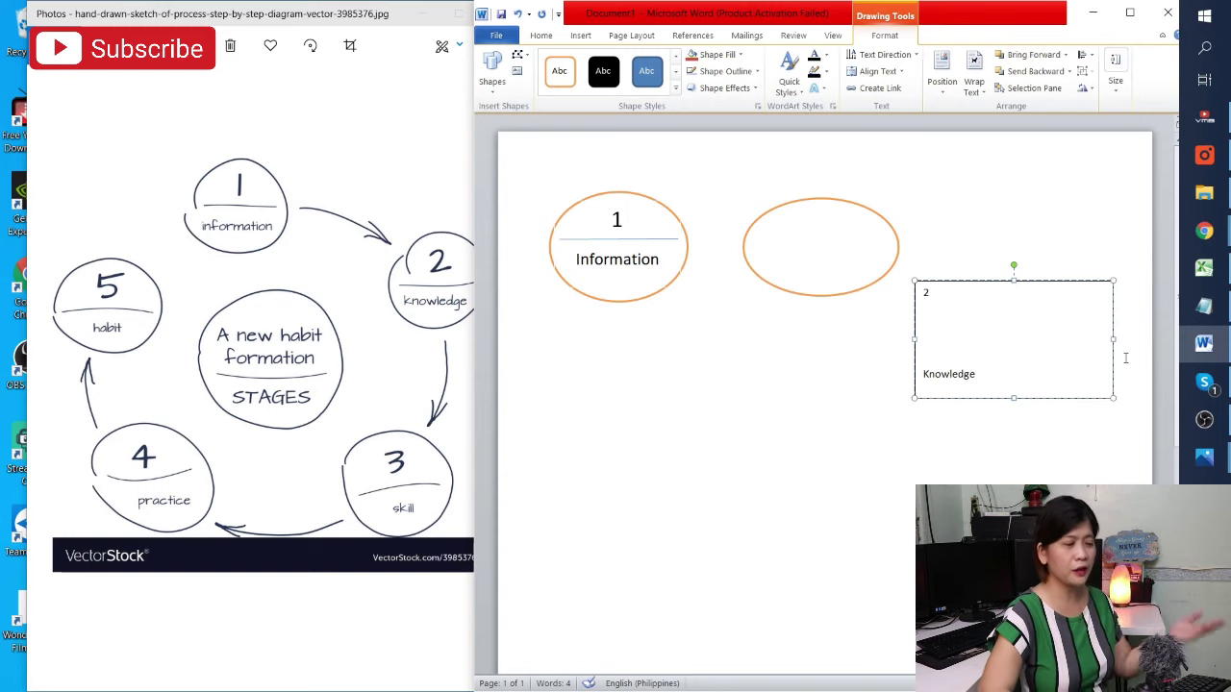
# Narrow the 2 / Knowledge text box and set its Shape Outline to No Outline
pyautogui.moveTo(1111, 340); pyautogui.dragTo(1046, 339)
pyautogui.click(910, 538)
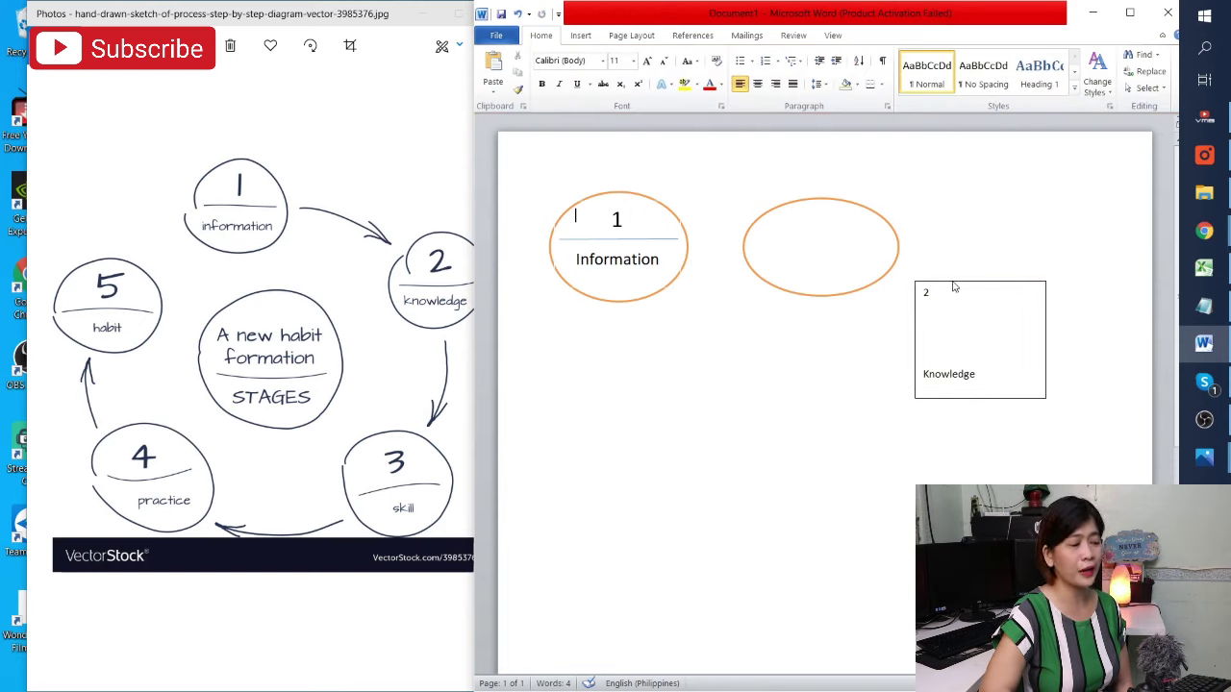
pyautogui.click(1004, 352)
pyautogui.rightClick(1004, 352)
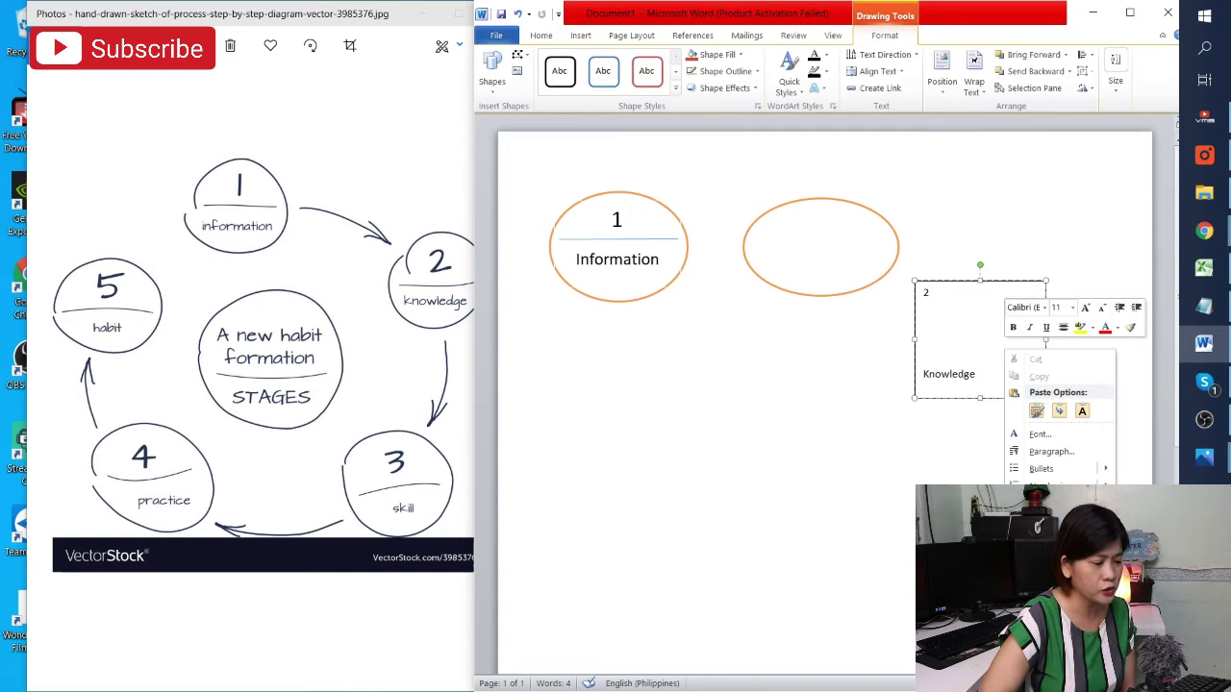
pyautogui.moveTo(1048, 600)
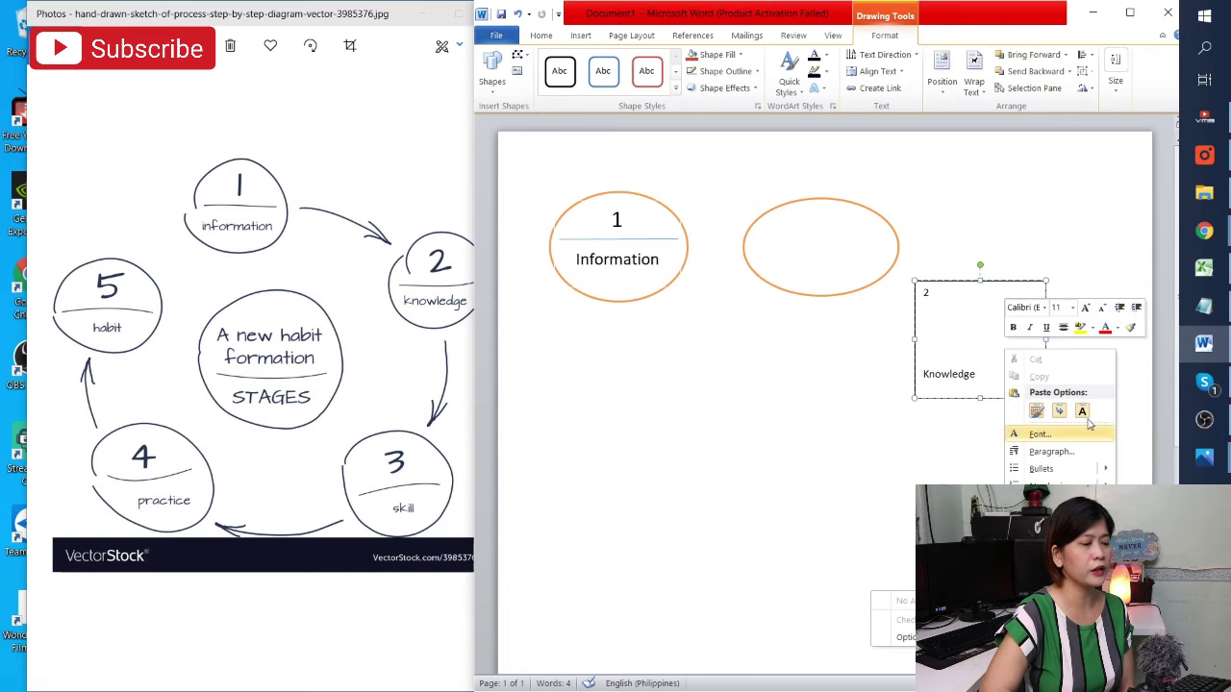
pyautogui.click(757, 72)
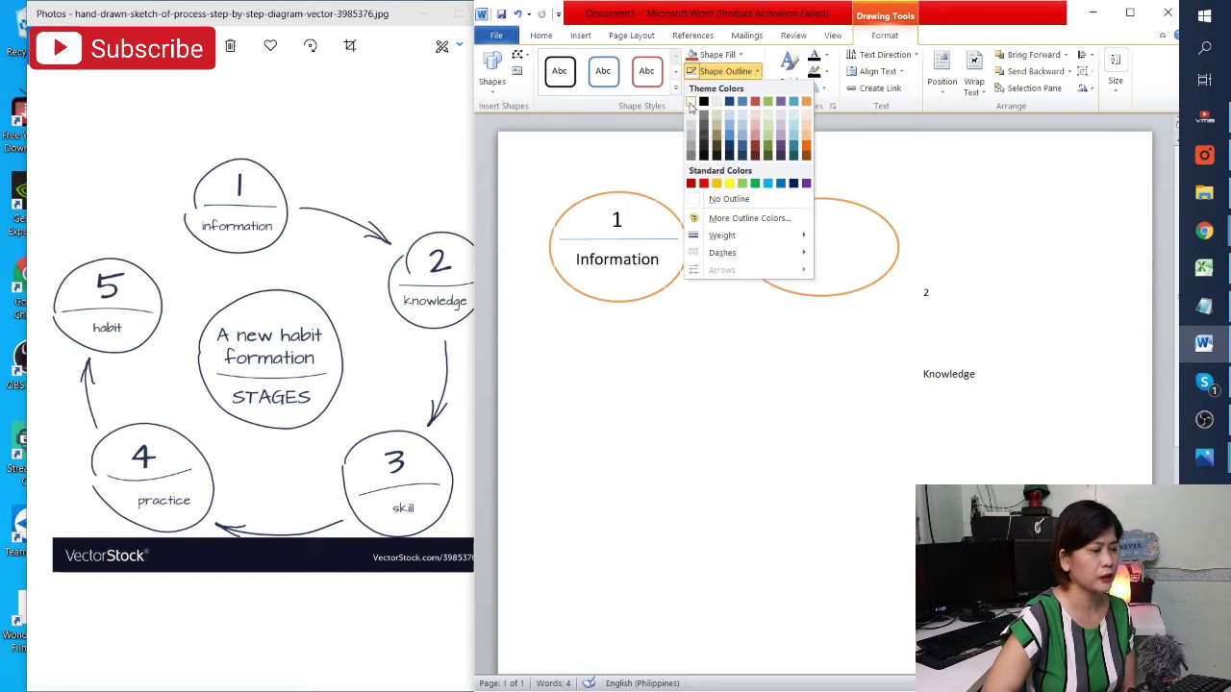
pyautogui.click(691, 102)
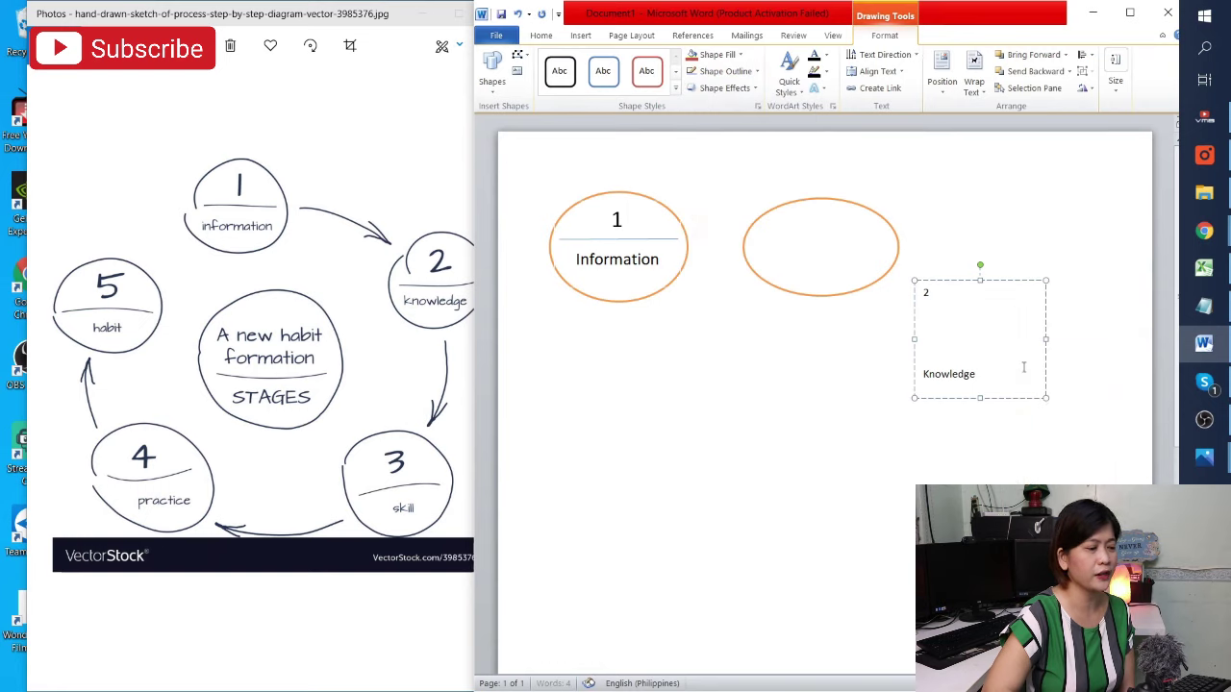
pyautogui.click(1027, 430)
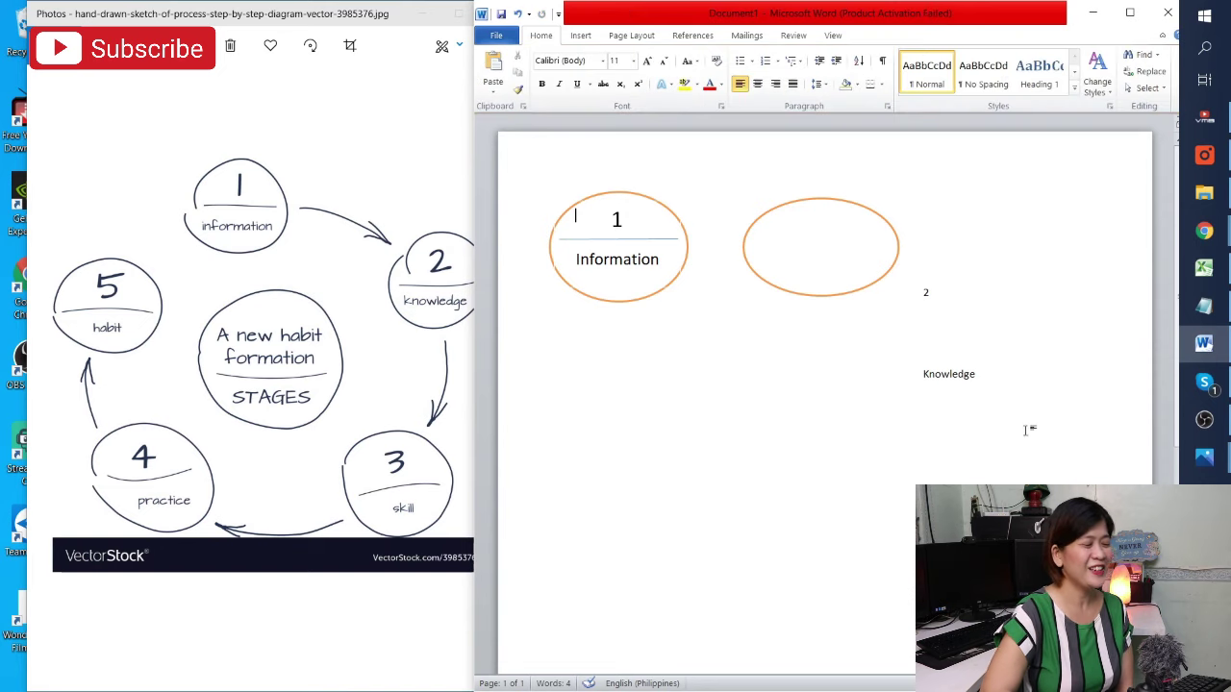
# Enlarge the second oval and move the shrunken 2 text box inside it
pyautogui.click(968, 303)
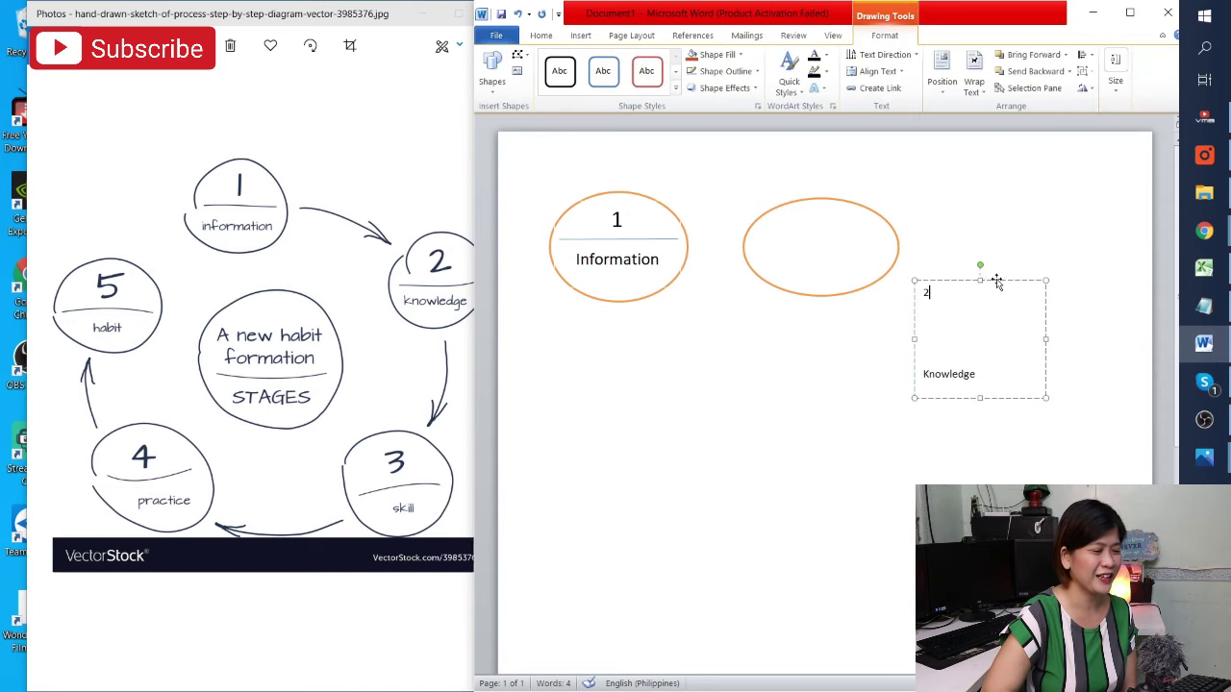
pyautogui.moveTo(1031, 302); pyautogui.dragTo(859, 241)
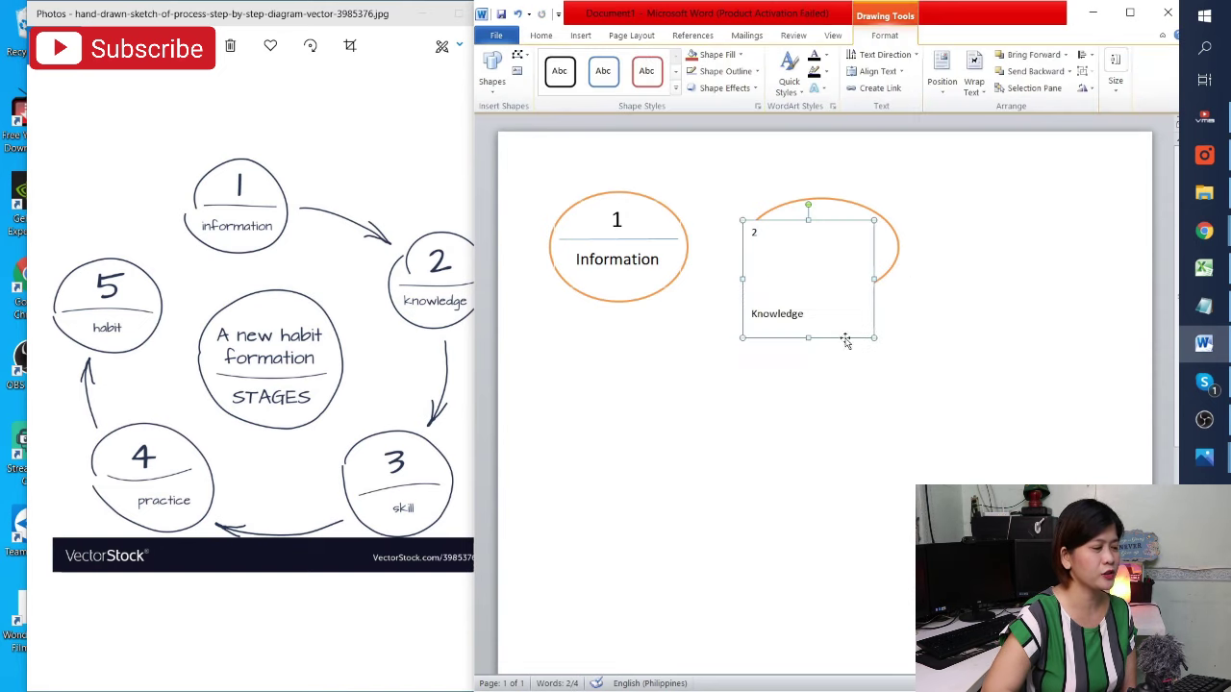
pyautogui.moveTo(874, 338); pyautogui.dragTo(816, 330)
pyautogui.click(865, 260)
pyautogui.click(777, 220)
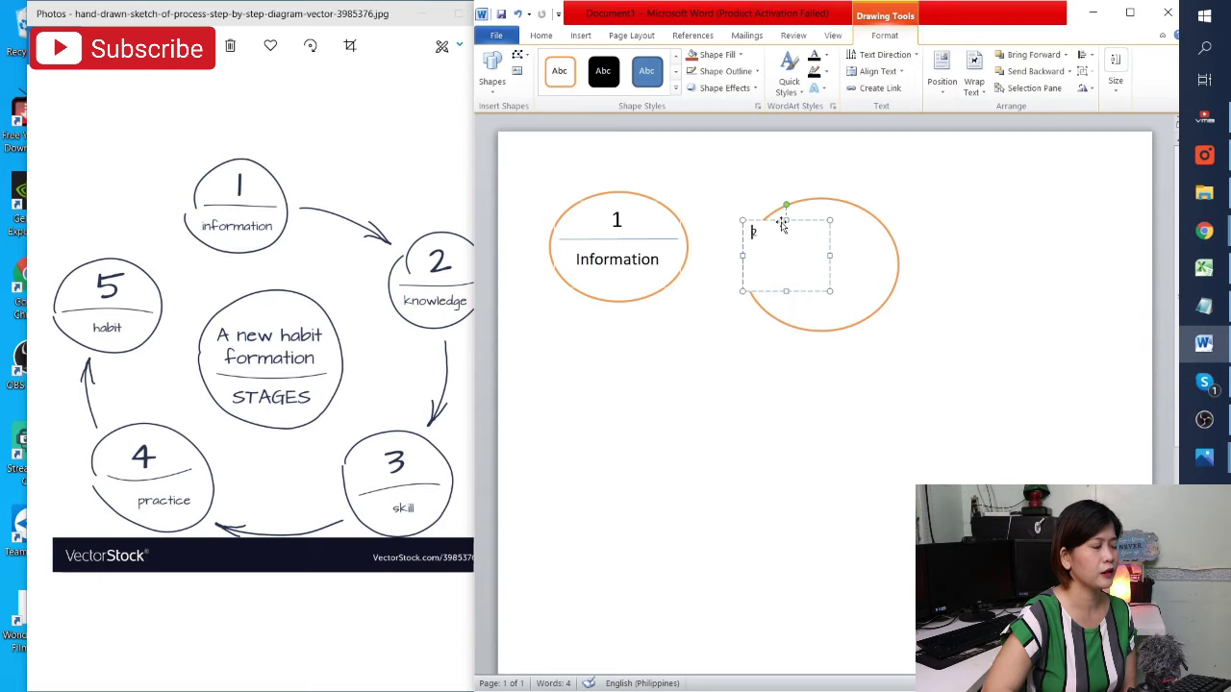
pyautogui.moveTo(777, 221); pyautogui.dragTo(797, 225)
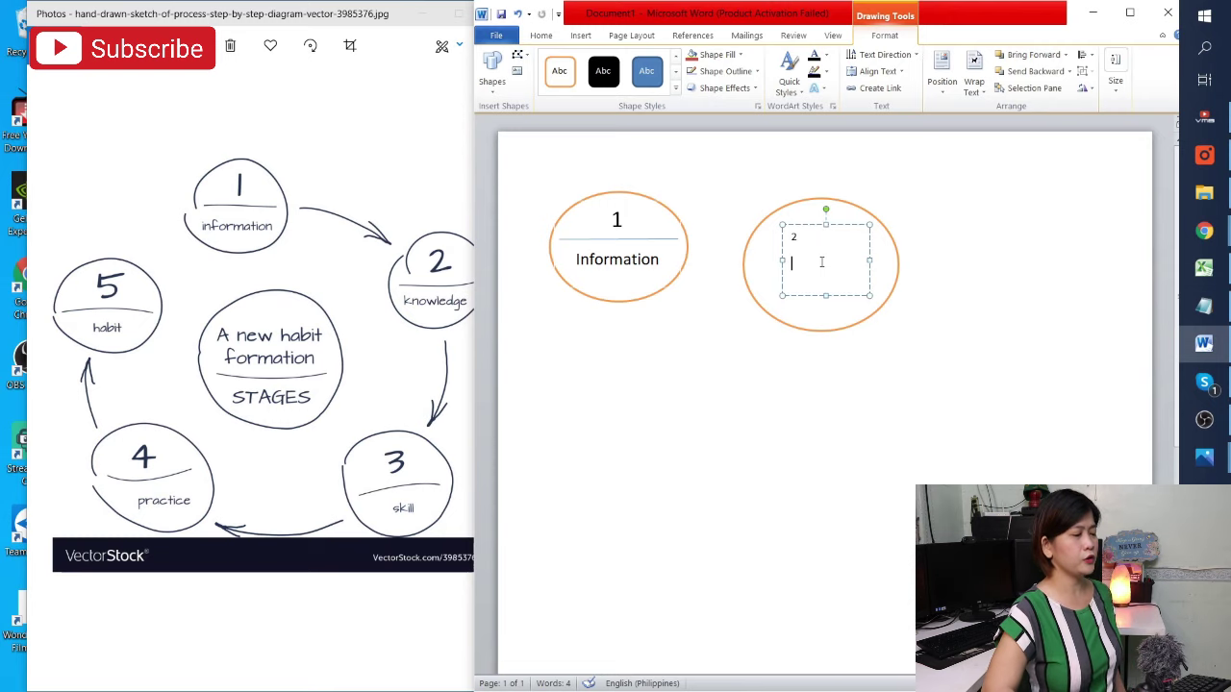
# Add 'Knowledge' below the 2, stretch the box taller, and select all its text
pyautogui.press('Return')
pyautogui.press('Return')
pyautogui.press('Return')
pyautogui.press('Return')
pyautogui.write('Knowledge')
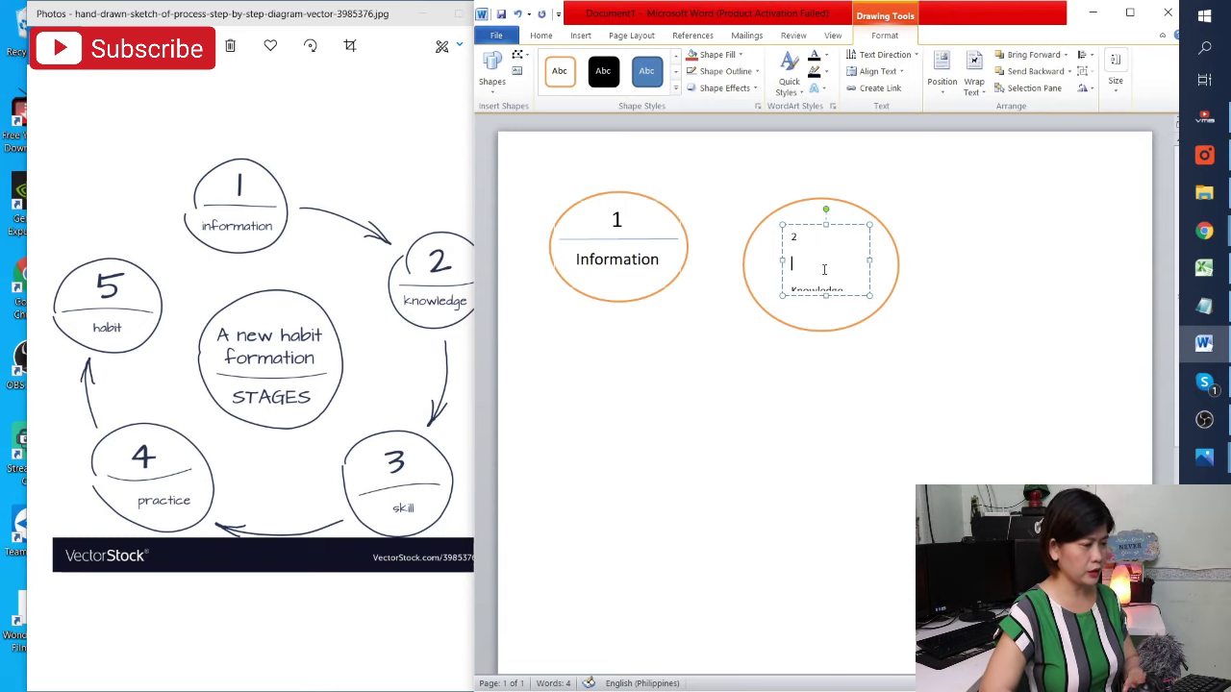
pyautogui.press('BackSpace')
pyautogui.press('BackSpace')
pyautogui.press('Return')
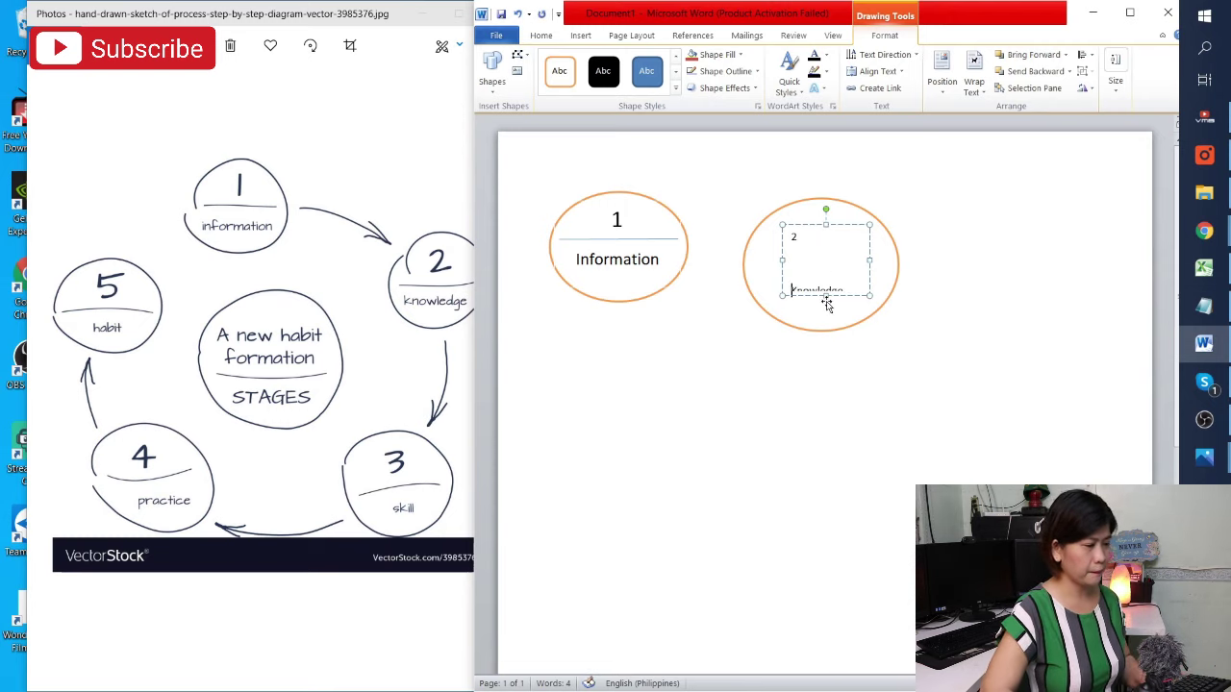
pyautogui.moveTo(825, 296); pyautogui.dragTo(823, 317)
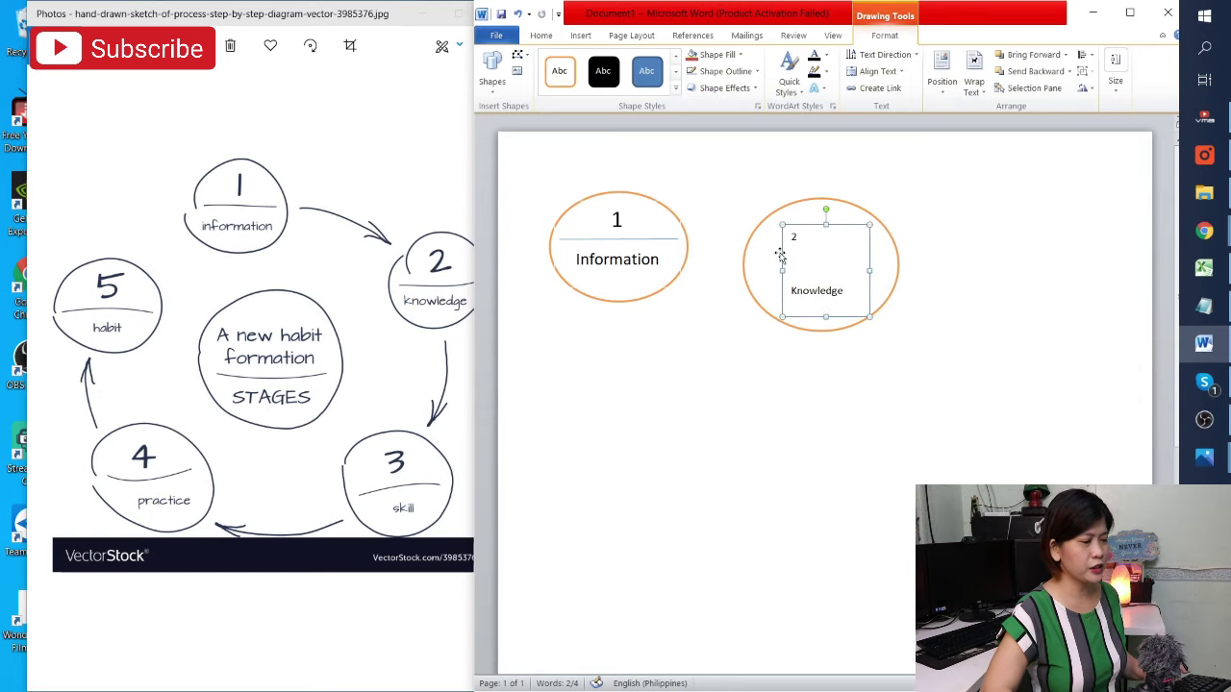
pyautogui.hotkey('ctrl', 'a')
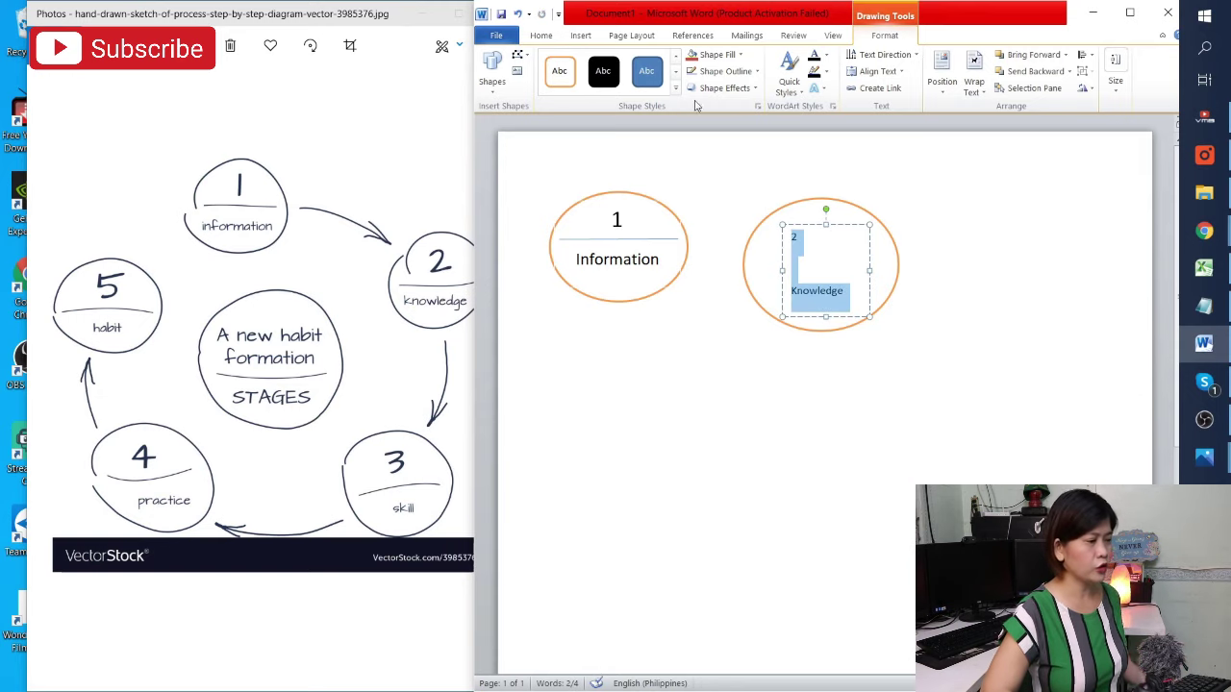
pyautogui.click(541, 35)
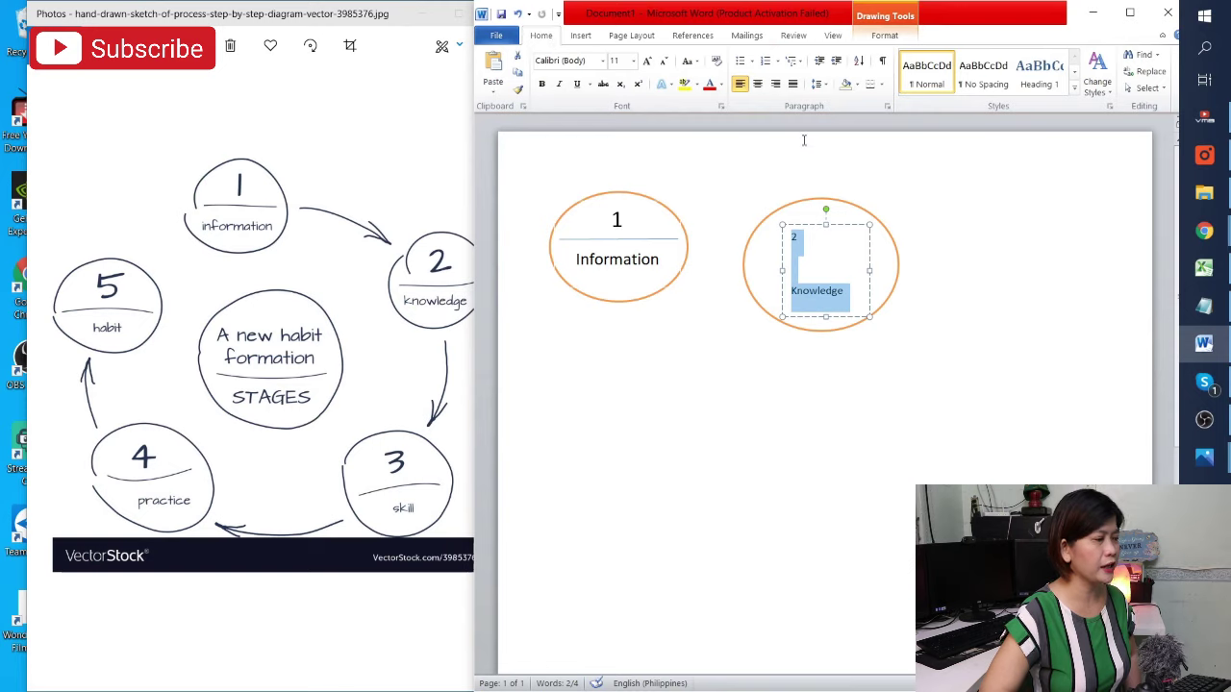
# Centre the 2 and Knowledge text, nudge the box within the oval, and set 12 pt
pyautogui.click(758, 84)
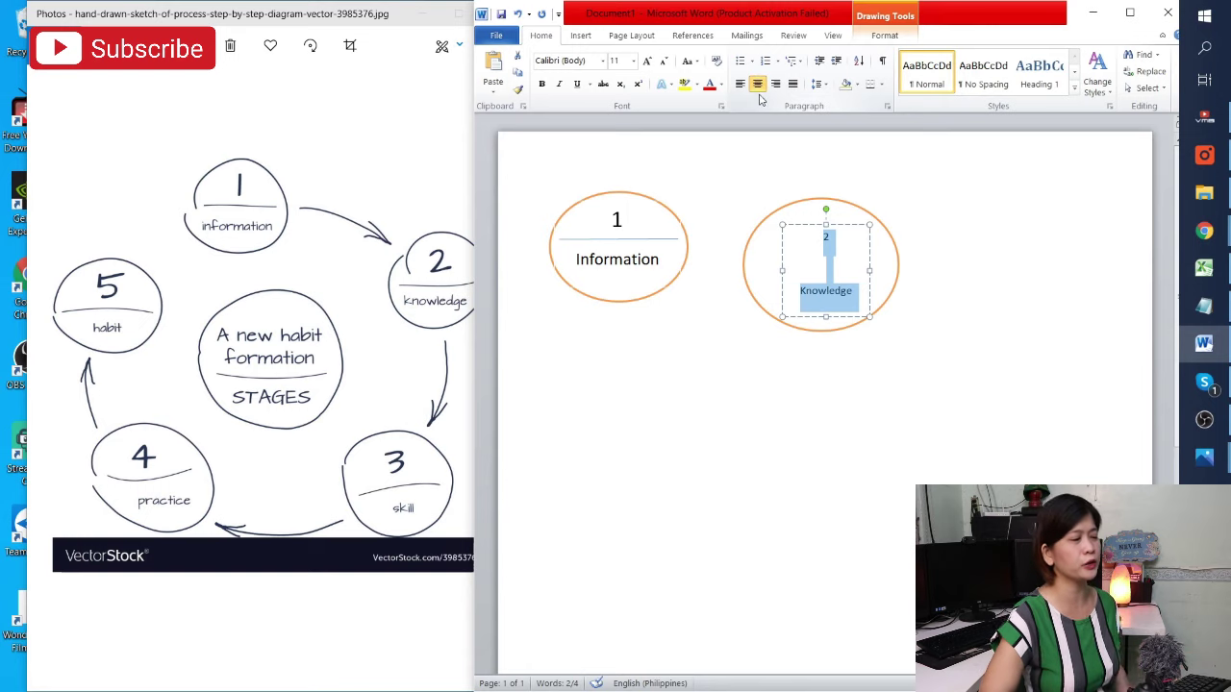
pyautogui.click(795, 220)
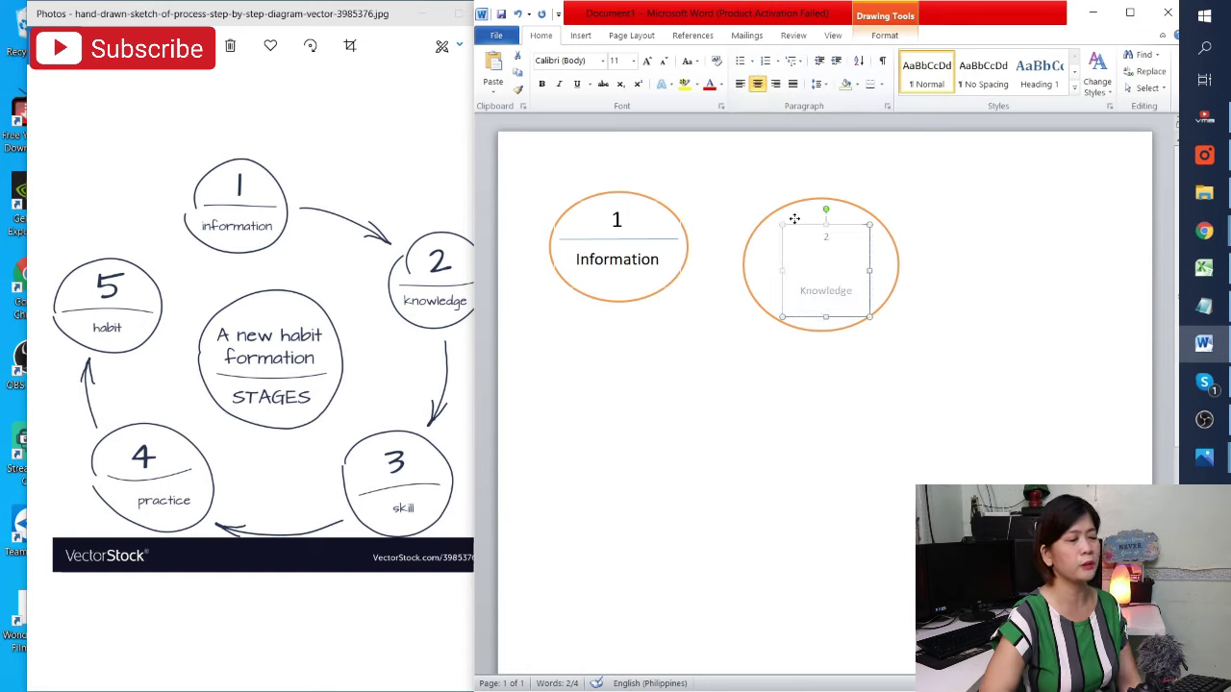
pyautogui.moveTo(794, 218); pyautogui.dragTo(795, 221)
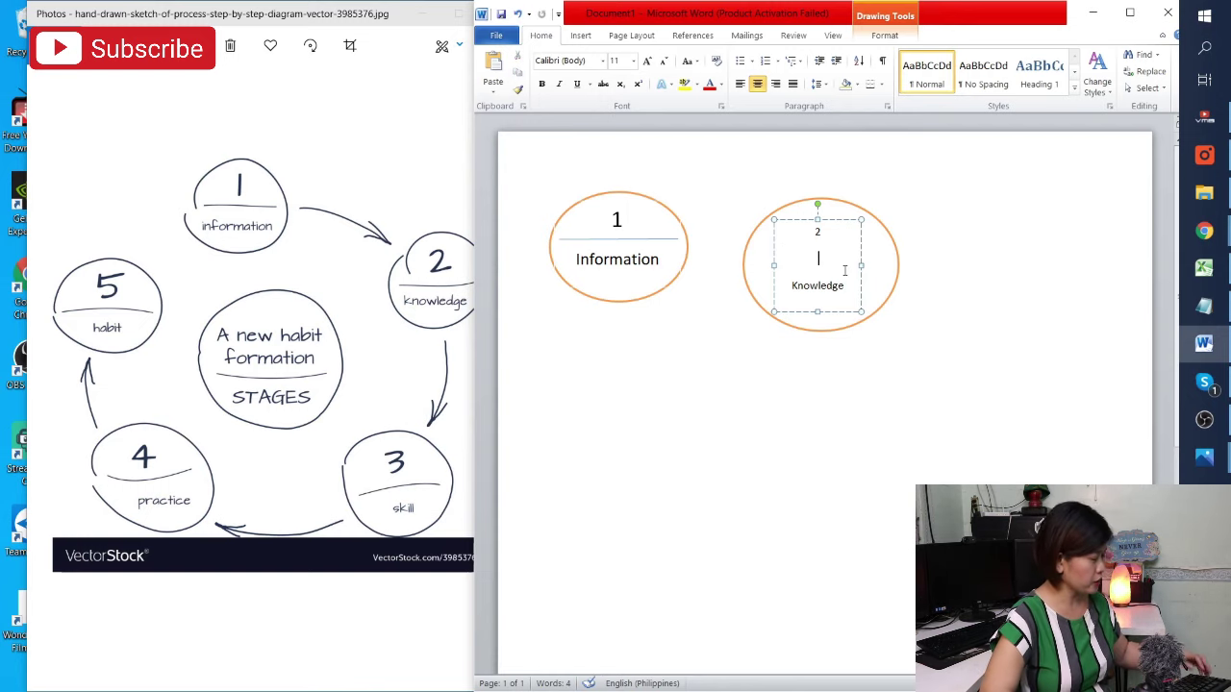
pyautogui.moveTo(819, 228); pyautogui.dragTo(850, 289)
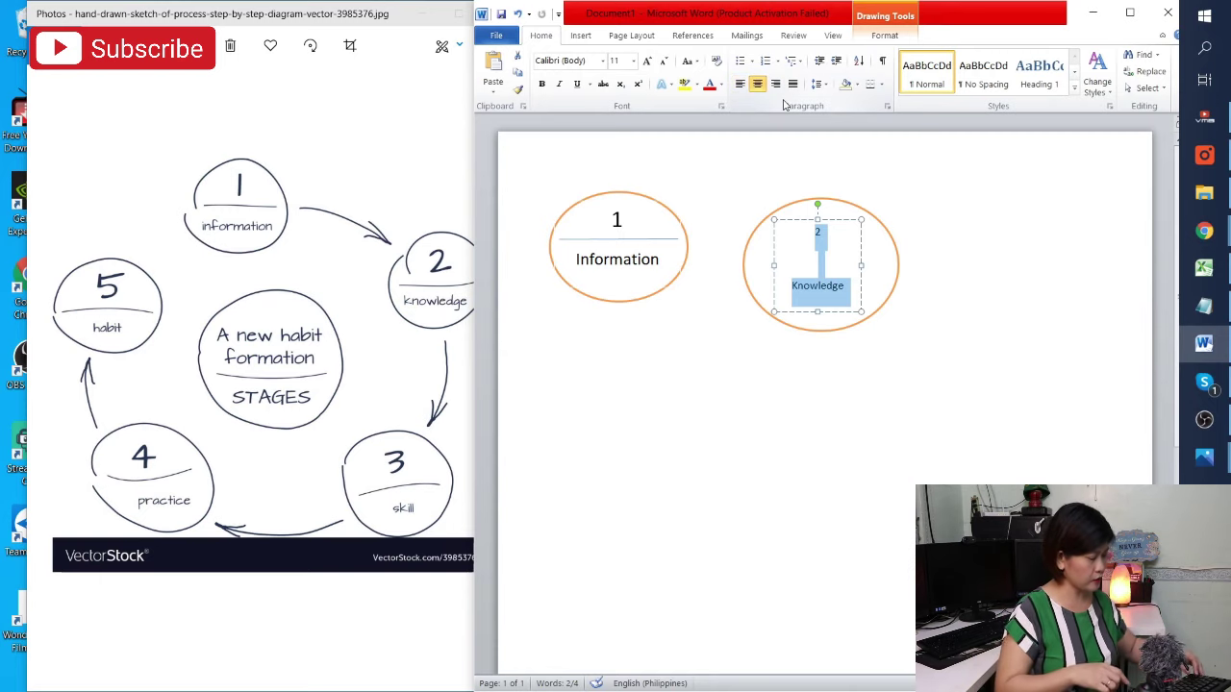
pyautogui.hotkey('ctrl', 'shift', '.')
pyautogui.hotkey('ctrl', 'shift', '.')
pyautogui.hotkey('ctrl', 'shift', '.')
pyautogui.hotkey('ctrl', 'shift', '.')
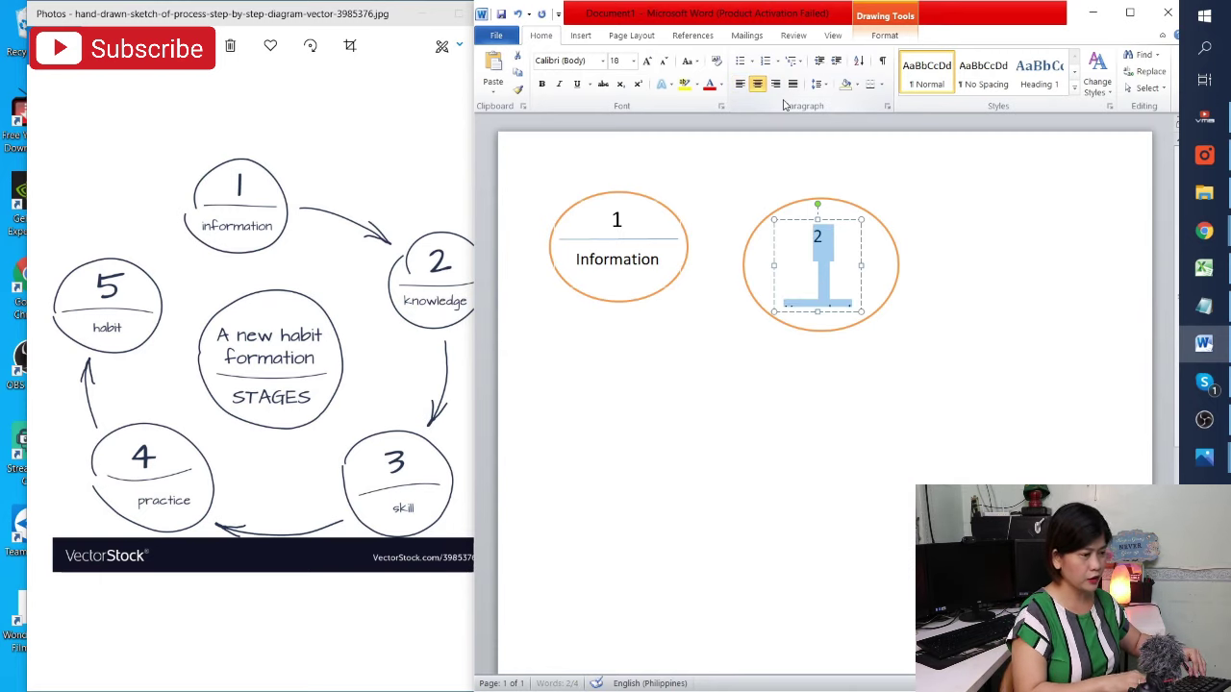
pyautogui.hotkey('ctrl', 'shift', ',')
pyautogui.hotkey('ctrl', 'shift', ',')
pyautogui.hotkey('ctrl', 'shift', ',')
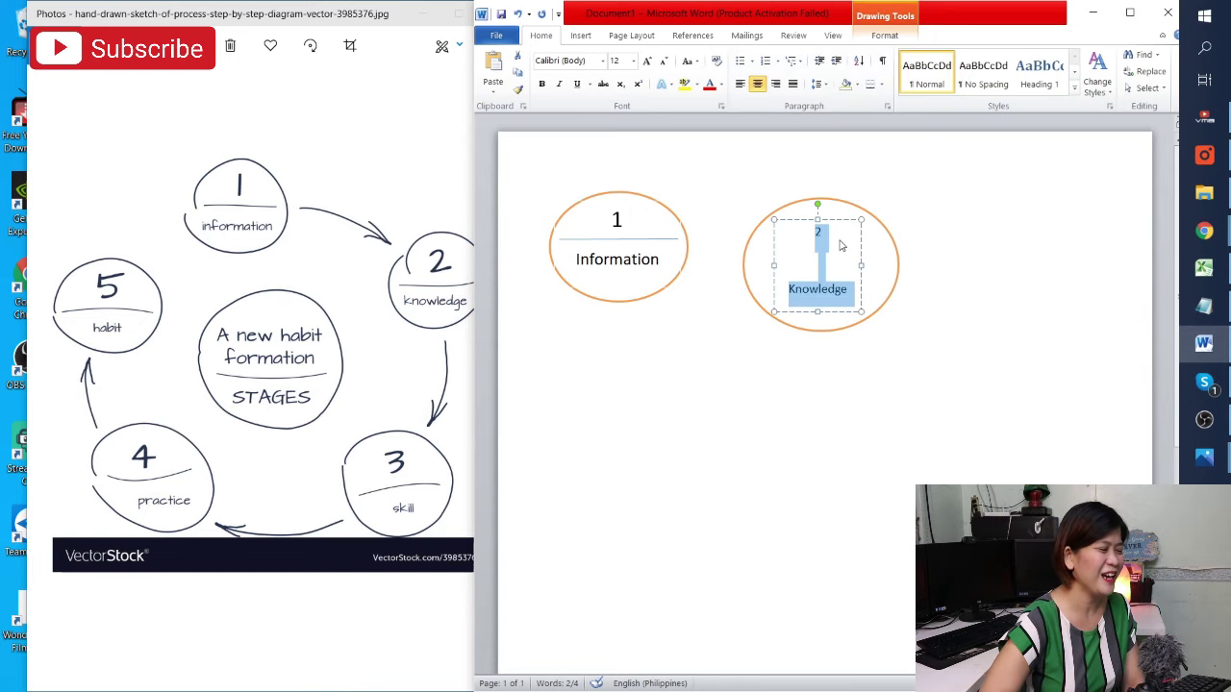
pyautogui.click(654, 460)
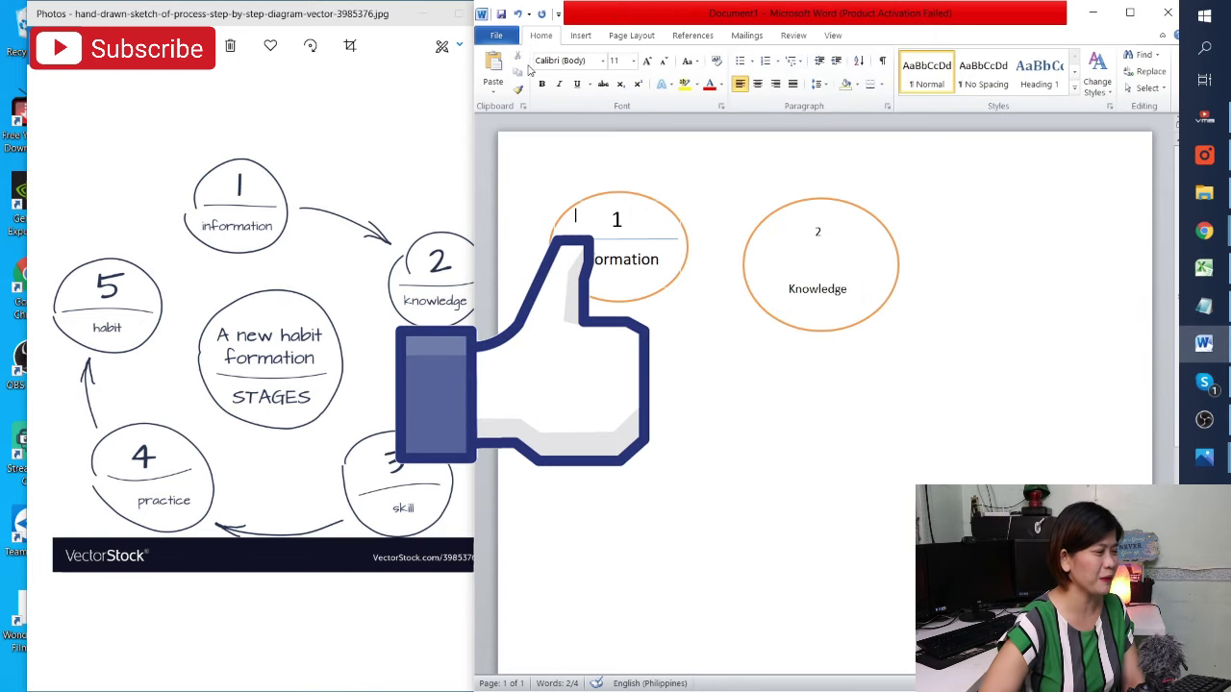
# Draw a straight horizontal line across the middle of the second oval
pyautogui.click(580, 34)
pyautogui.click(668, 75)
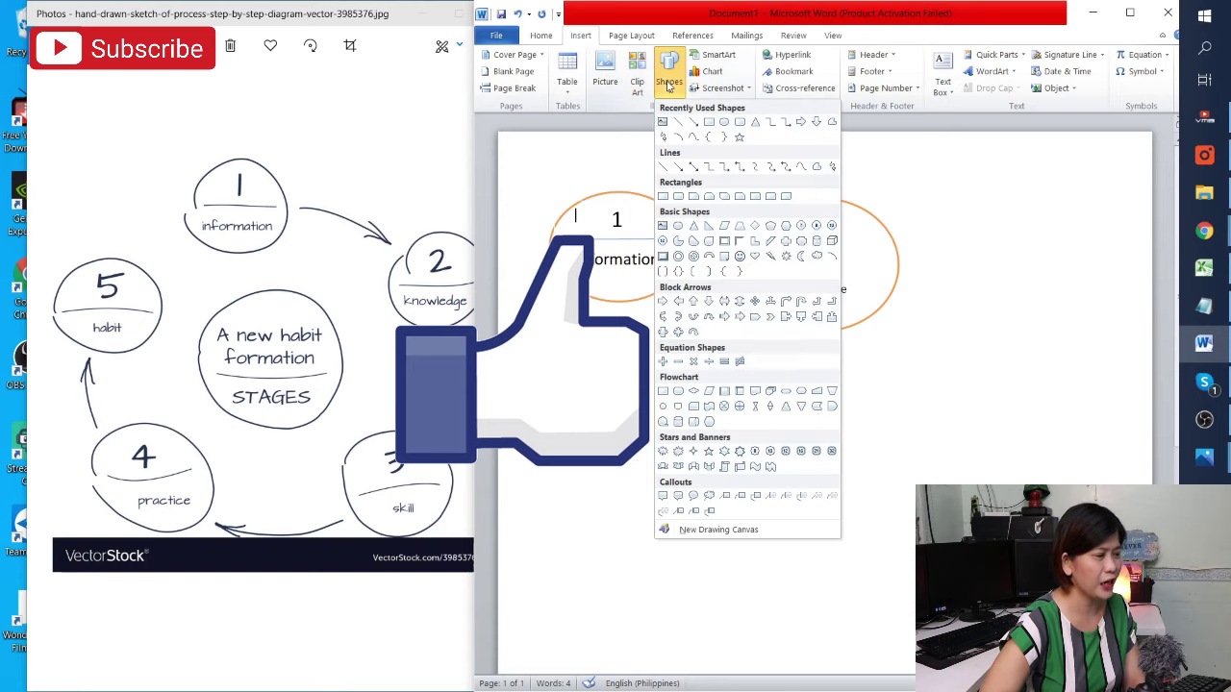
pyautogui.press('Escape')
pyautogui.click(789, 260)
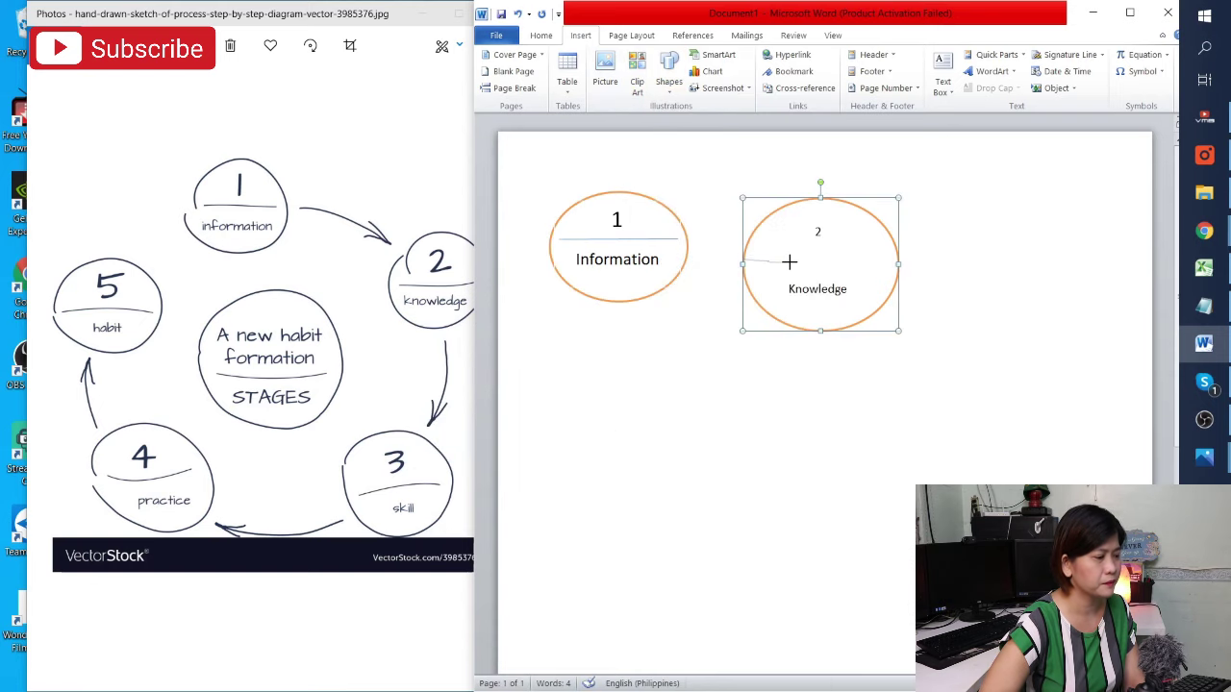
pyautogui.doubleClick(895, 258)
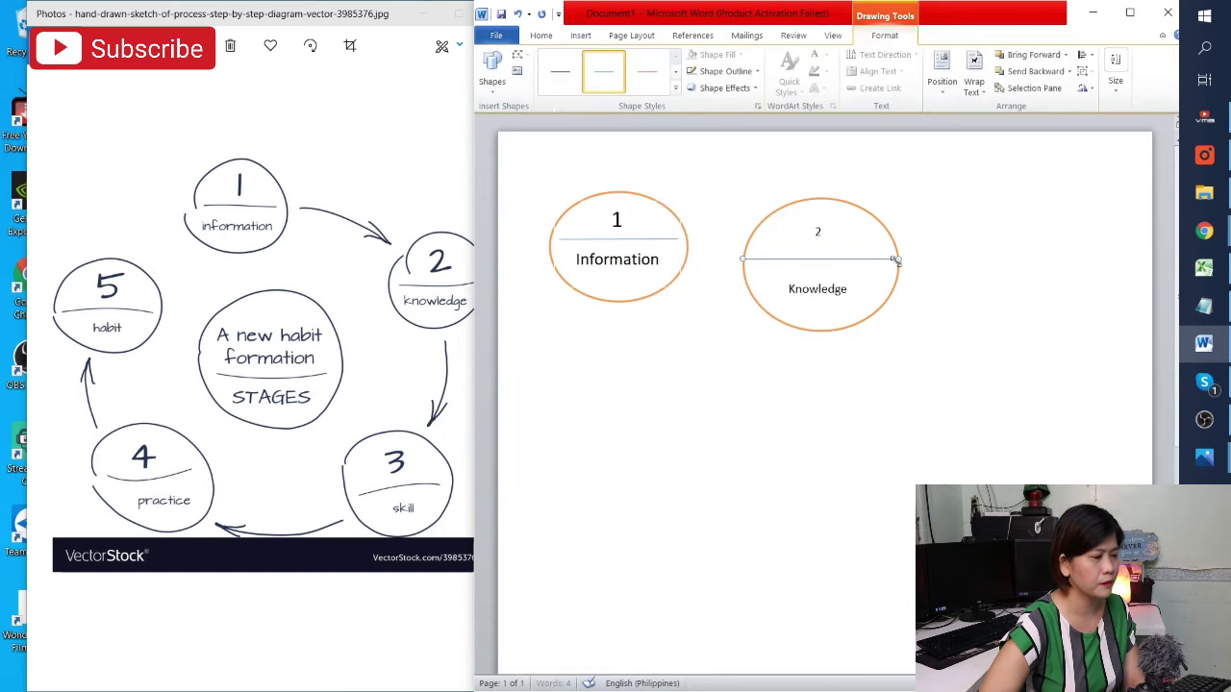
pyautogui.click(983, 336)
# Check the '2' text box in the second oval, then minimize the reference sketch image
pyautogui.click(843, 230)
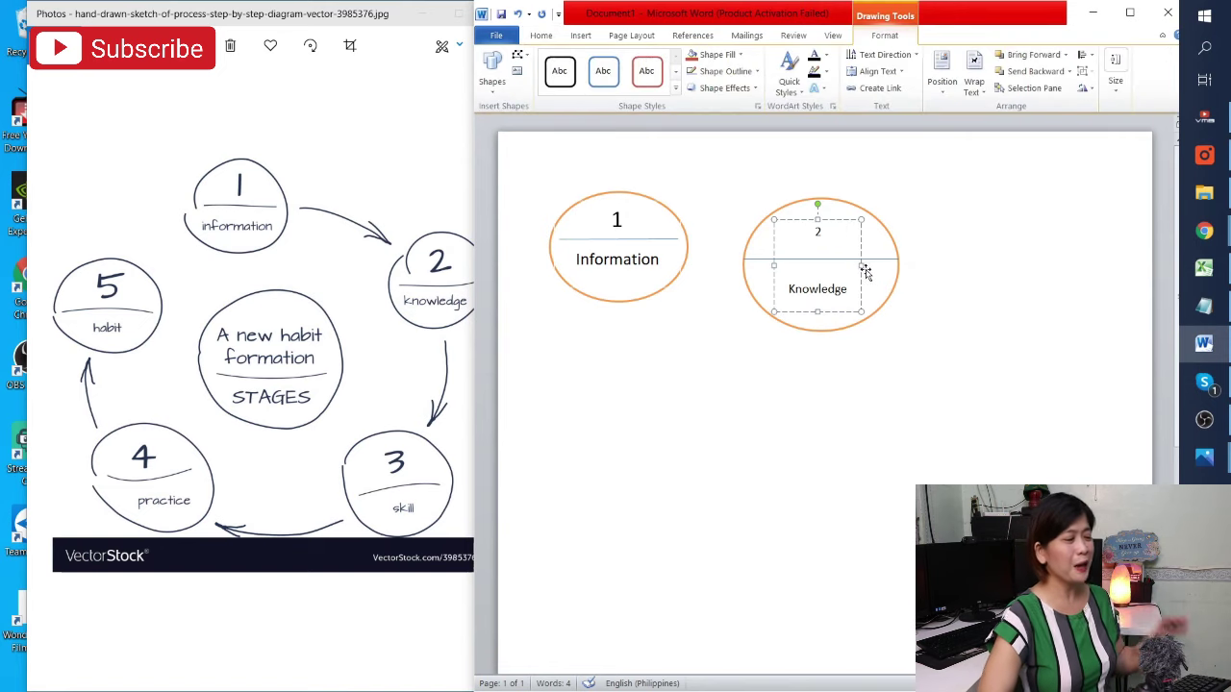
pyautogui.click(971, 361)
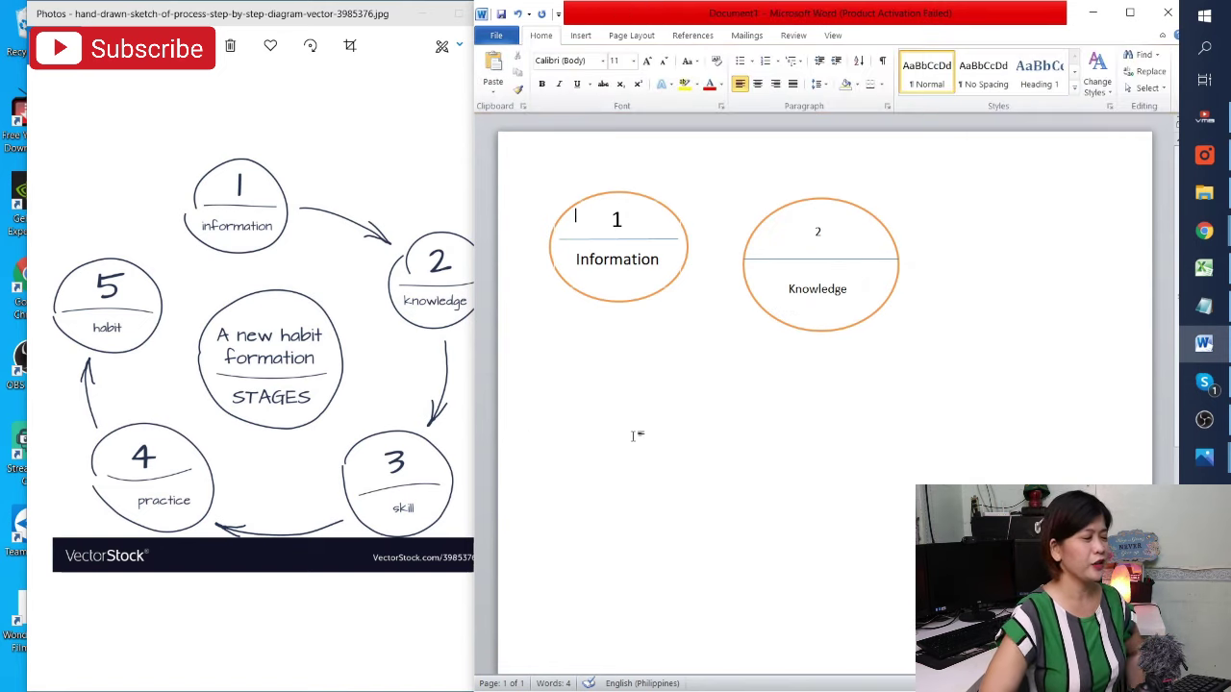
pyautogui.click(418, 19)
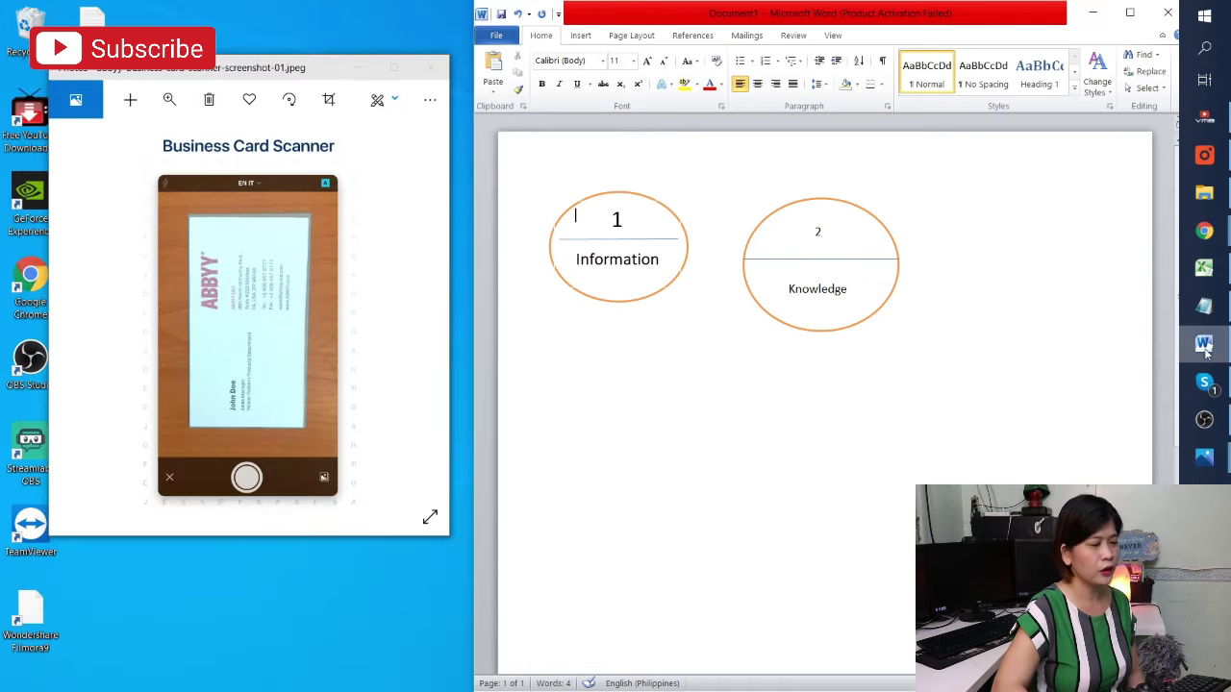
# Open the handwritten page image from the tutorial images folder in Photos, then return to Word
pyautogui.click(1204, 197)
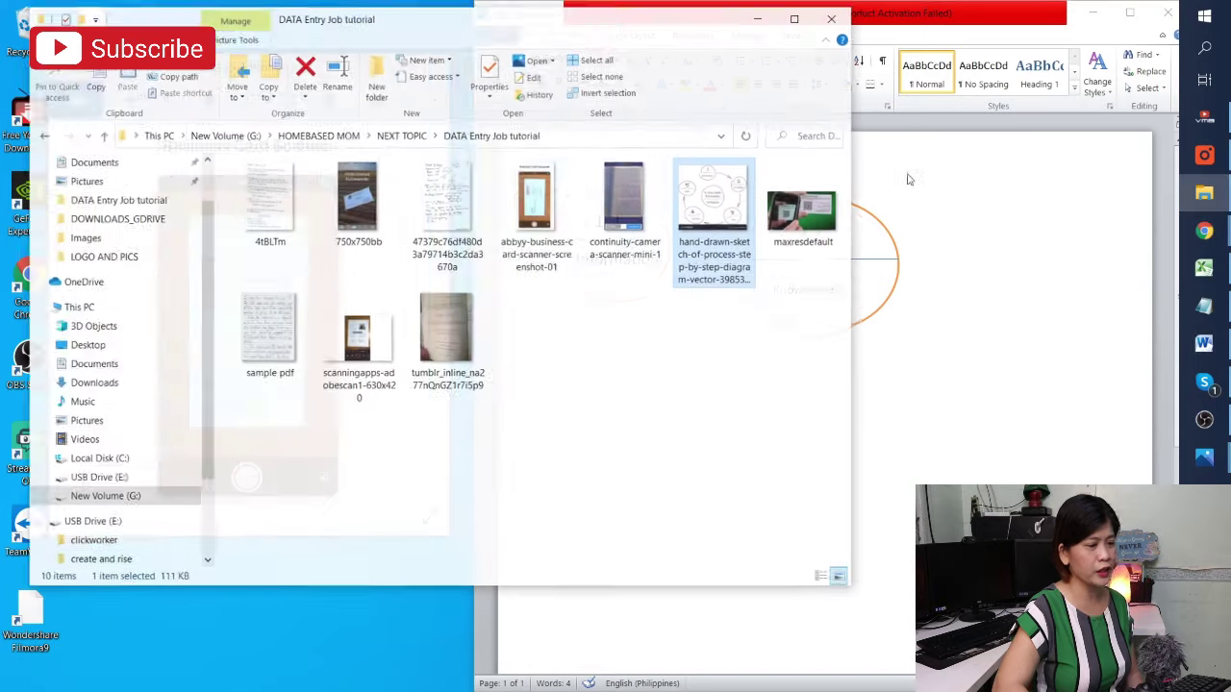
pyautogui.press('Left')
pyautogui.press('Left')
pyautogui.press('Left')
pyautogui.press('Return')
pyautogui.click(867, 425)
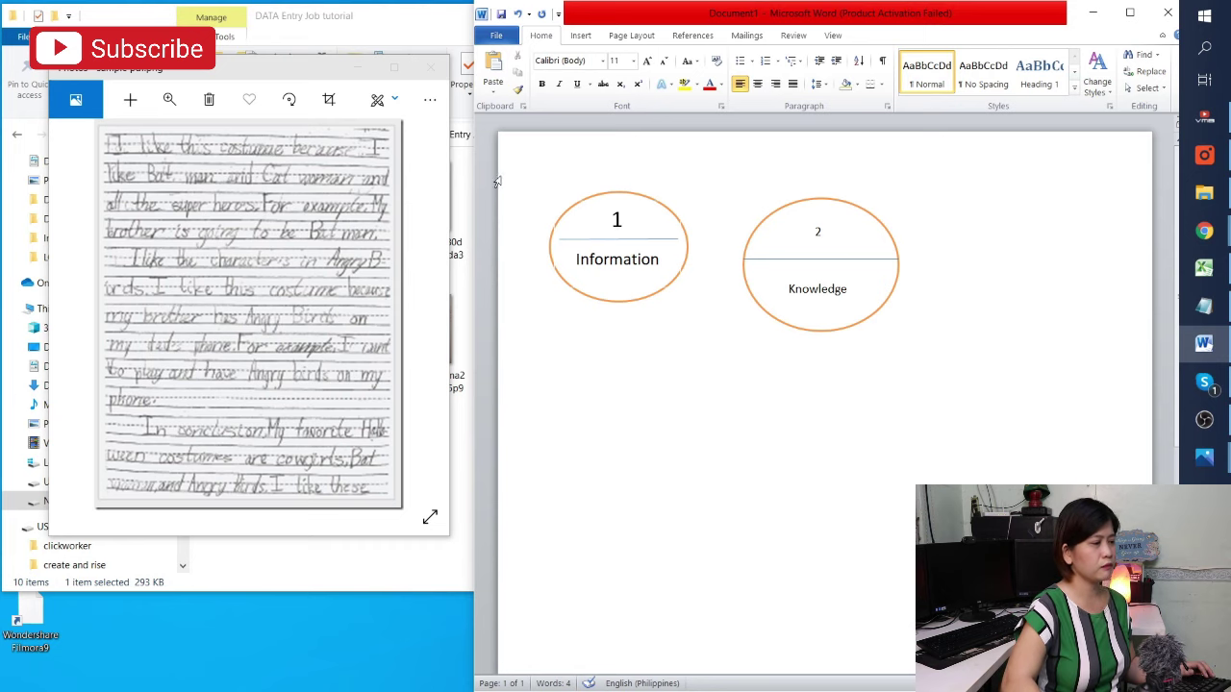
pyautogui.hotkey('ctrl', 'a')
# In the header, type 'I like this costume because I like Bat man and CAt woman and all the best super heroes.'
pyautogui.doubleClick(525, 185)
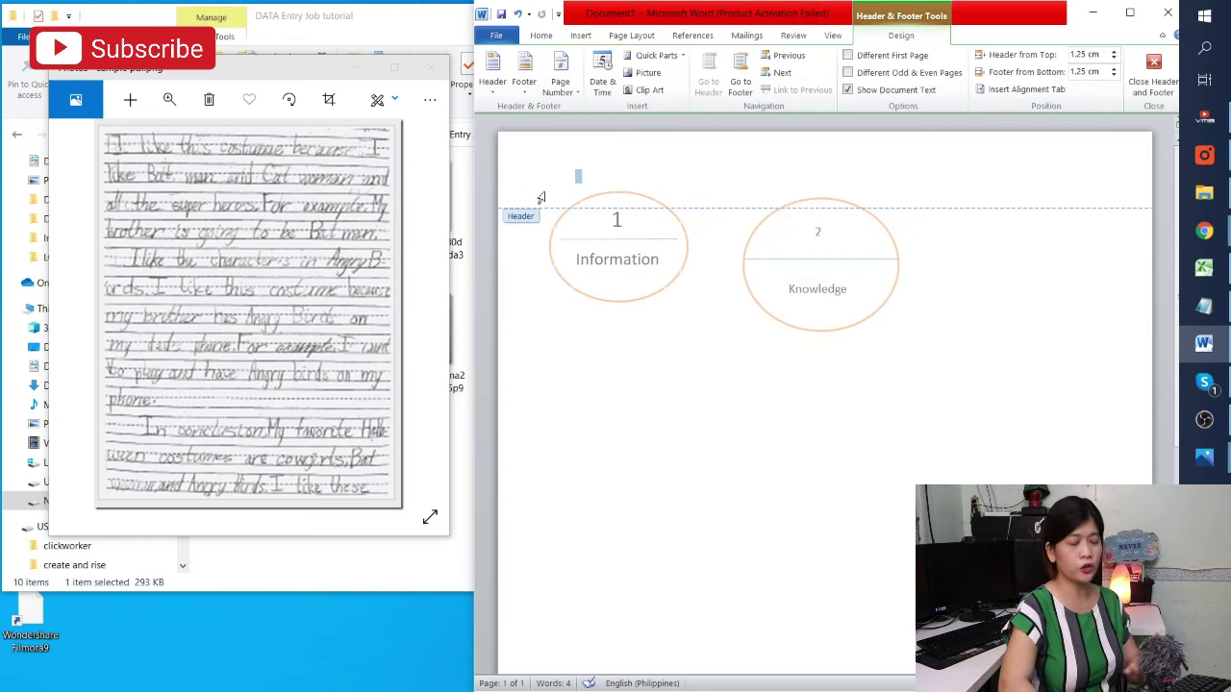
pyautogui.press('Return')
pyautogui.press('Return')
pyautogui.press('Return')
pyautogui.press('Return')
pyautogui.press('Return')
pyautogui.press('Return')
pyautogui.press('Return')
pyautogui.press('Return')
pyautogui.press('Return')
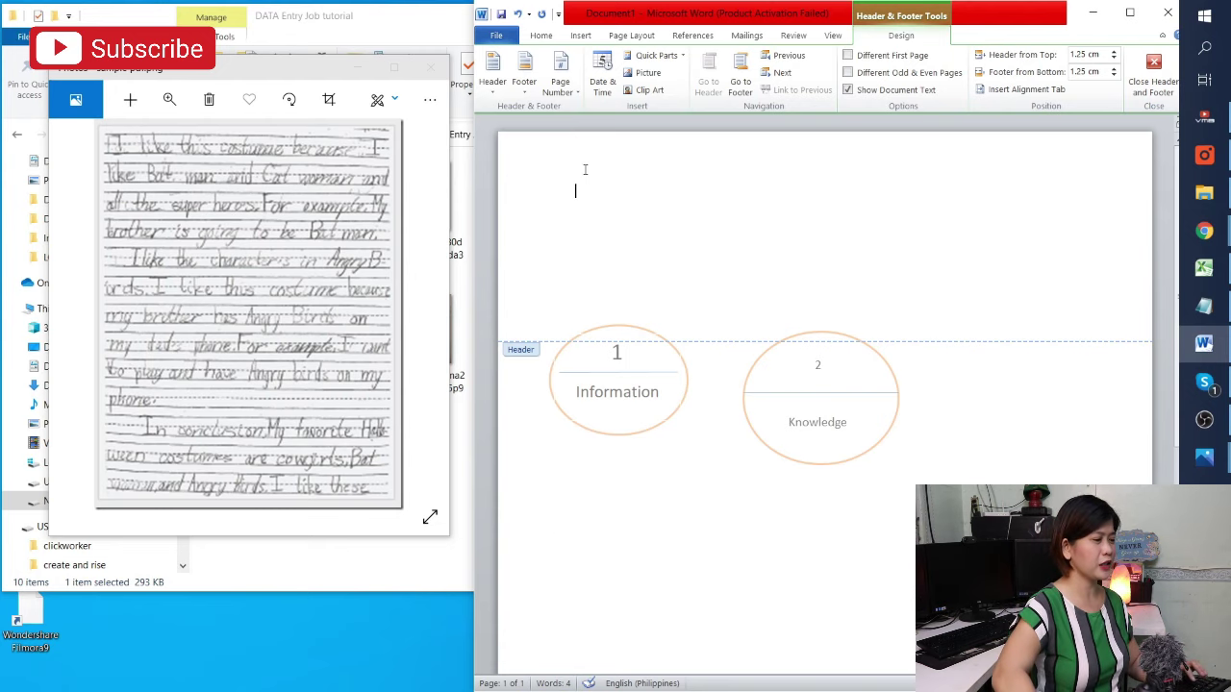
pyautogui.write('I like this c')
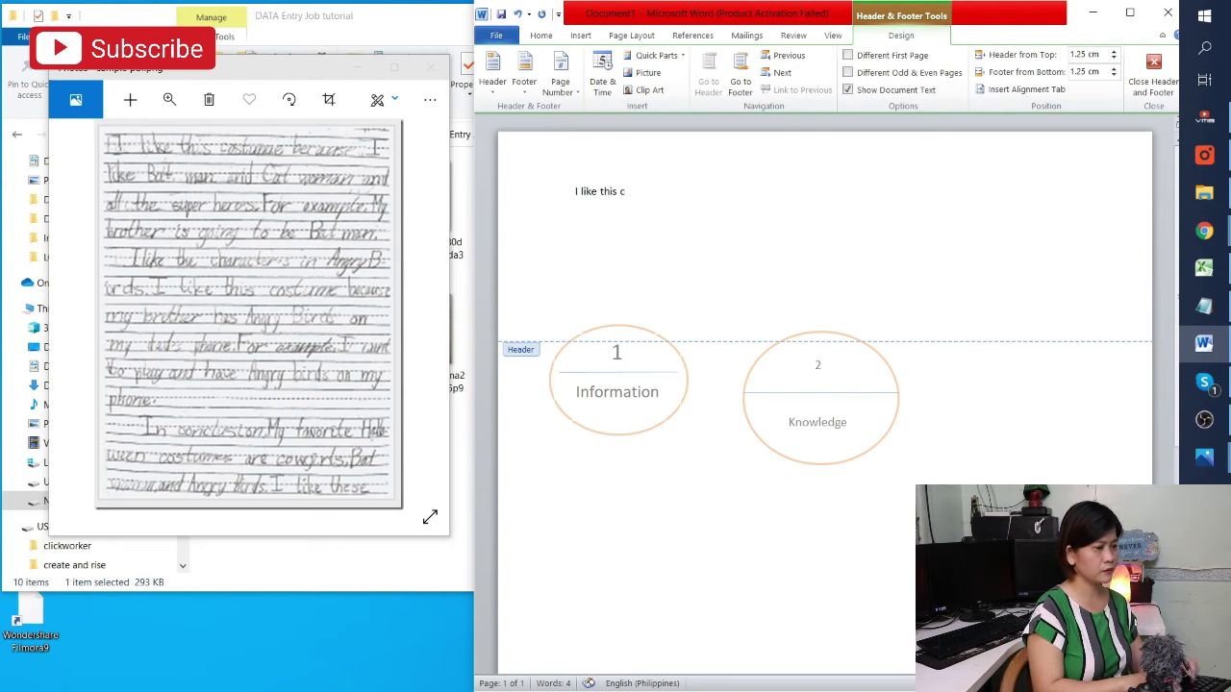
pyautogui.write('ostume')
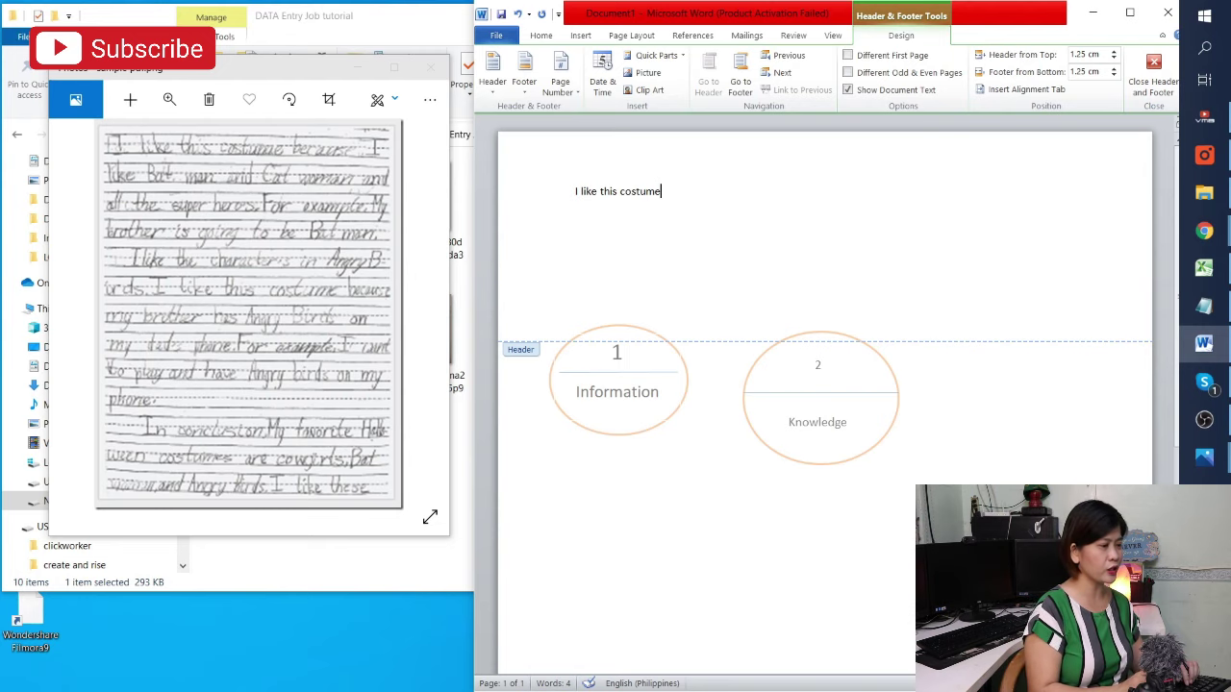
pyautogui.write('because I l')
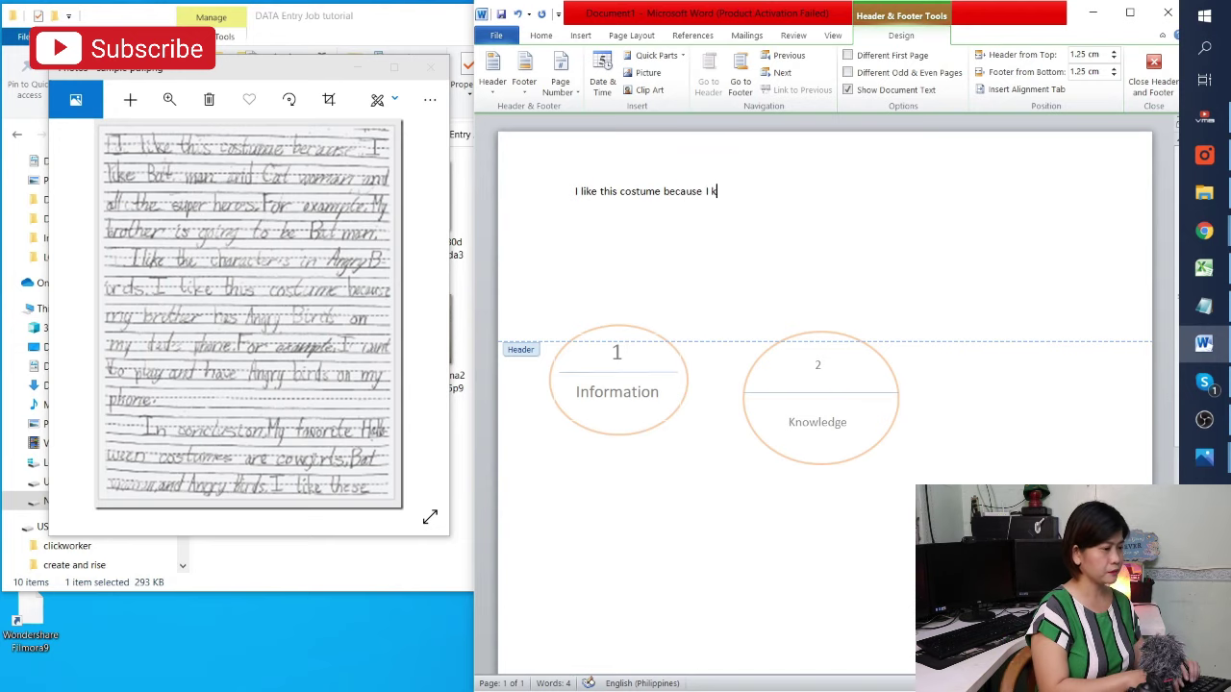
pyautogui.press('BackSpace')
pyautogui.write('like better')
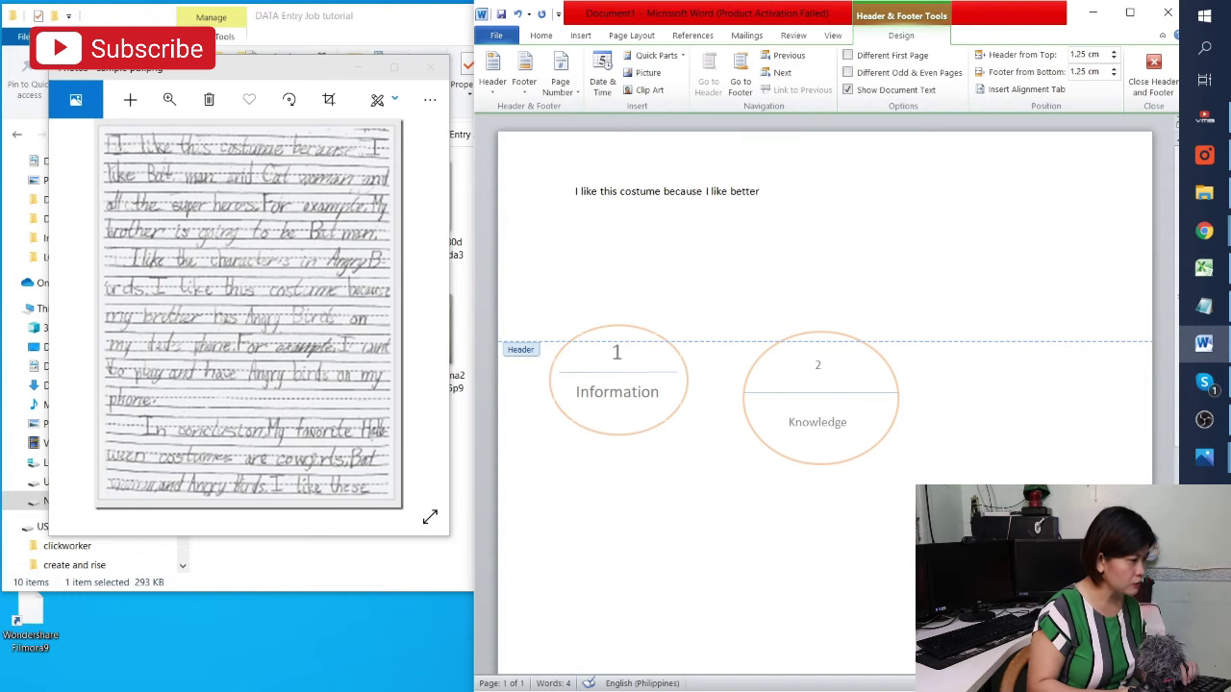
pyautogui.press('BackSpace')
pyautogui.press('BackSpace')
pyautogui.press('BackSpace')
pyautogui.press('BackSpace')
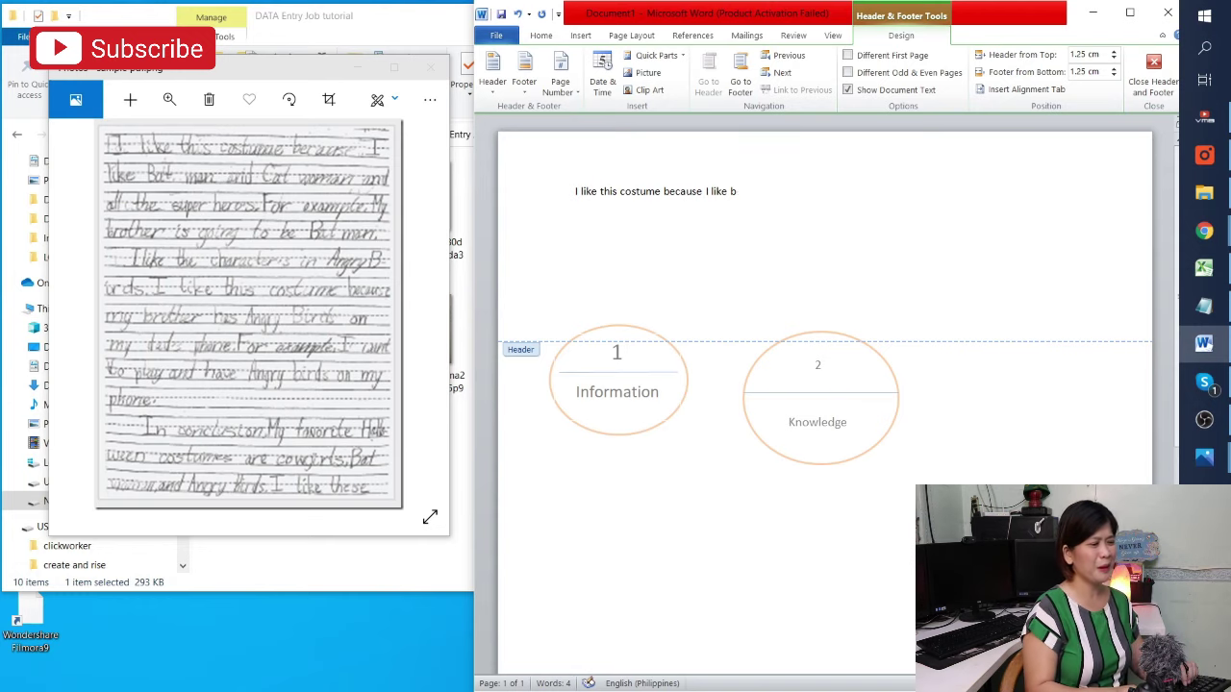
pyautogui.write('at')
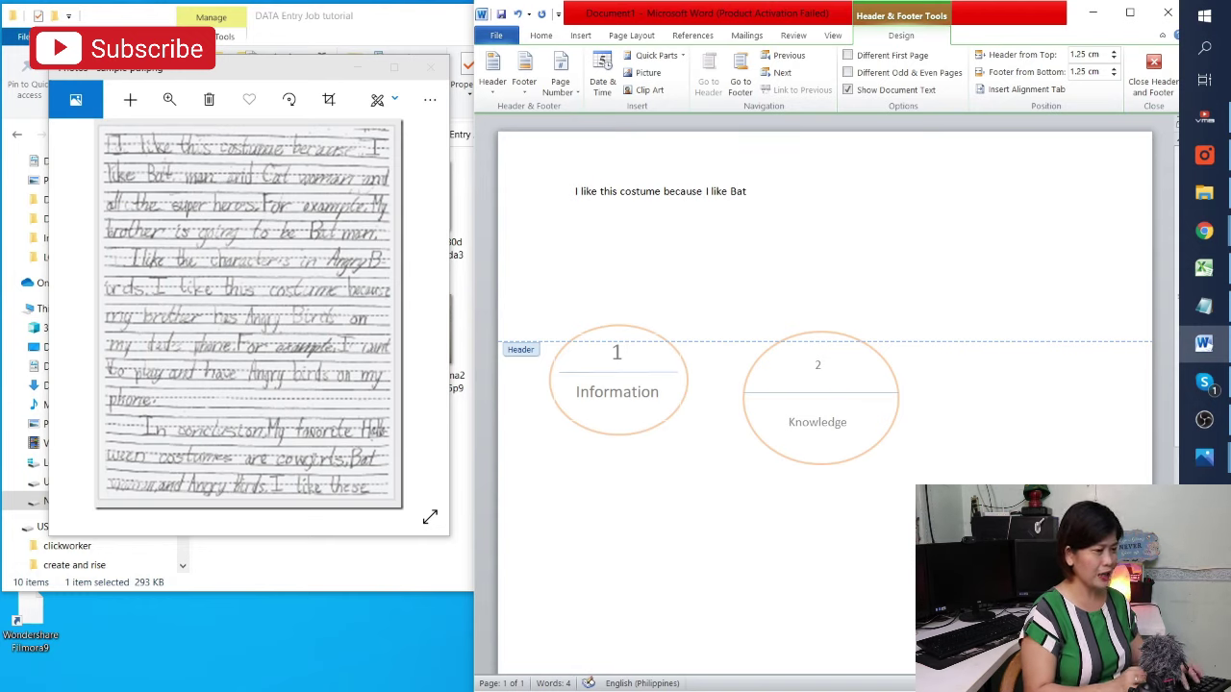
pyautogui.write(' man and CAt')
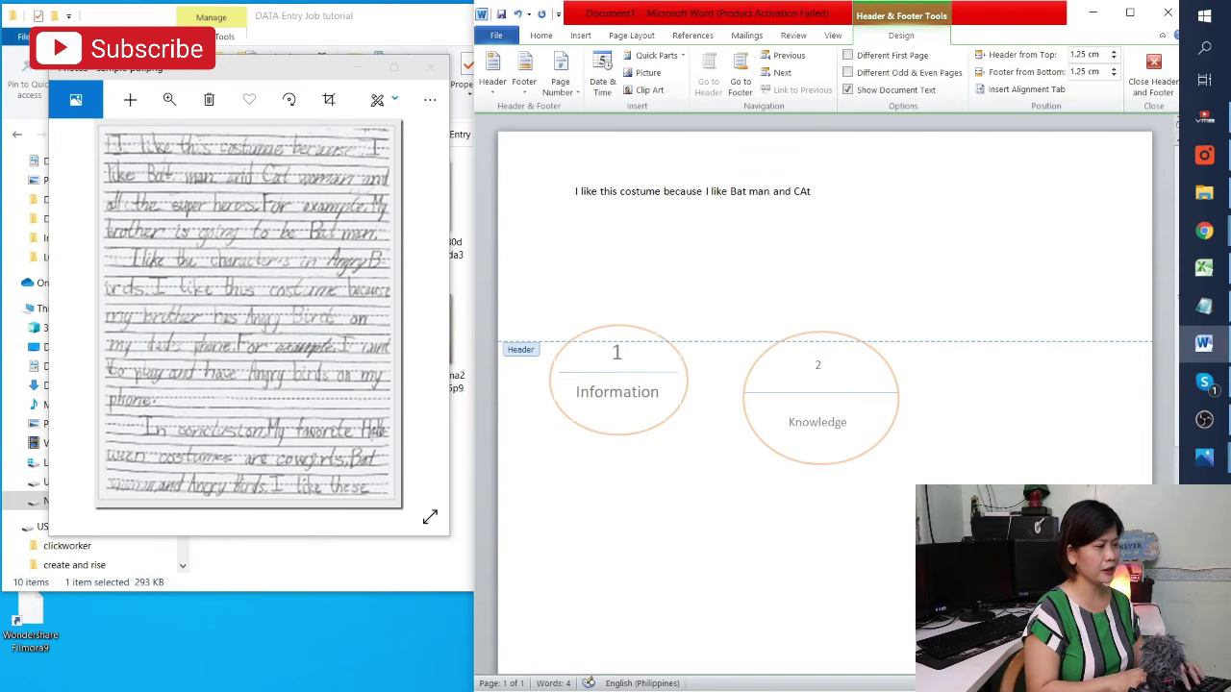
pyautogui.write(' woman')
pyautogui.write(' and')
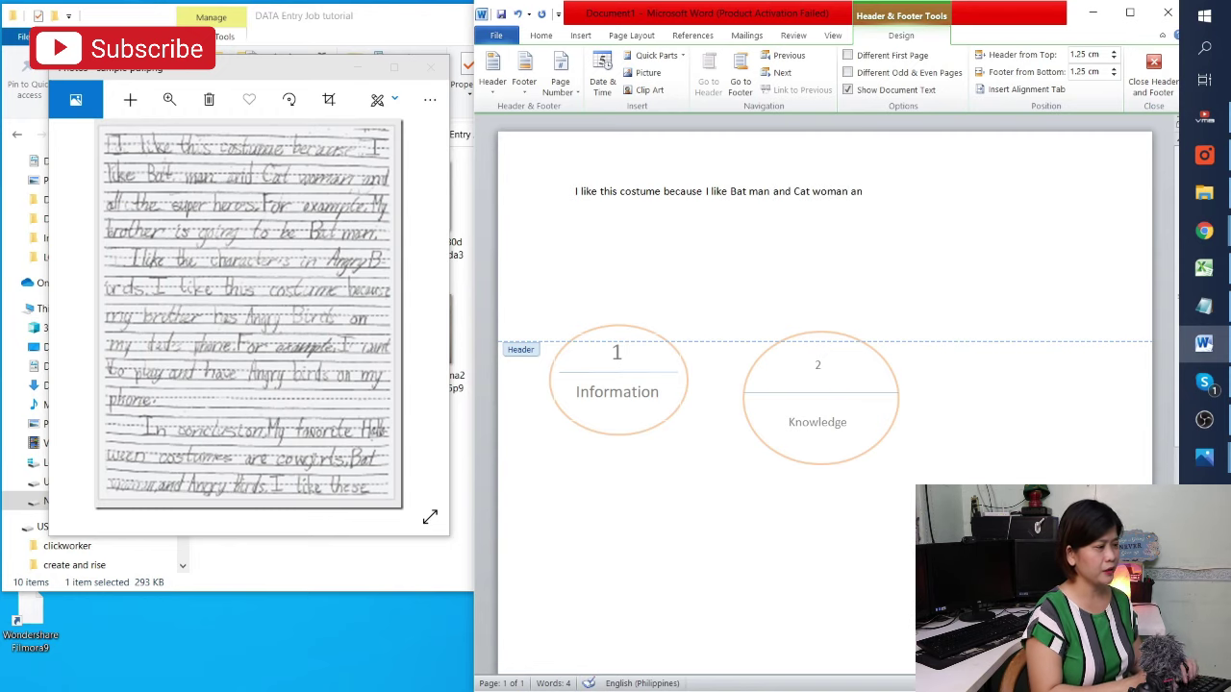
pyautogui.write(' all')
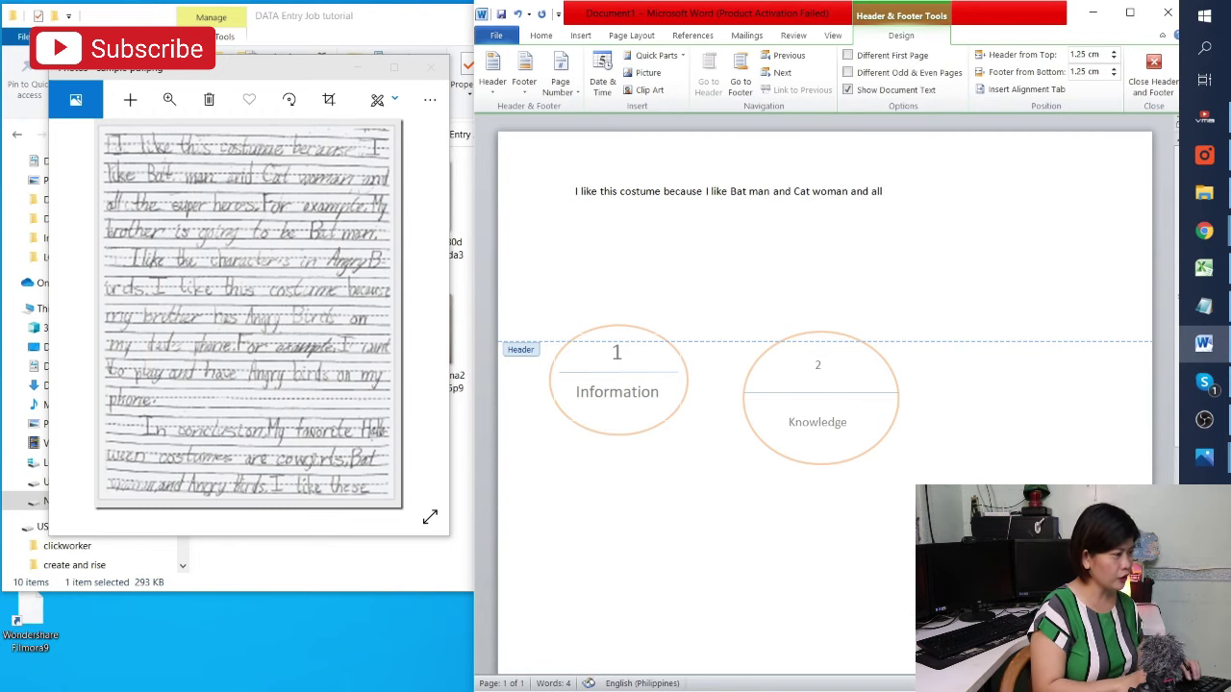
pyautogui.write(' the best super')
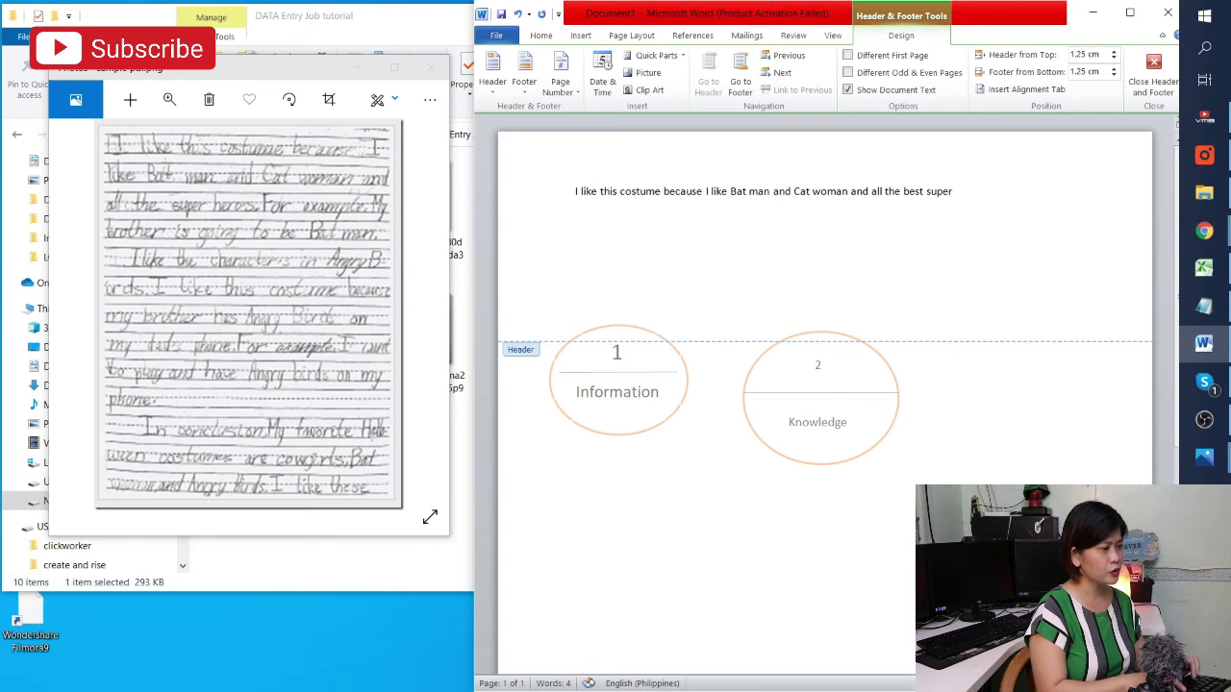
pyautogui.write(' heroes')
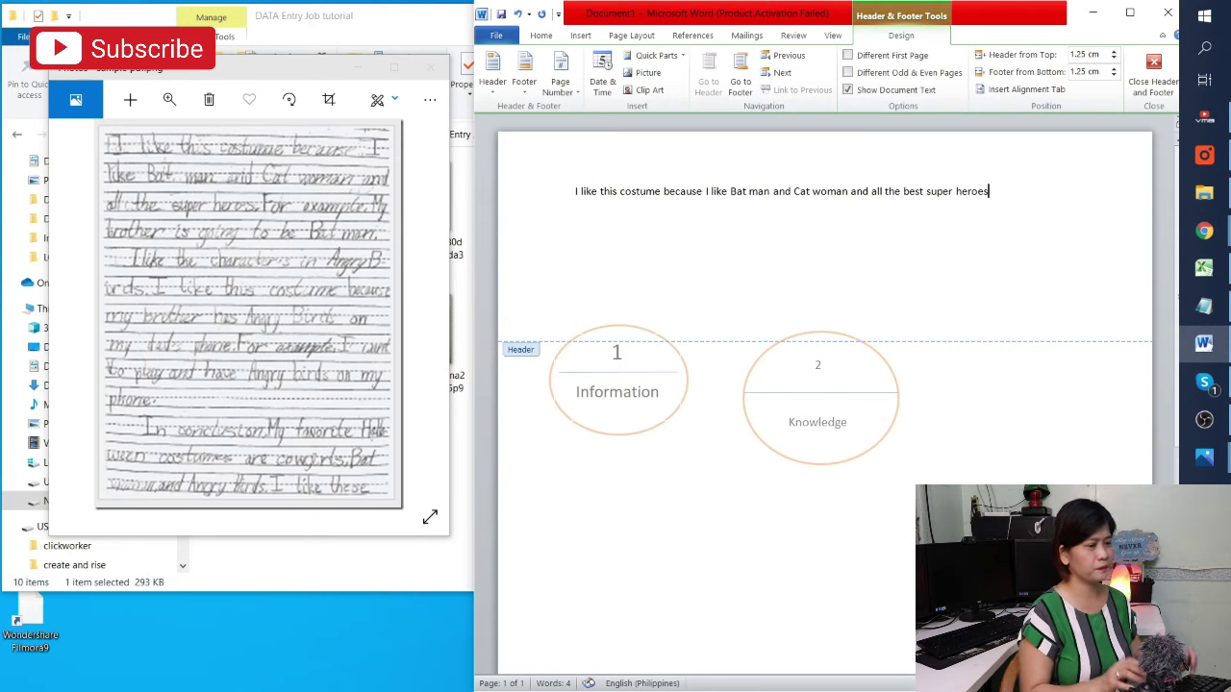
pyautogui.write('.')
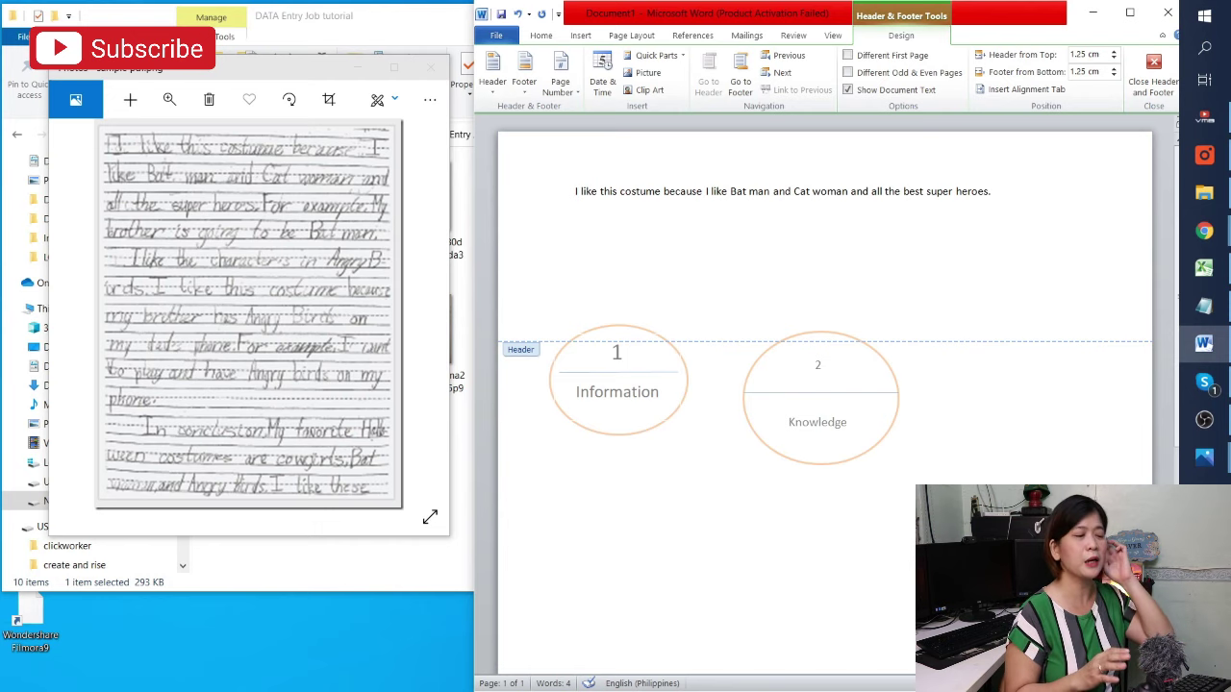
# Leave the header and group the Knowledge ellipse with its text box
pyautogui.doubleClick(863, 417)
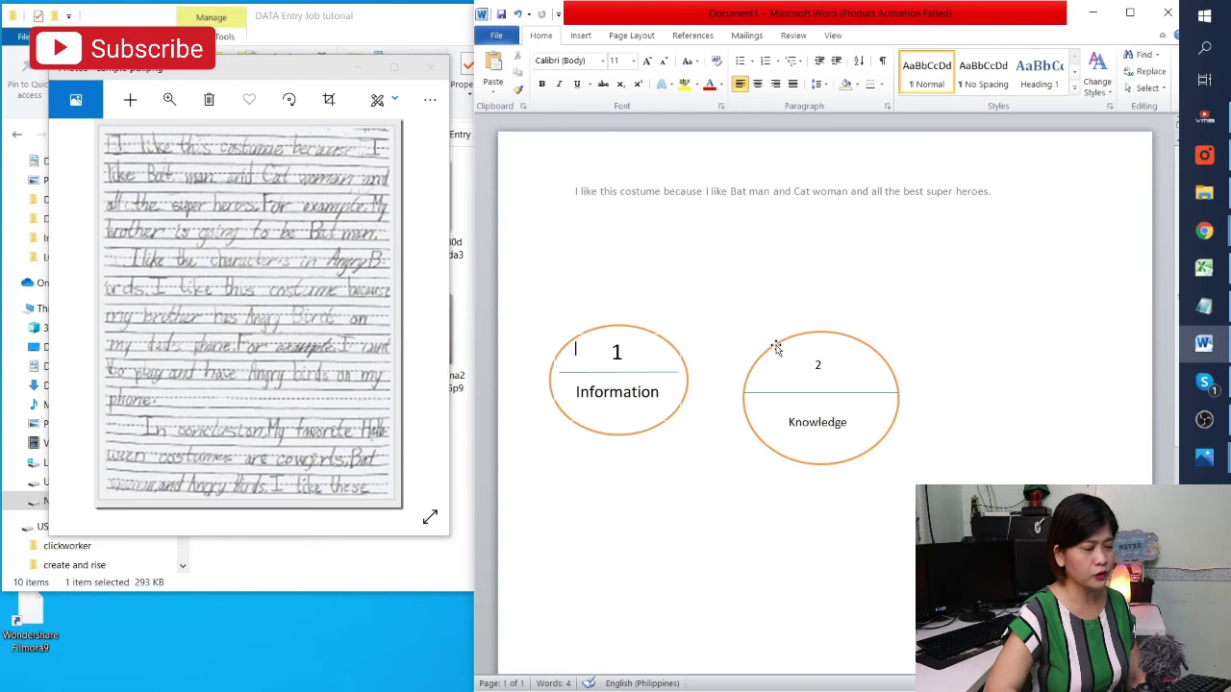
pyautogui.moveTo(775, 348); pyautogui.dragTo(790, 360)
pyautogui.click(817, 396)
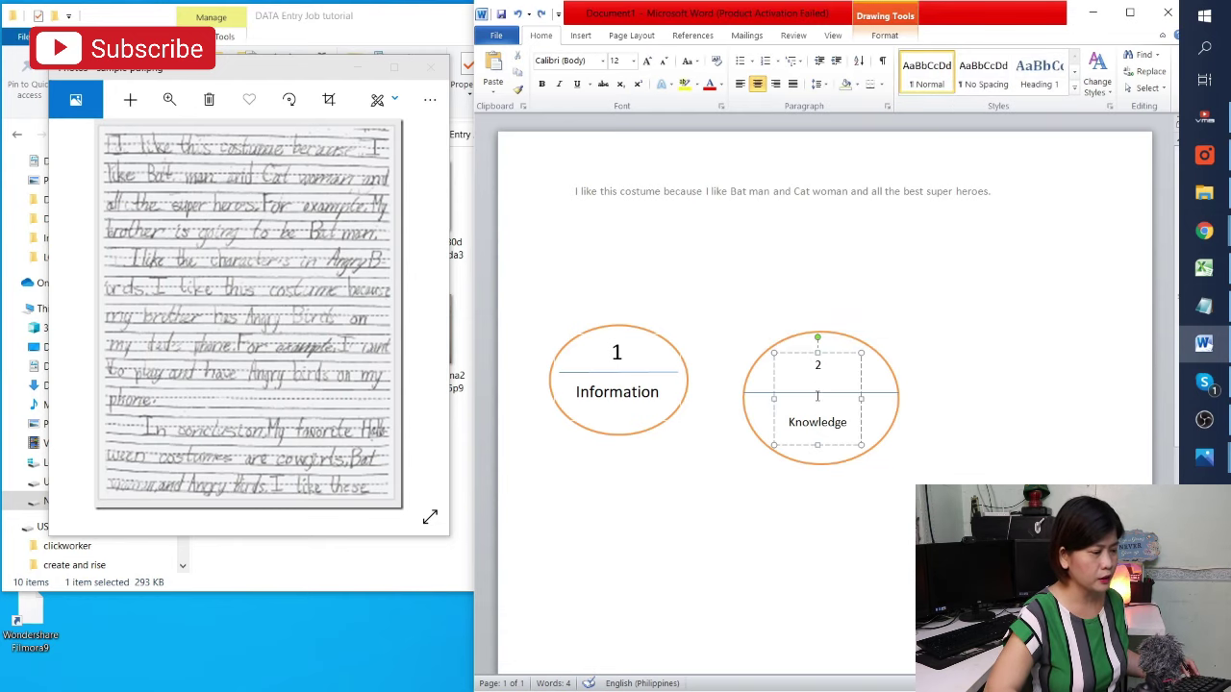
pyautogui.click(820, 332)
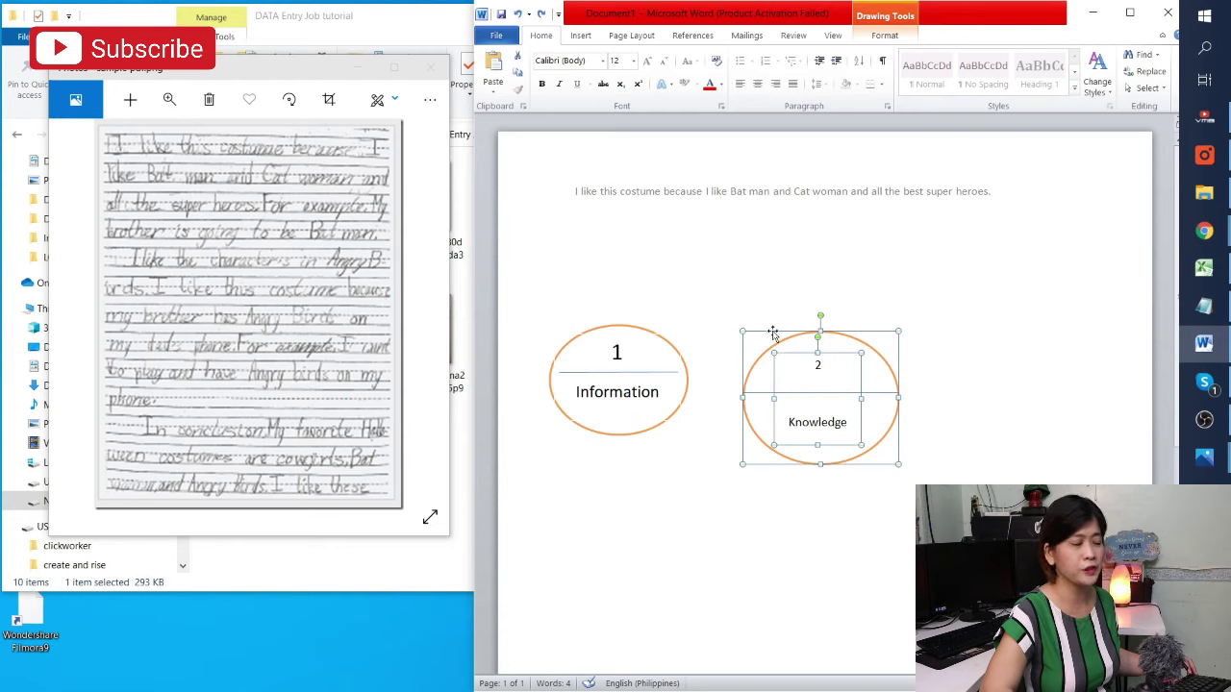
pyautogui.rightClick(831, 335)
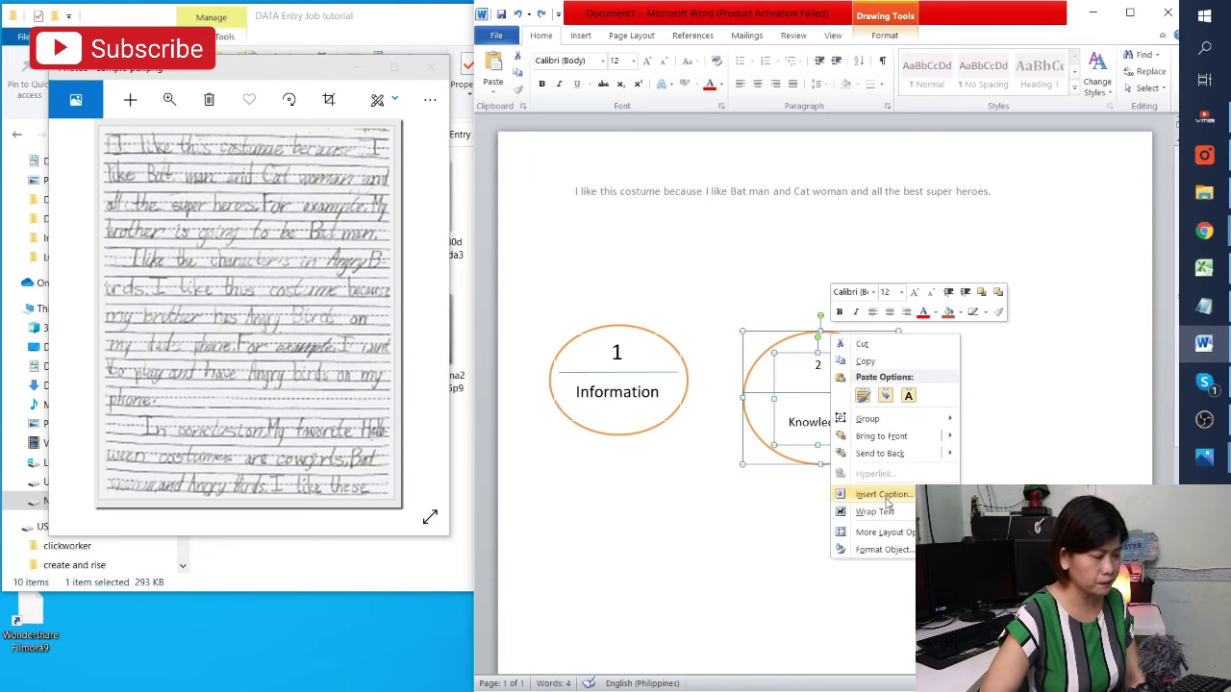
pyautogui.moveTo(867, 419)
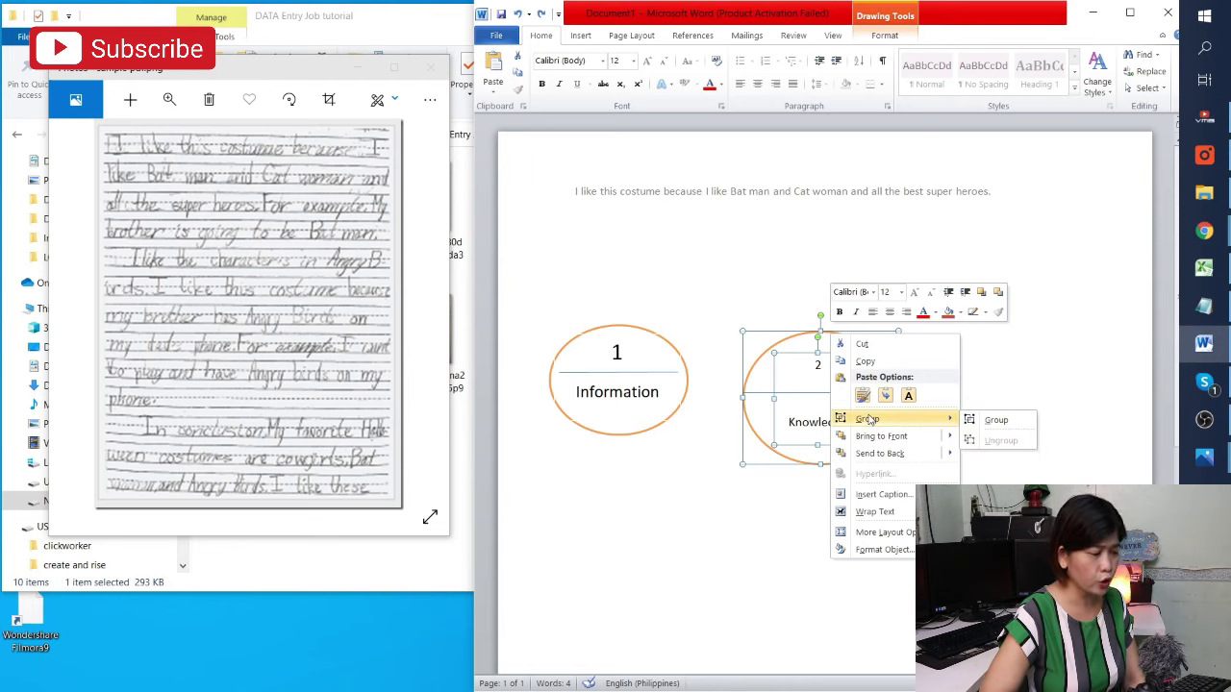
pyautogui.click(981, 419)
# Move the grouped Knowledge ellipse up and to the right
pyautogui.moveTo(843, 343); pyautogui.dragTo(893, 247)
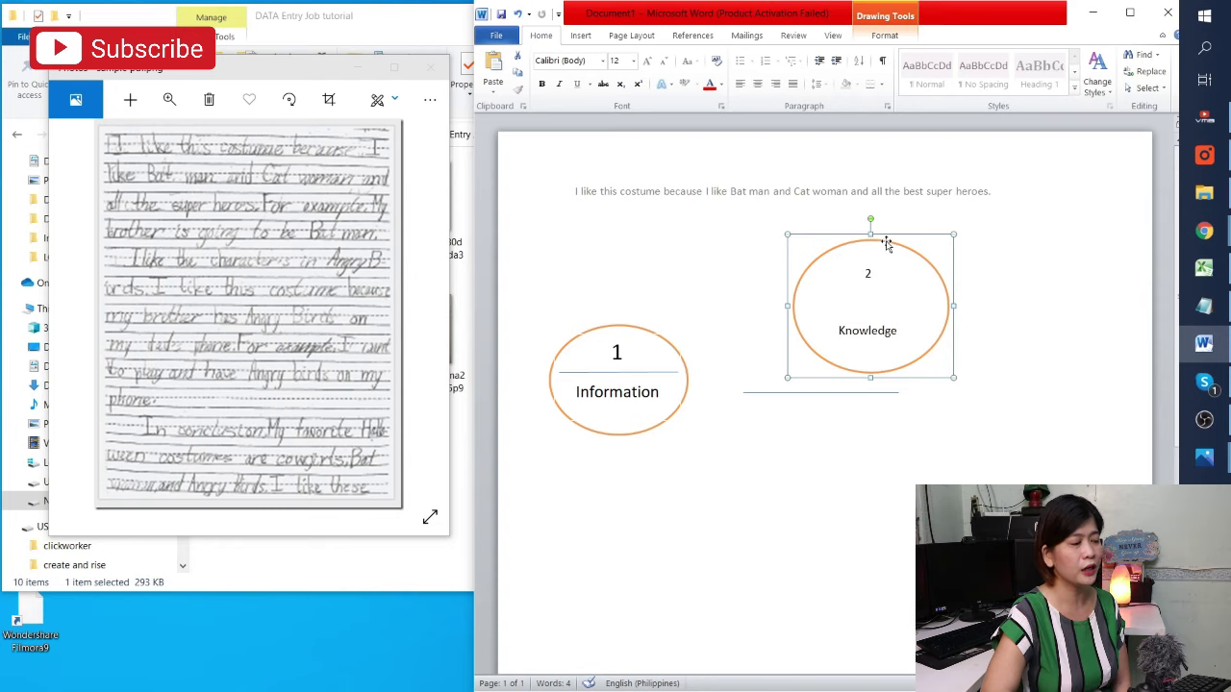
pyautogui.moveTo(889, 241); pyautogui.dragTo(949, 240)
pyautogui.click(822, 394)
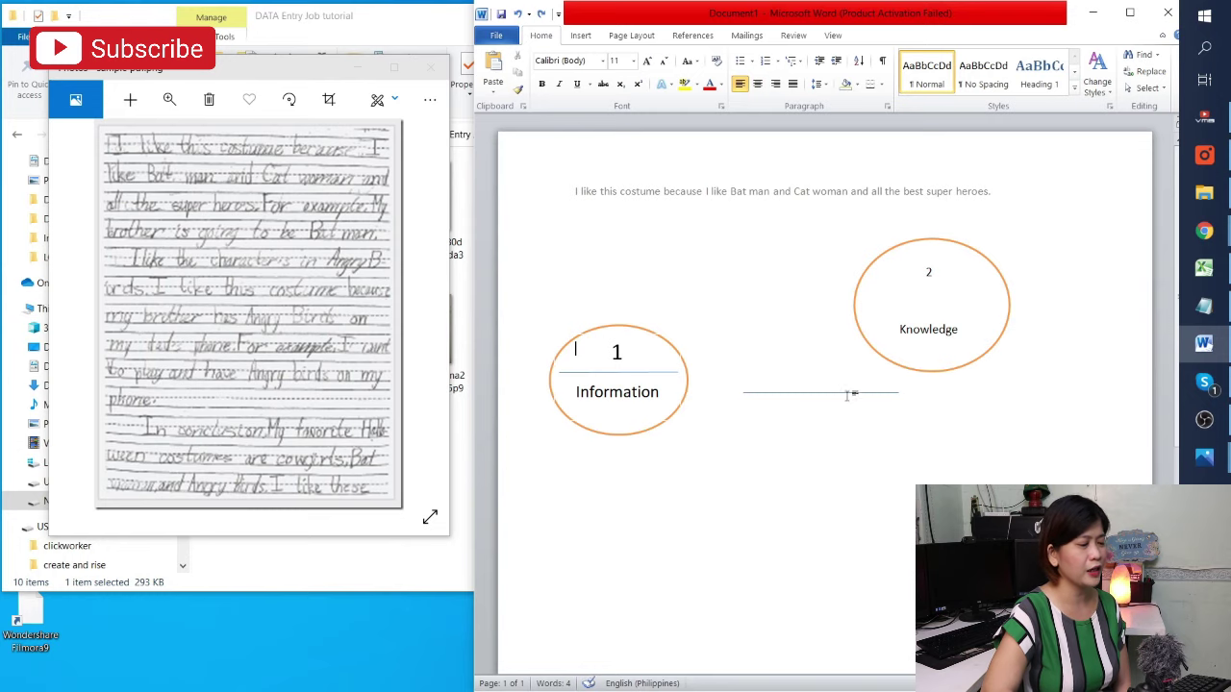
# Drag the horizontal dividing line into the Knowledge ellipse
pyautogui.scroll(-1, 795, 438)
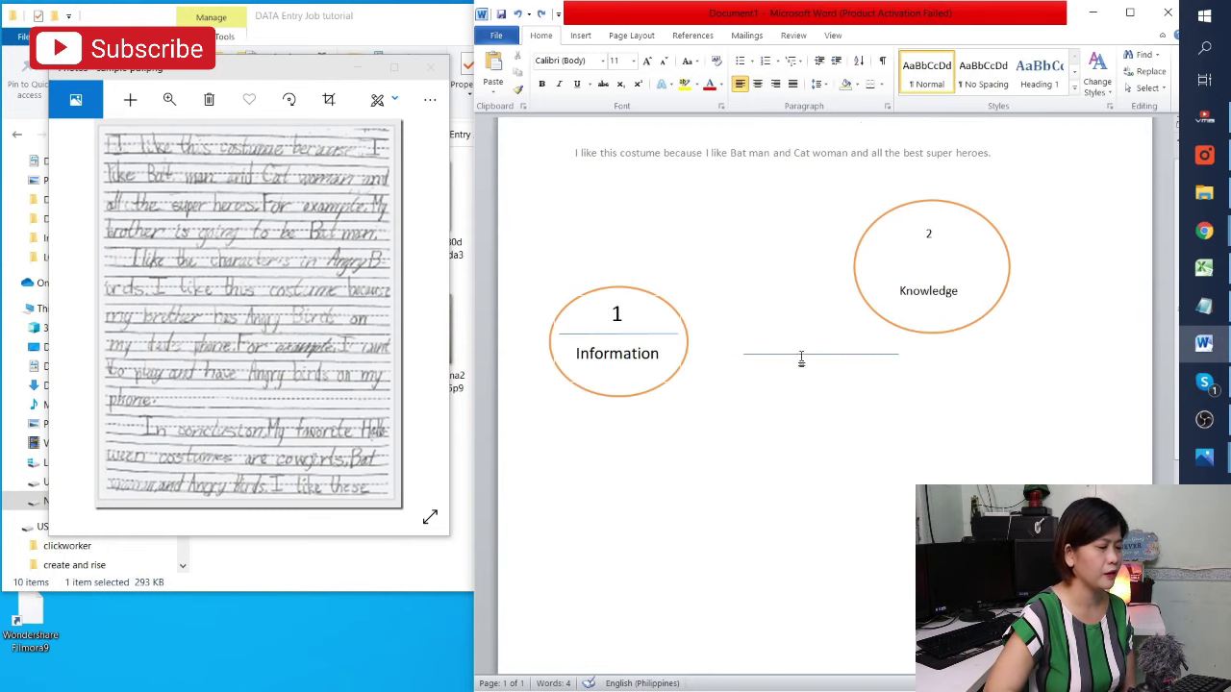
pyautogui.click(812, 348)
pyautogui.moveTo(812, 343)
pyautogui.mouseDown()
pyautogui.moveTo(895, 234)
pyautogui.moveTo(913, 266)
pyautogui.mouseUp()
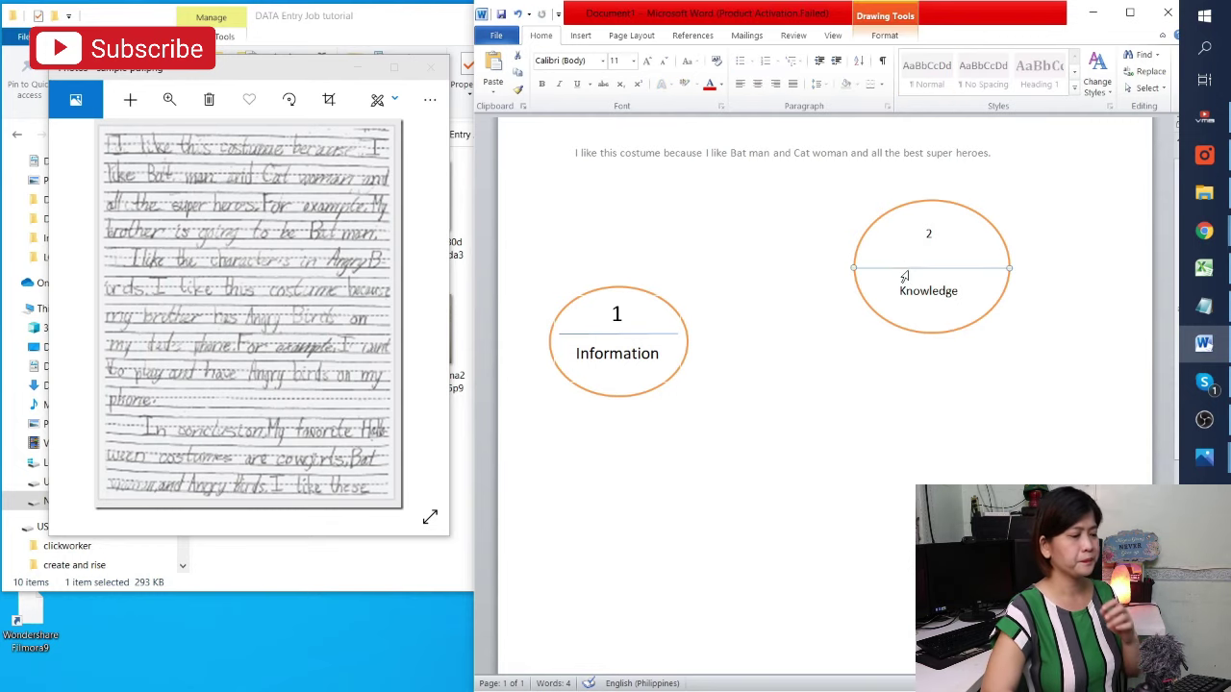
pyautogui.click(906, 272)
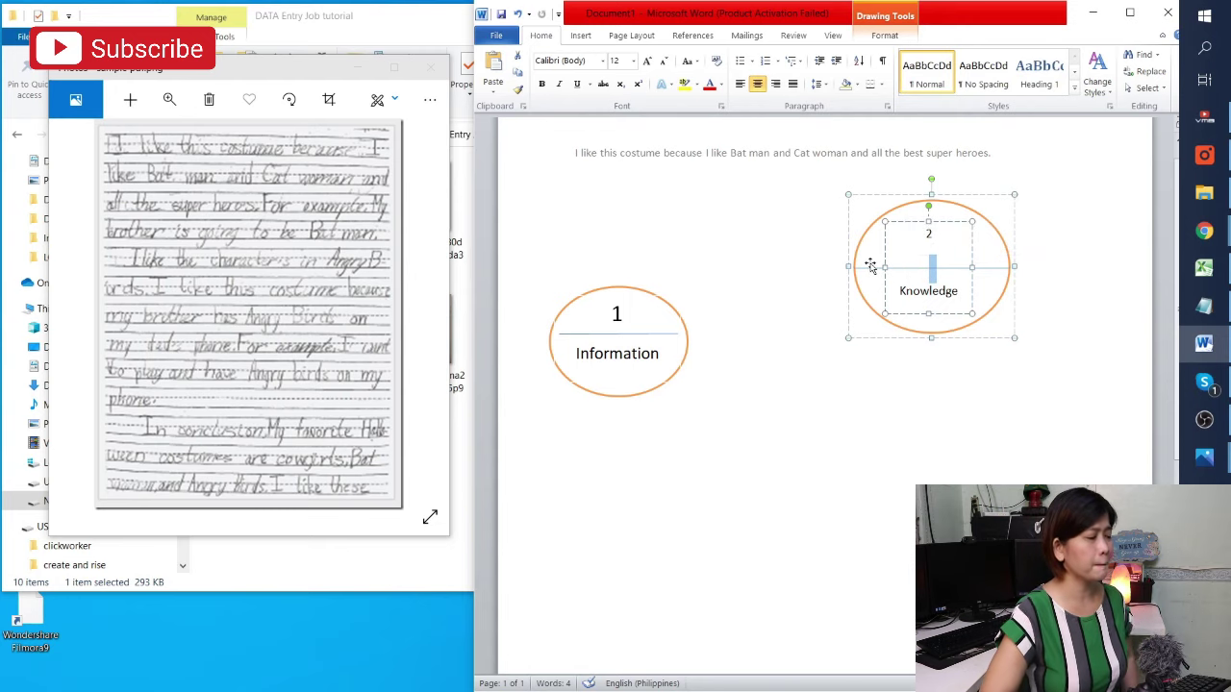
pyautogui.click(876, 265)
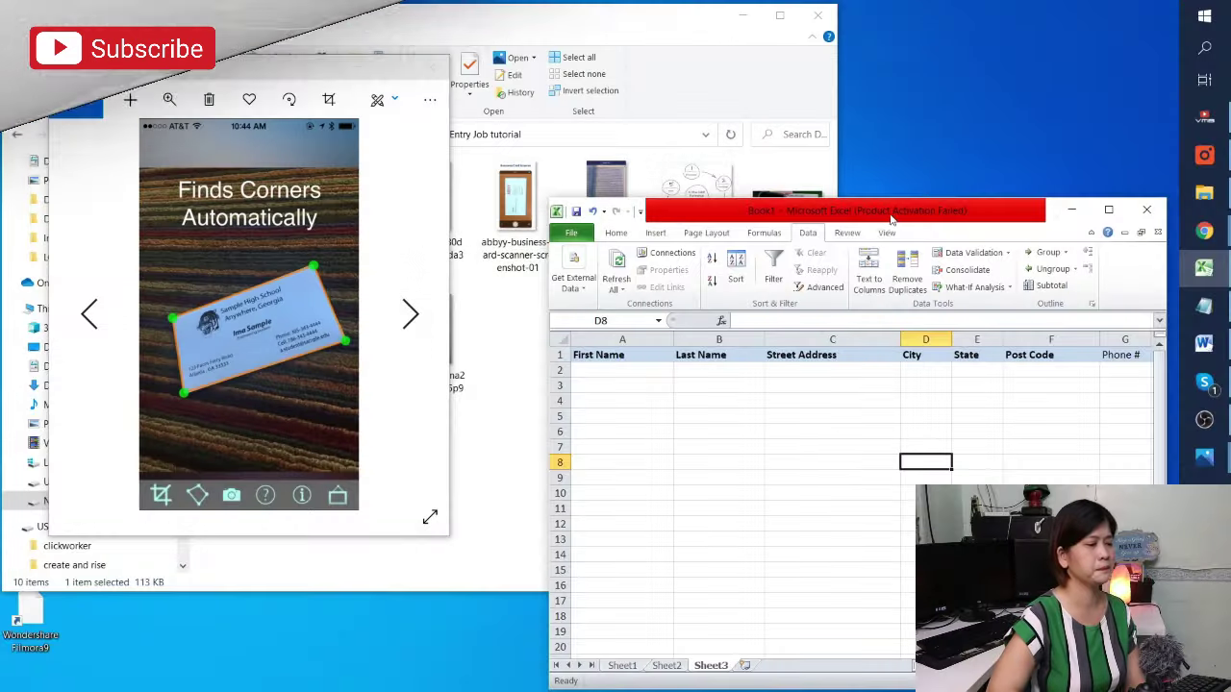
# Snap the Excel Book1 window to the right half of the screen and widen it leftward
pyautogui.doubleClick(908, 213)
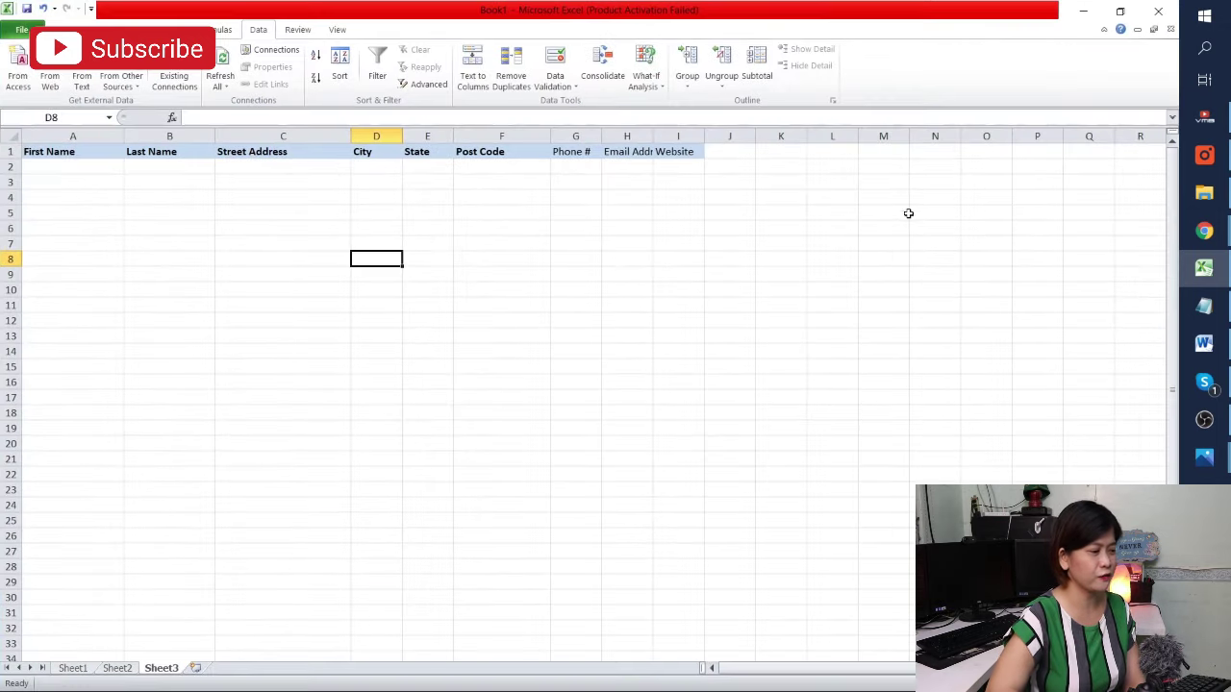
pyautogui.doubleClick(567, 10)
pyautogui.moveTo(608, 14); pyautogui.dragTo(625, 23)
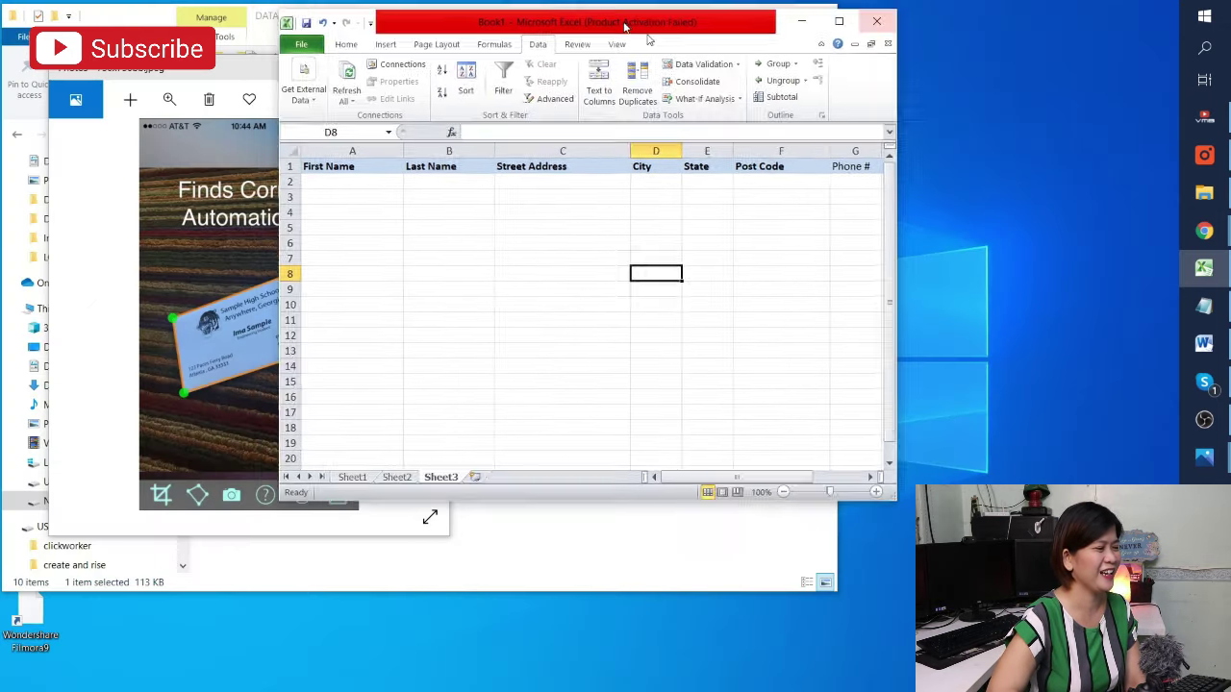
pyautogui.press('super+Right')
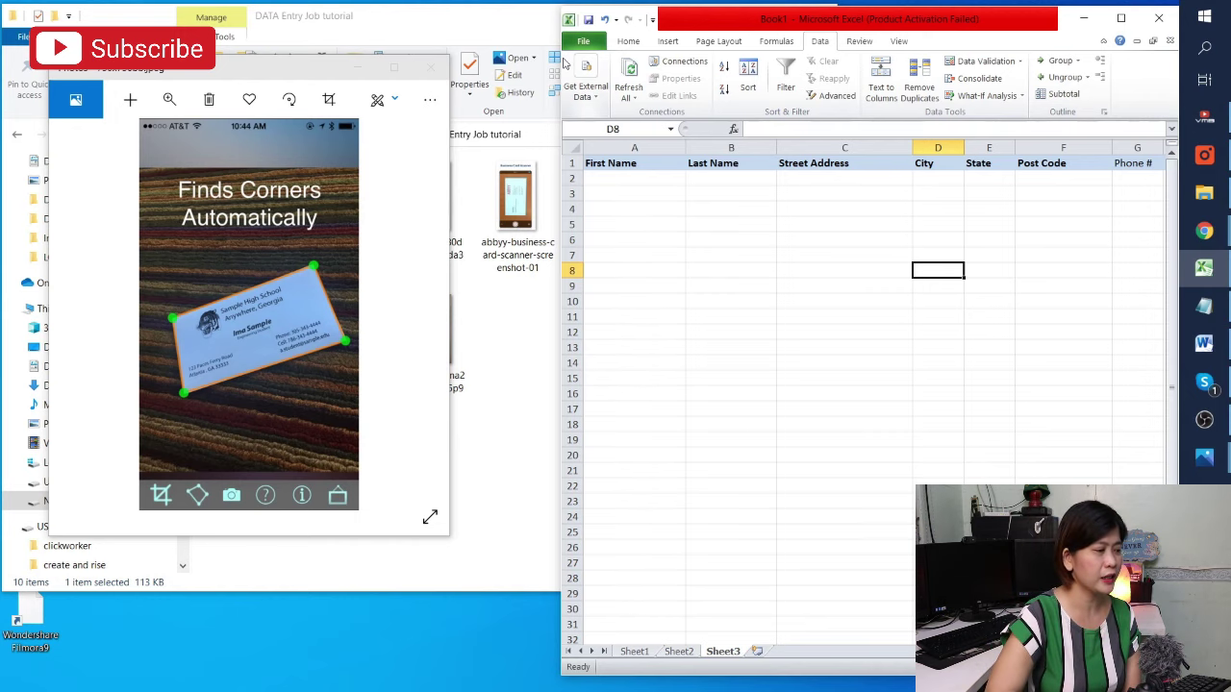
pyautogui.moveTo(556, 58); pyautogui.dragTo(495, 57)
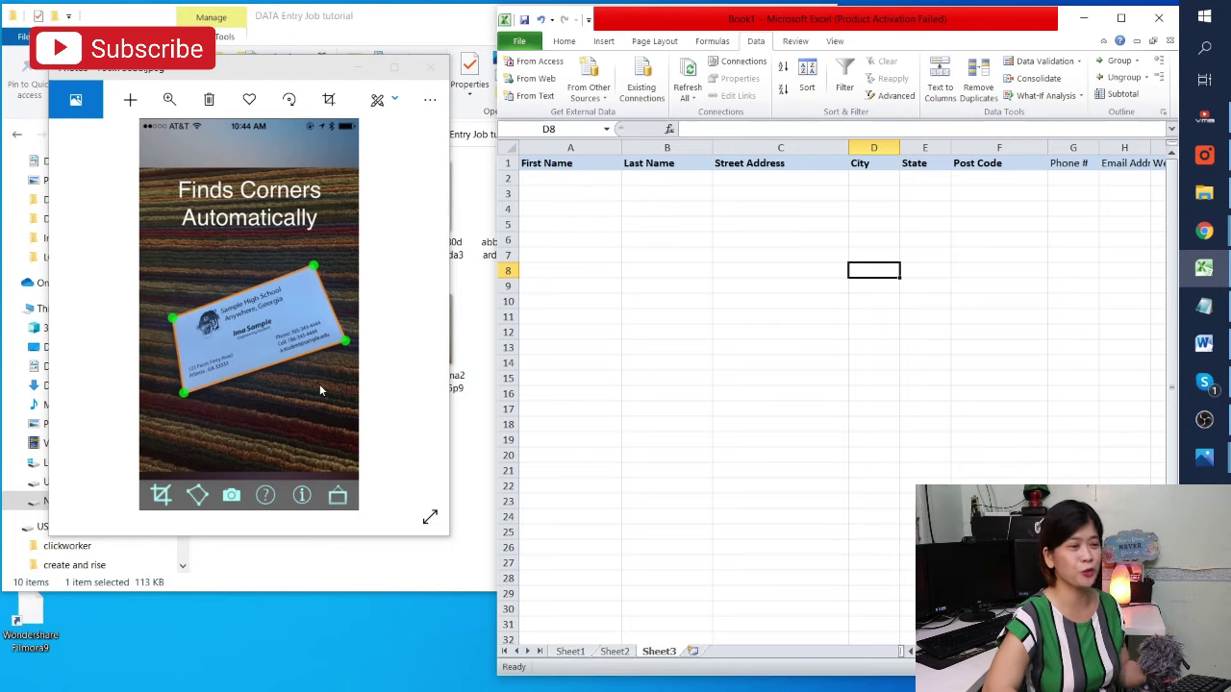
# Widen the Excel window leftward until the headers through Website in column I are visible
pyautogui.click(702, 206)
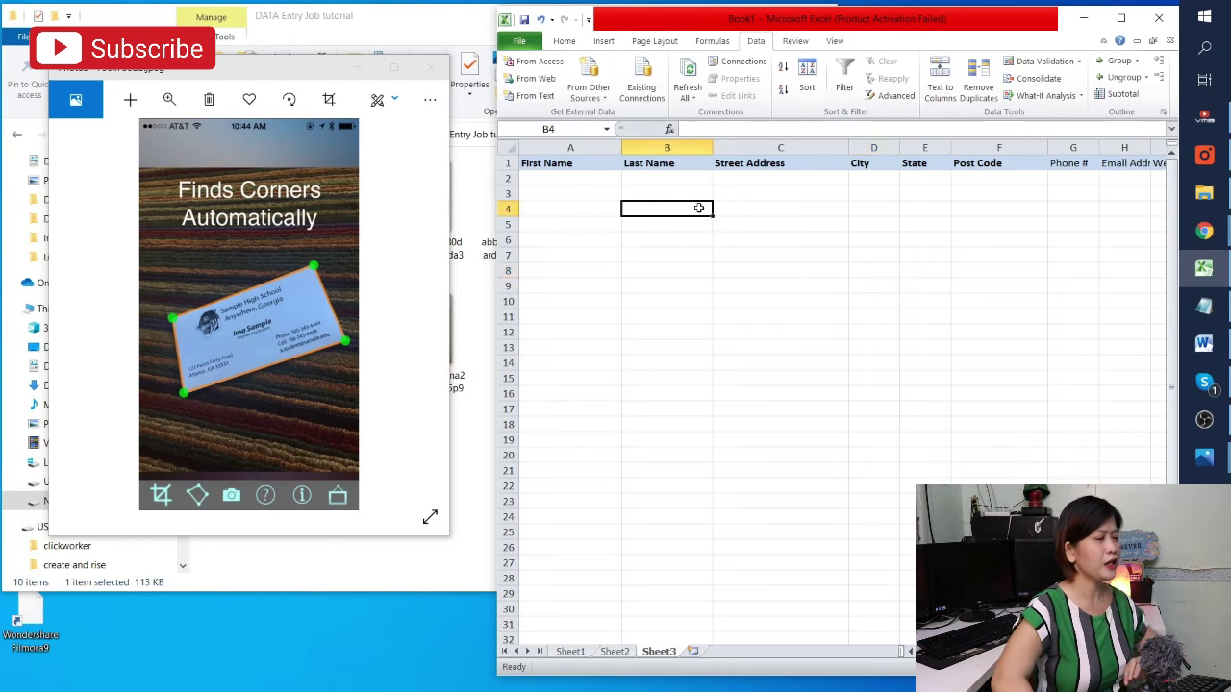
pyautogui.click(567, 164)
pyautogui.click(659, 170)
pyautogui.click(769, 164)
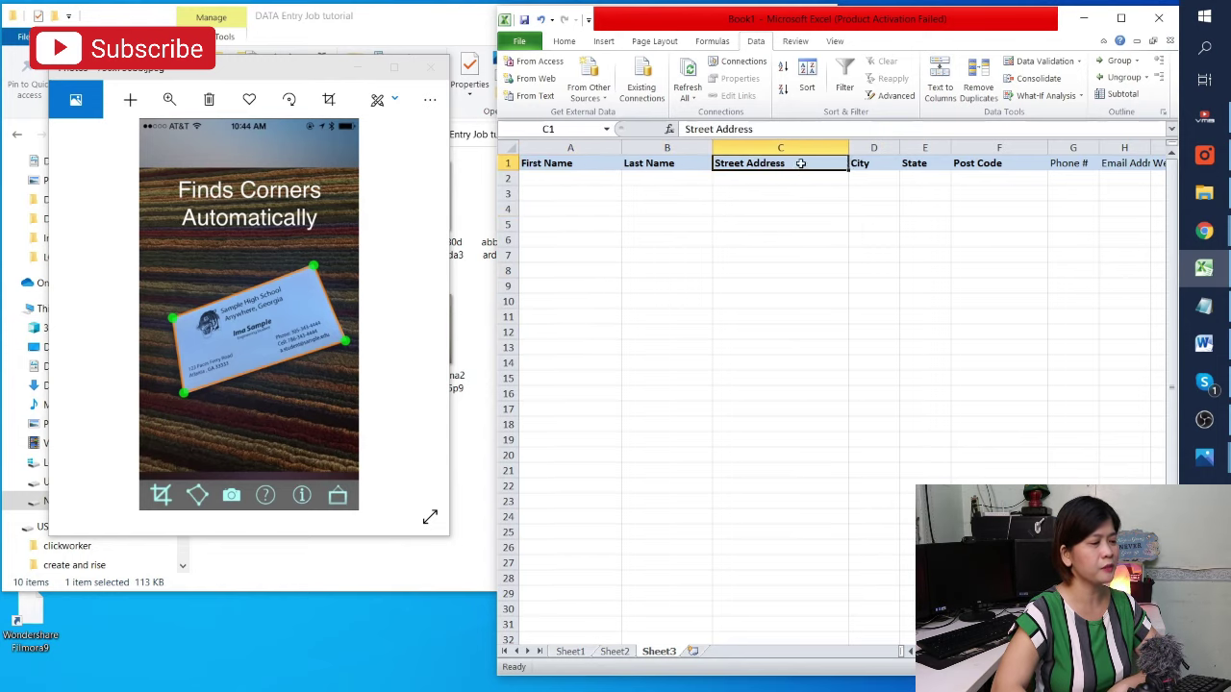
pyautogui.doubleClick(699, 25)
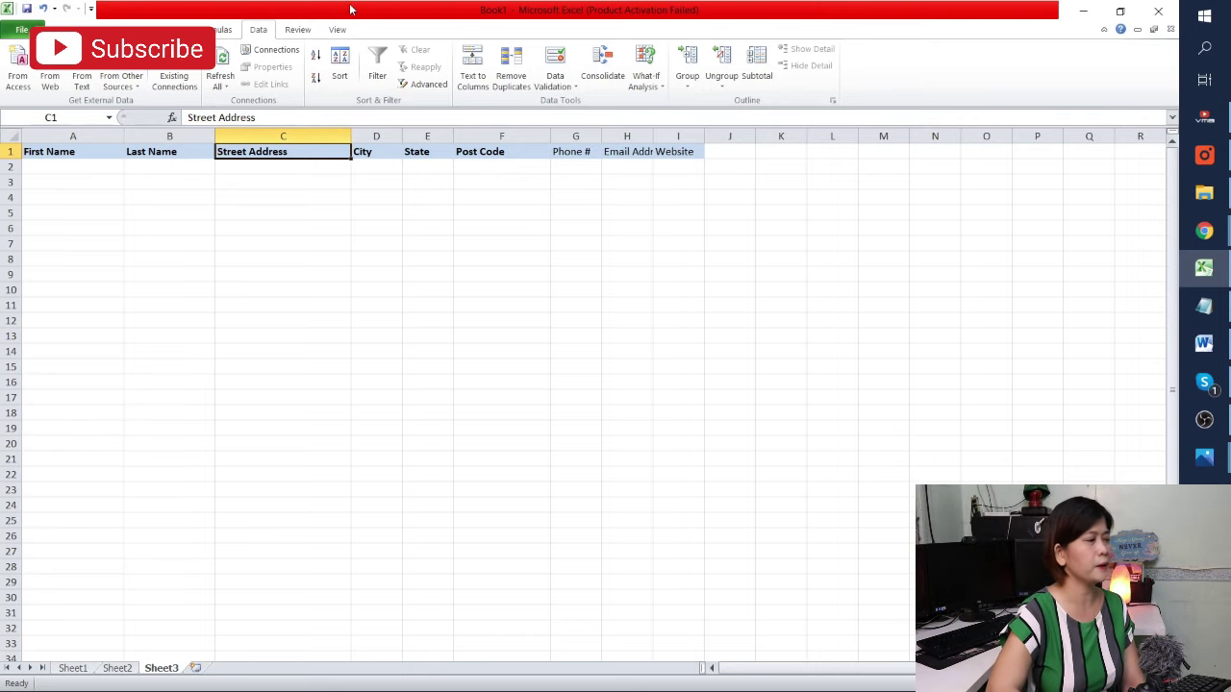
pyautogui.doubleClick(350, 8)
pyautogui.click(574, 174)
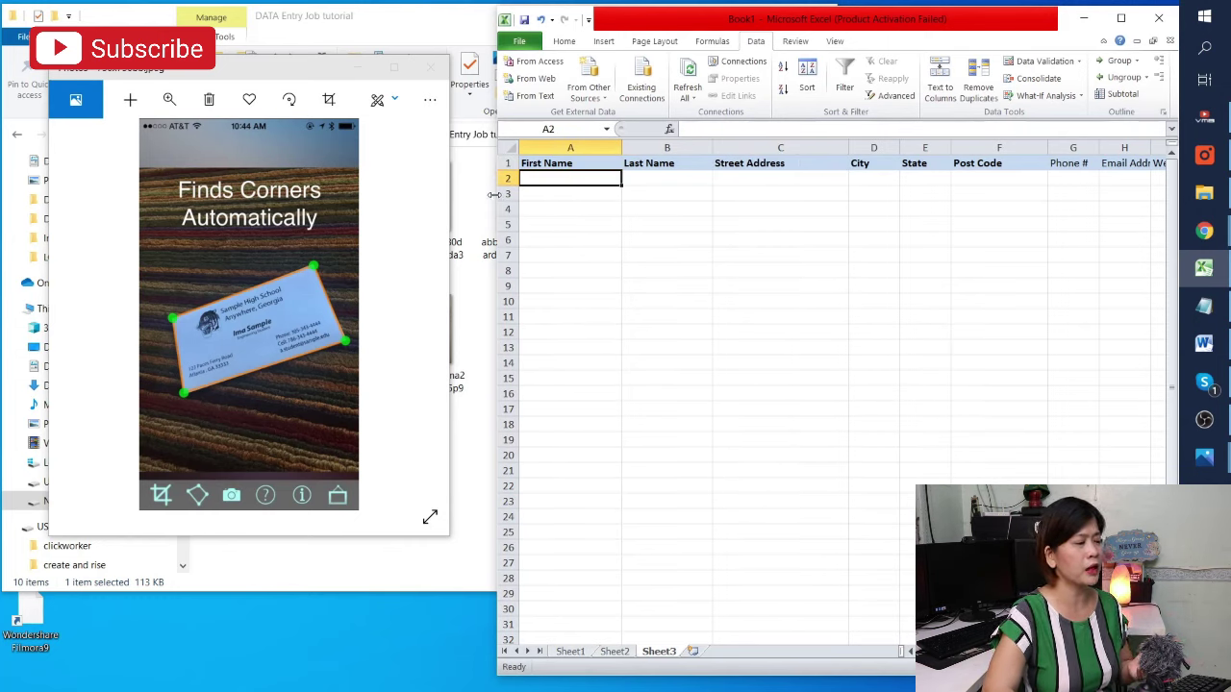
pyautogui.moveTo(498, 181); pyautogui.dragTo(420, 180)
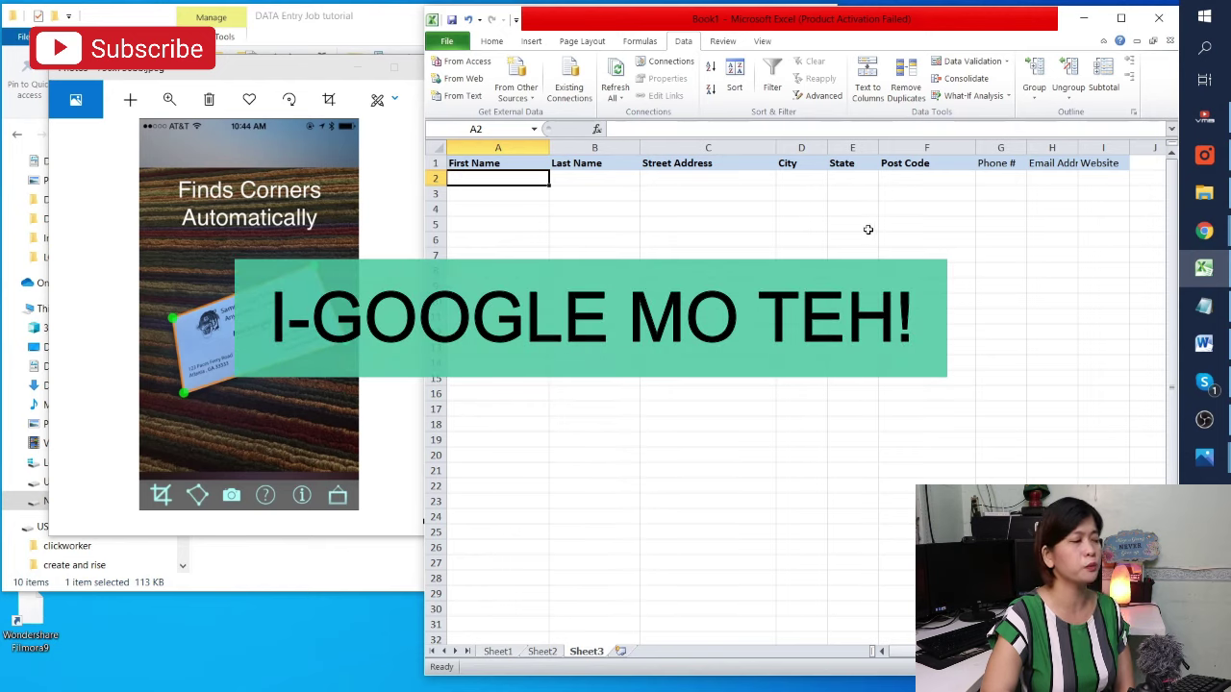
# Bold the Phone # and Email Address headers in G1:H1 and widen column G
pyautogui.click(1003, 168)
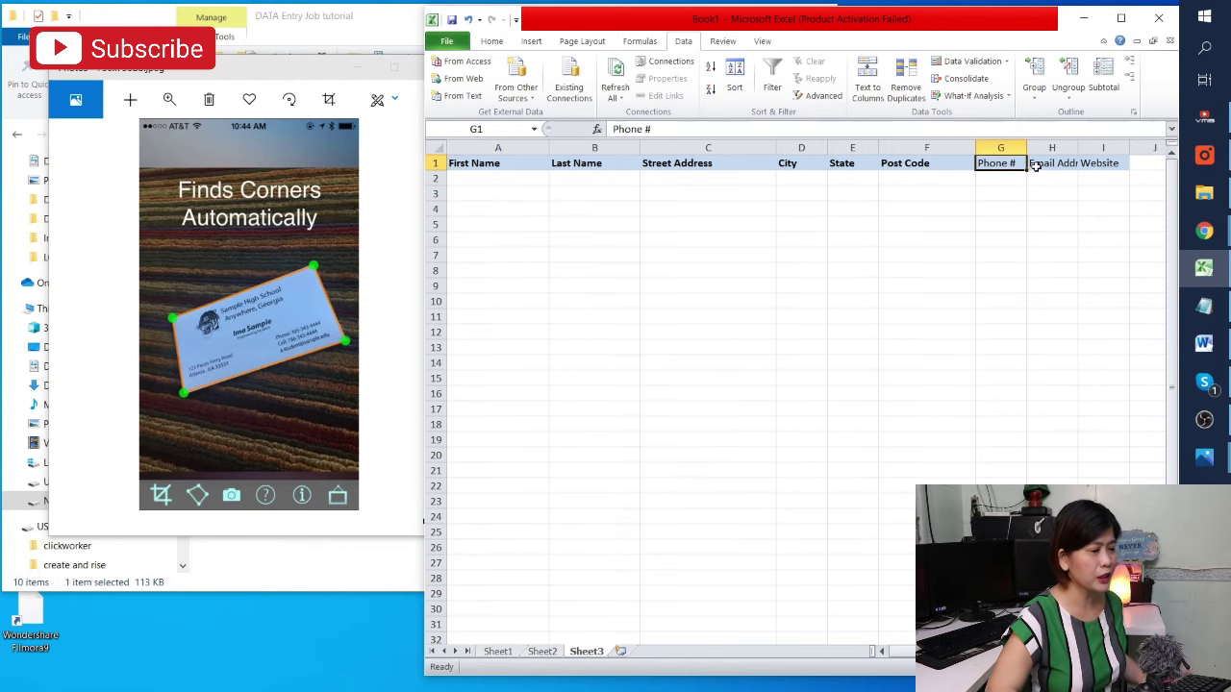
pyautogui.moveTo(1025, 166); pyautogui.dragTo(1067, 147)
pyautogui.hotkey('ctrl', 'b')
pyautogui.click(1130, 163)
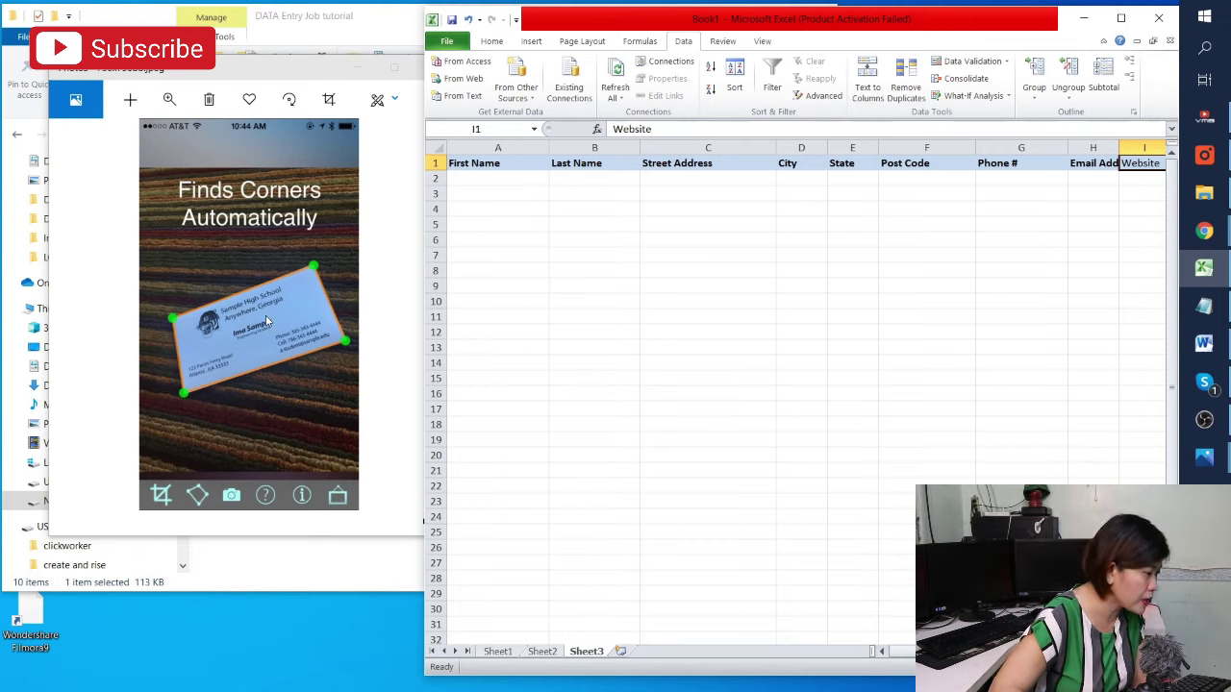
# Enter the contact's first name in A2 and last name in B2
pyautogui.click(473, 177)
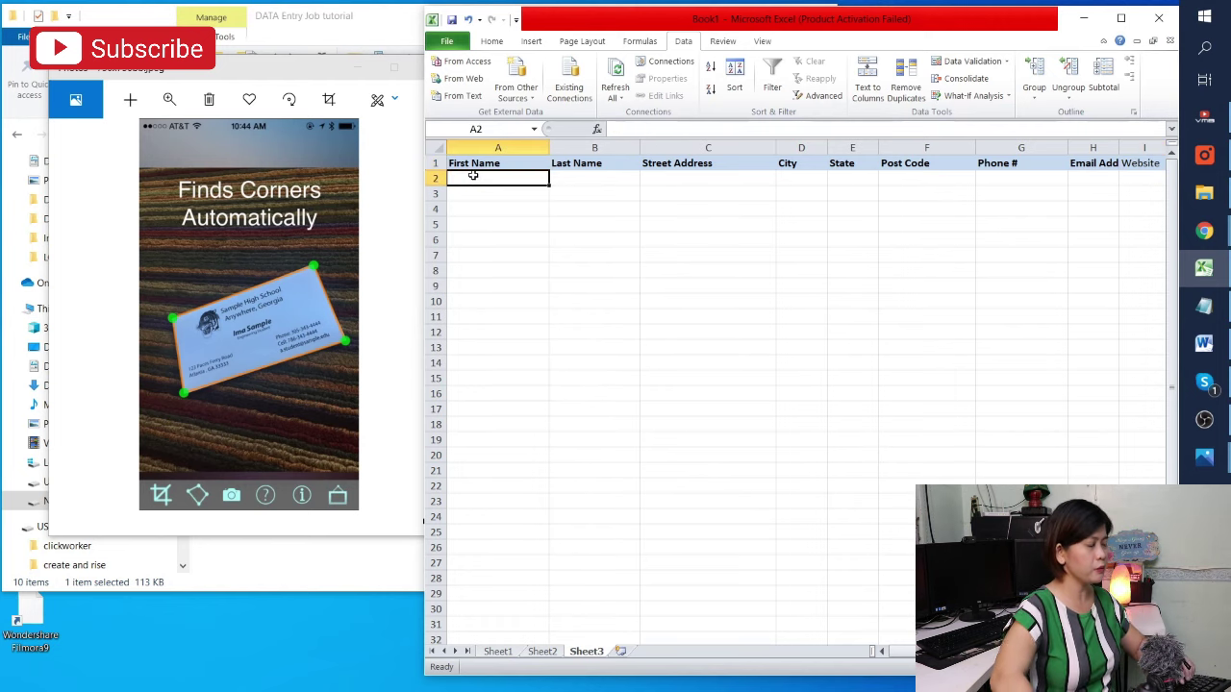
pyautogui.write('Ima')
pyautogui.press('Tab')
pyautogui.write('Samp')
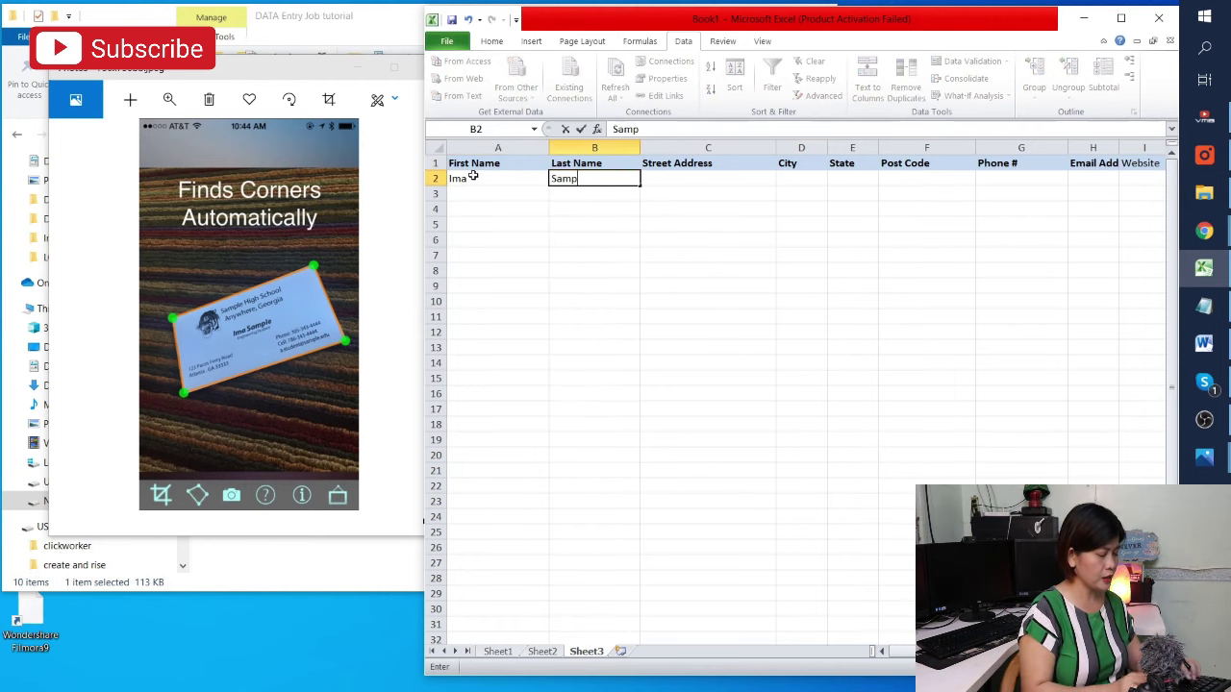
pyautogui.write('le')
pyautogui.press('Tab')
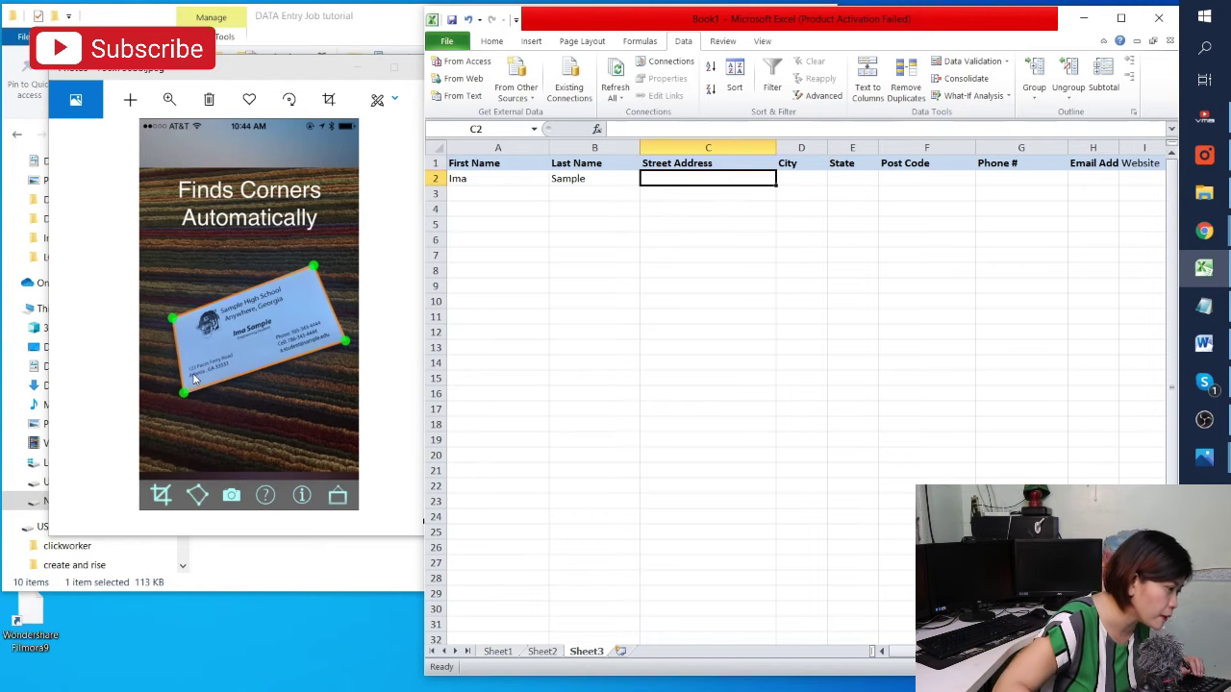
# Enlarge the Photos window and zoom into the business card until its details are readable
pyautogui.click(321, 81)
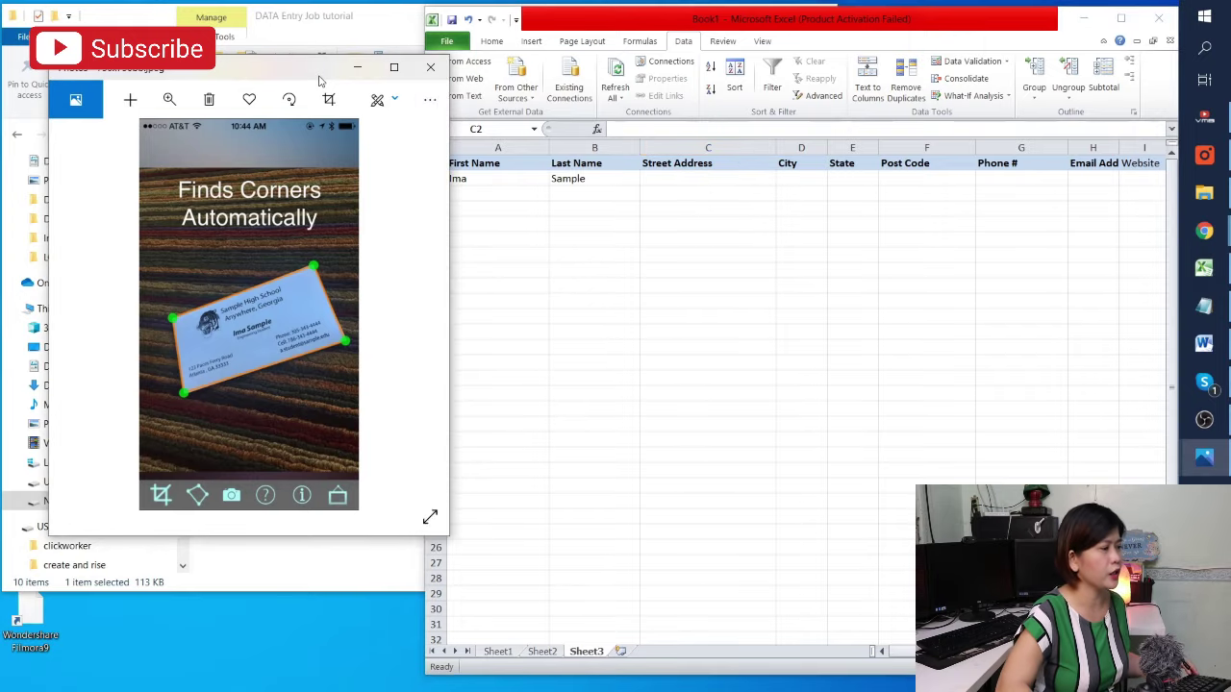
pyautogui.doubleClick(320, 81)
pyautogui.scroll(5, 398, 432)
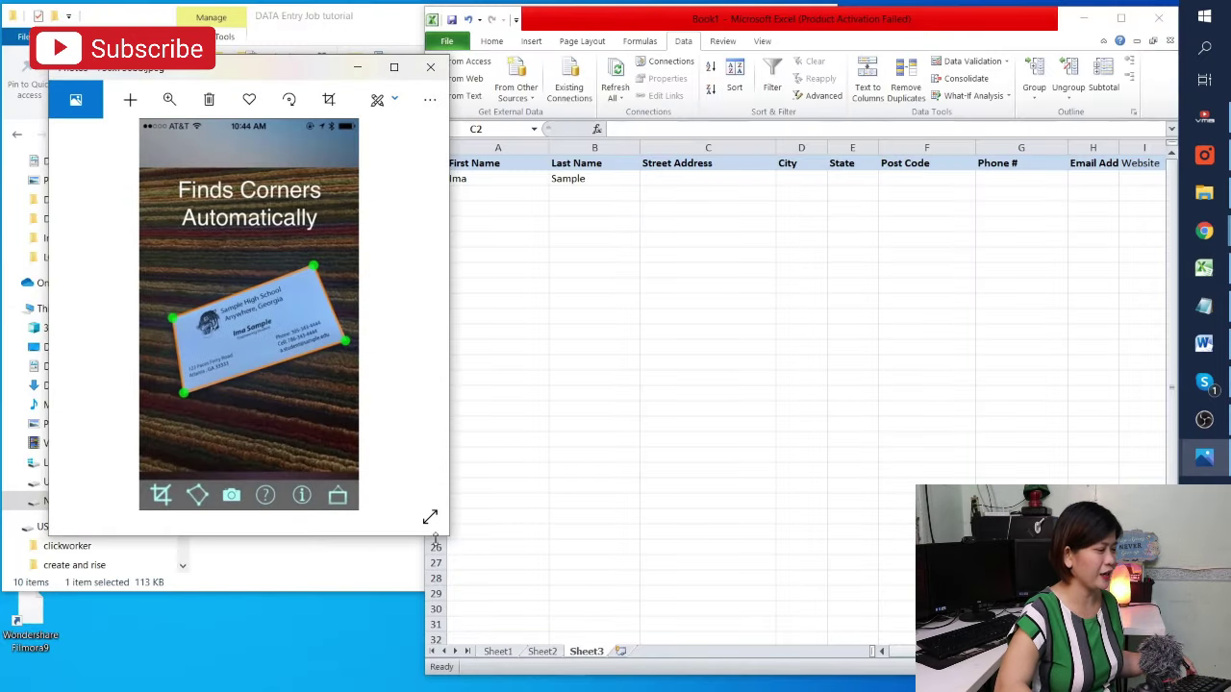
pyautogui.moveTo(446, 534); pyautogui.dragTo(545, 686)
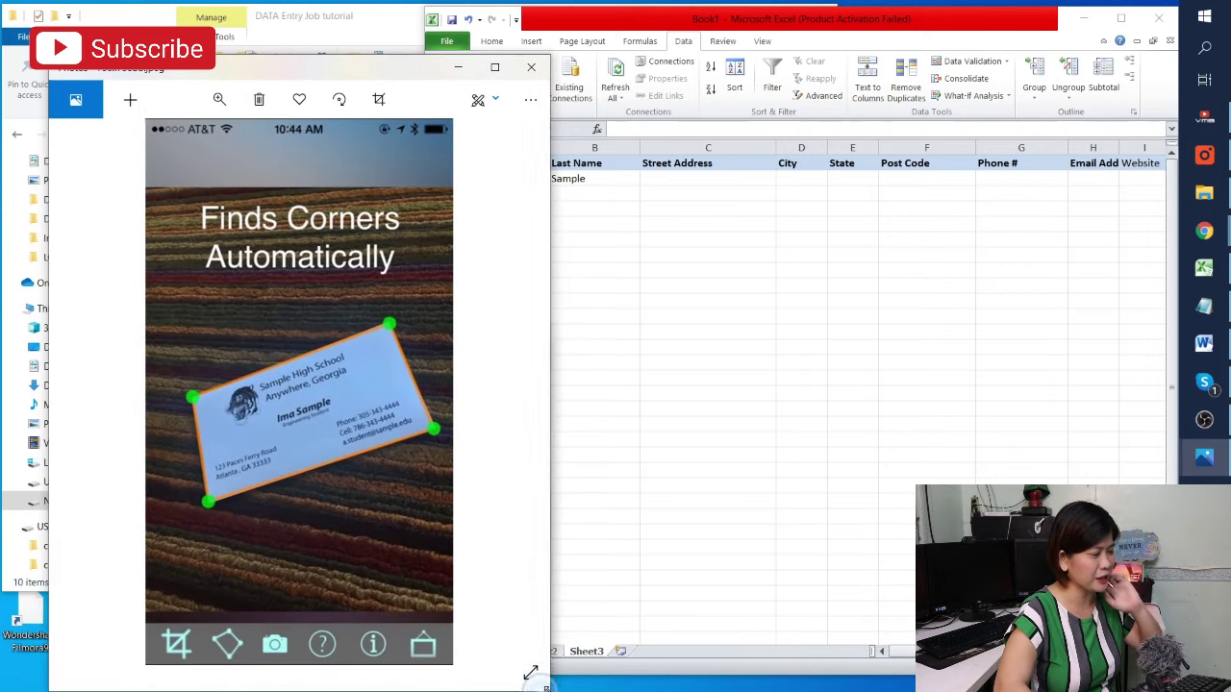
pyautogui.scroll(1, 272, 327)
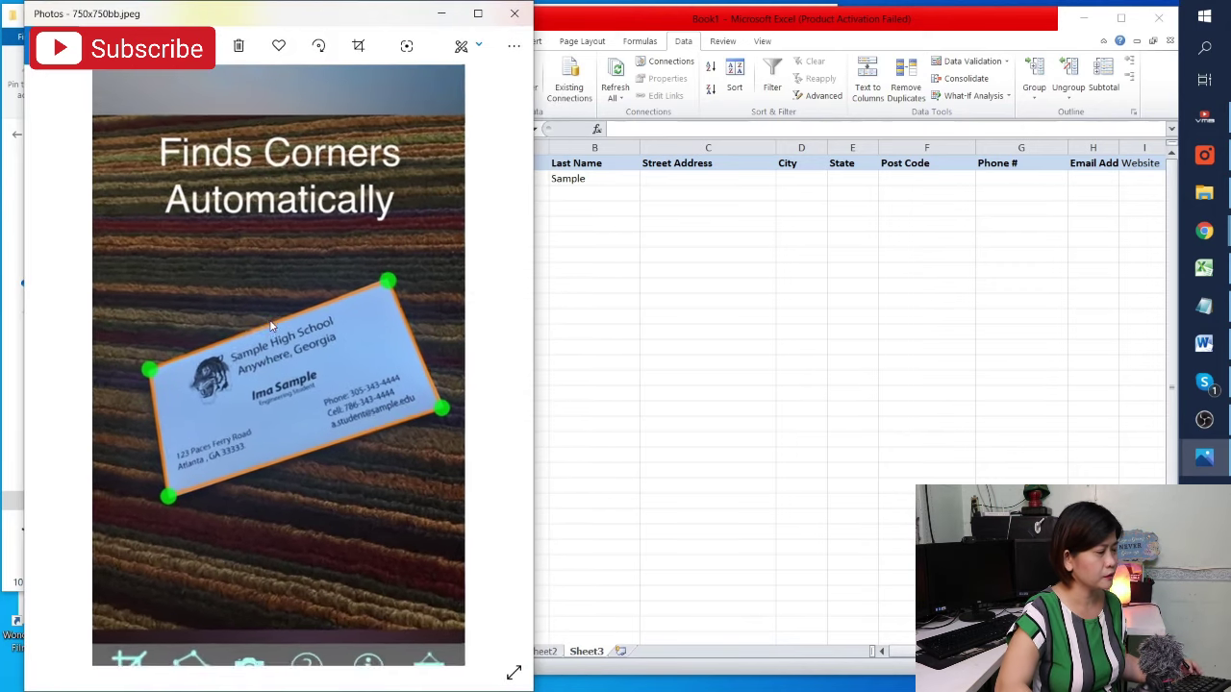
pyautogui.scroll(3, 272, 327)
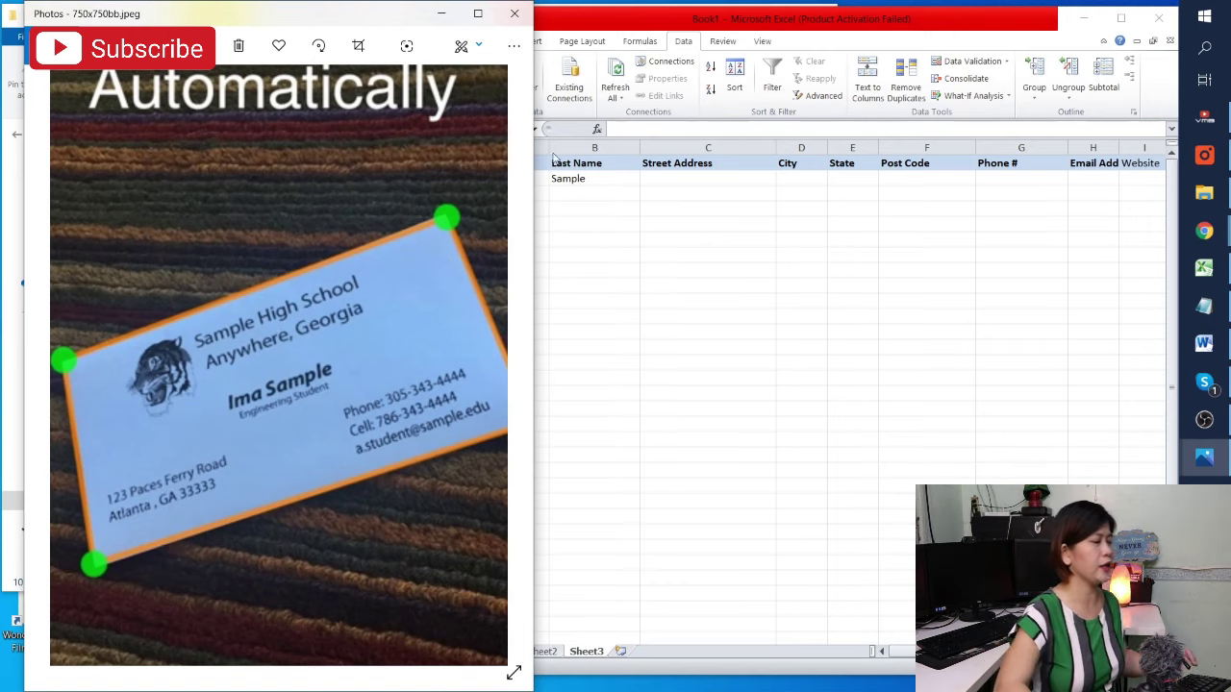
# Enter the card's street address, city, state and post code in C2 through F2
pyautogui.click(569, 193)
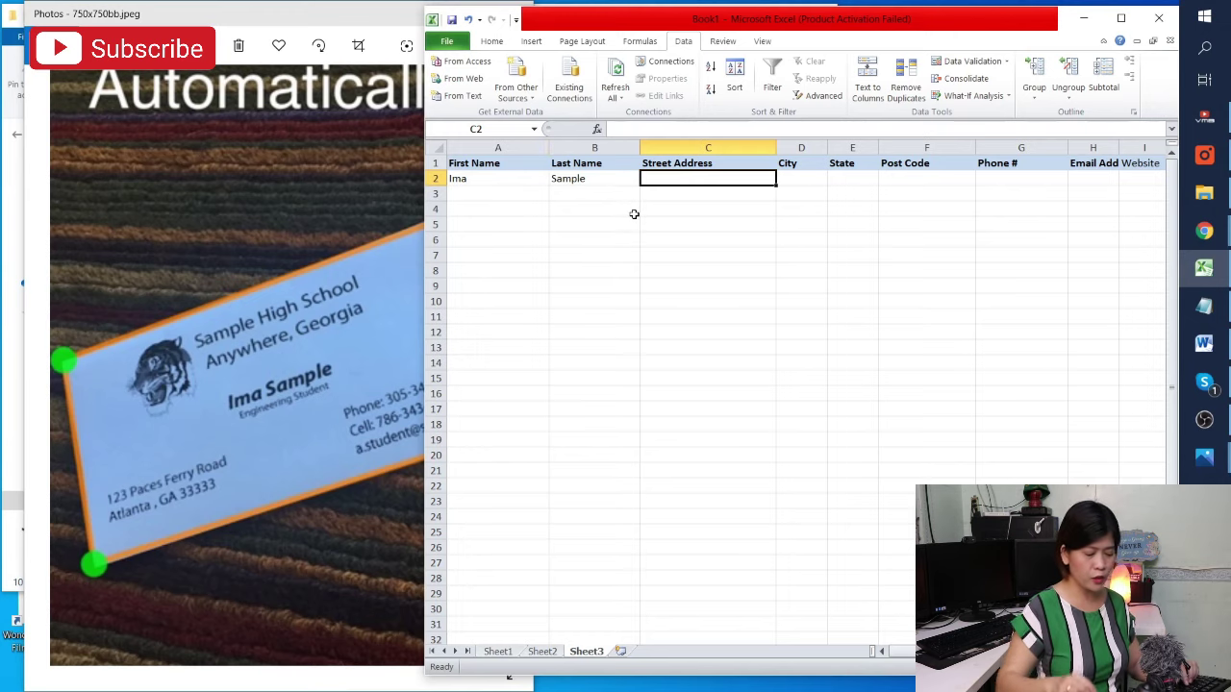
pyautogui.write('123')
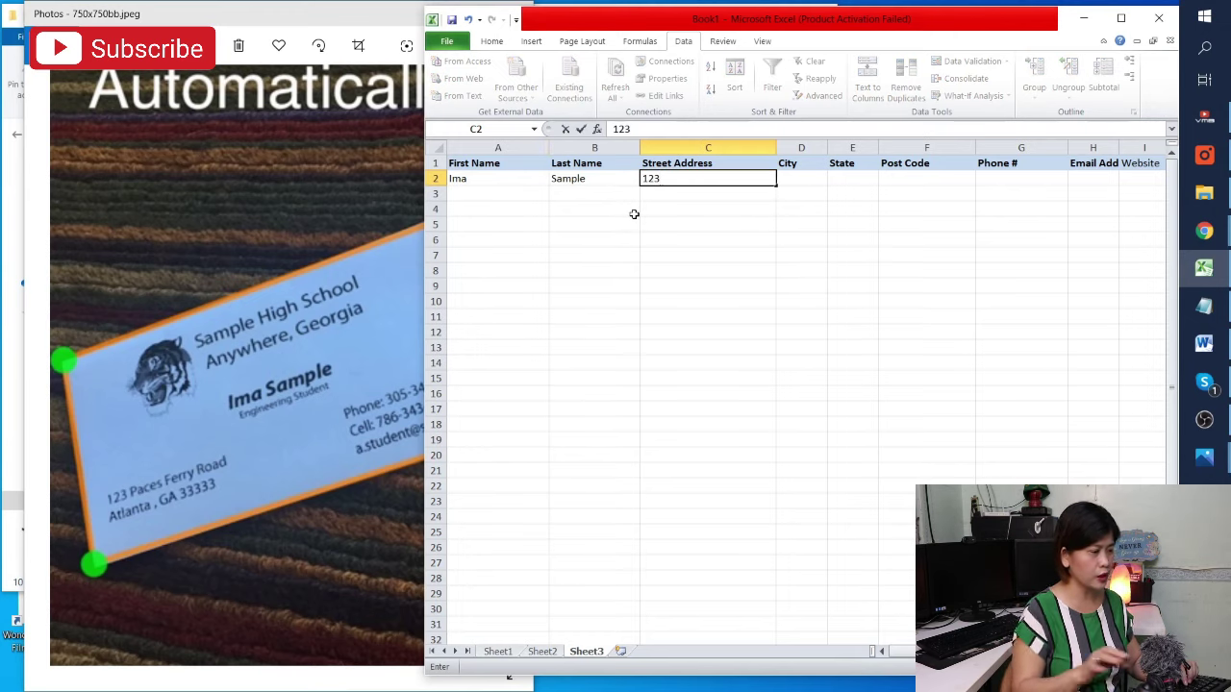
pyautogui.write(' Paces ')
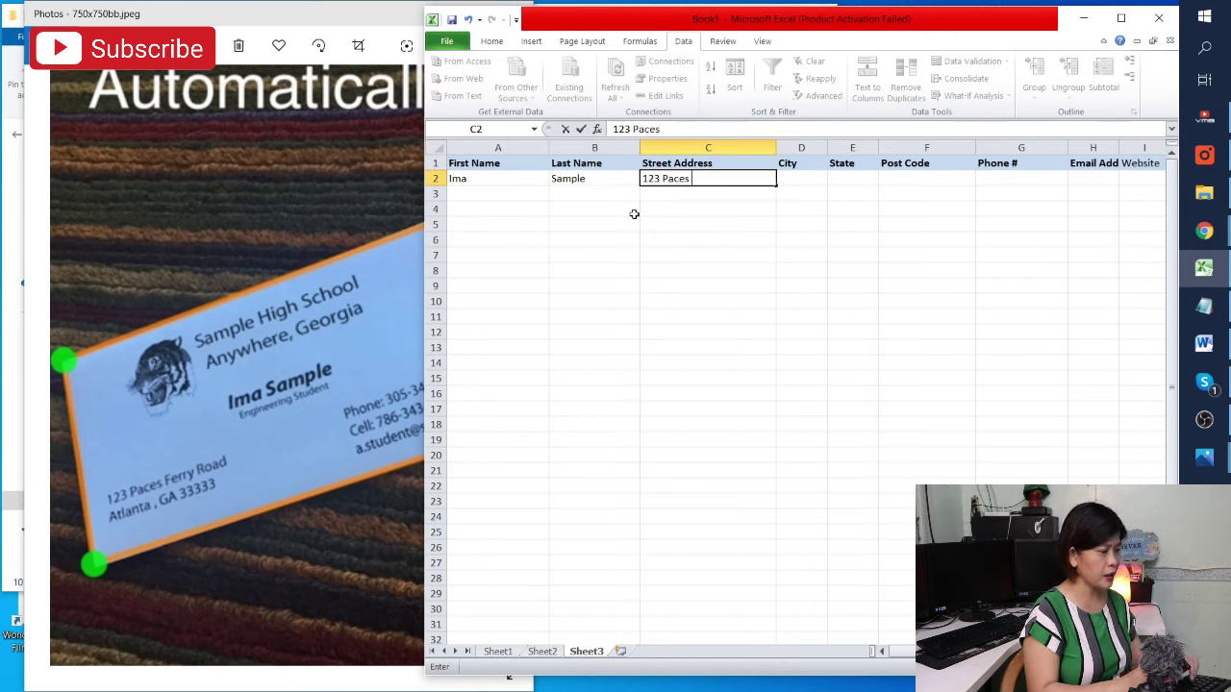
pyautogui.write('Ferry Road')
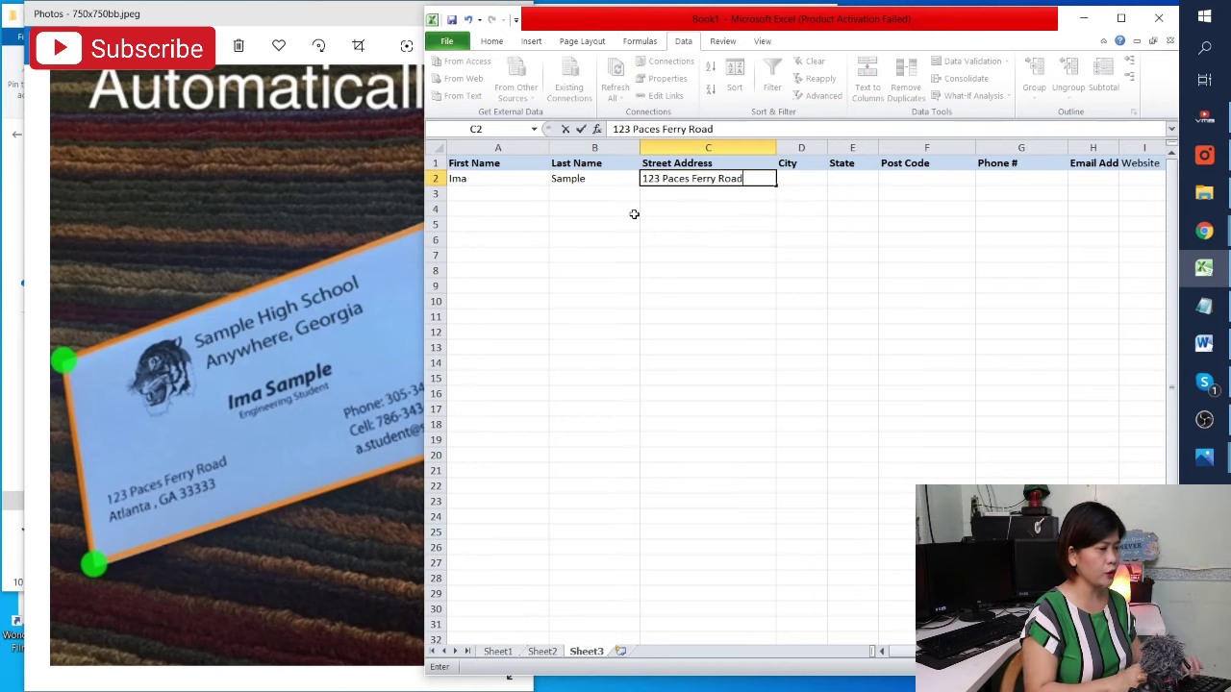
pyautogui.press('Tab')
pyautogui.write('At')
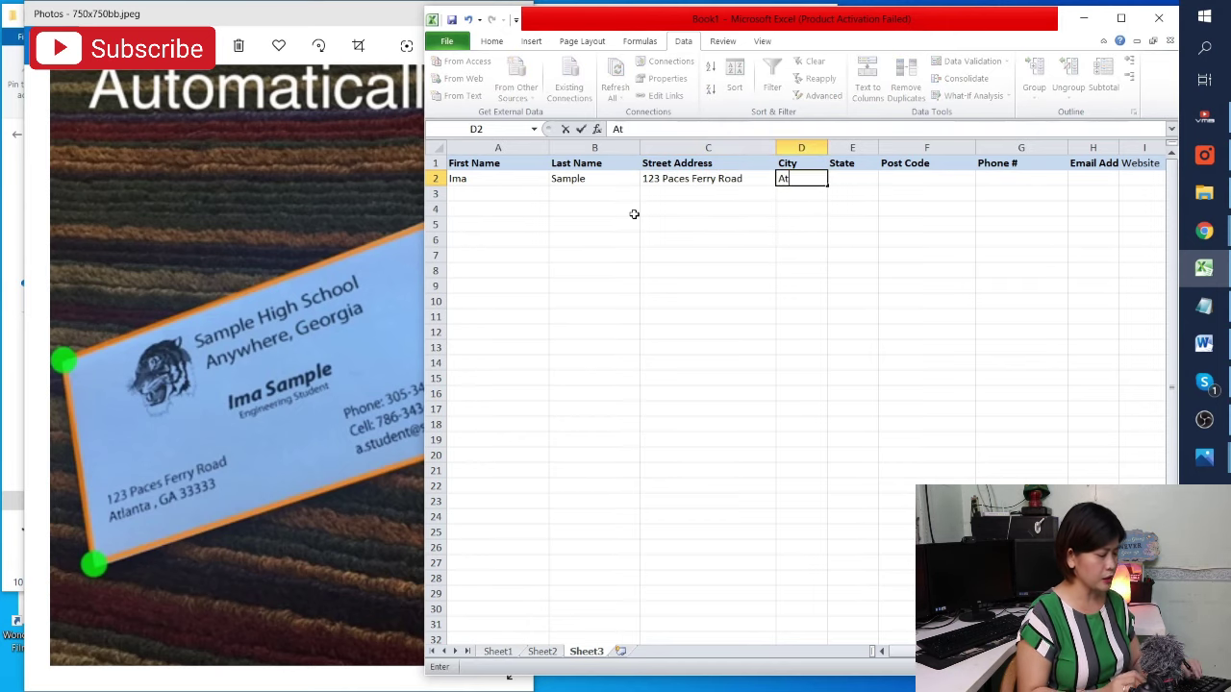
pyautogui.write('lanta')
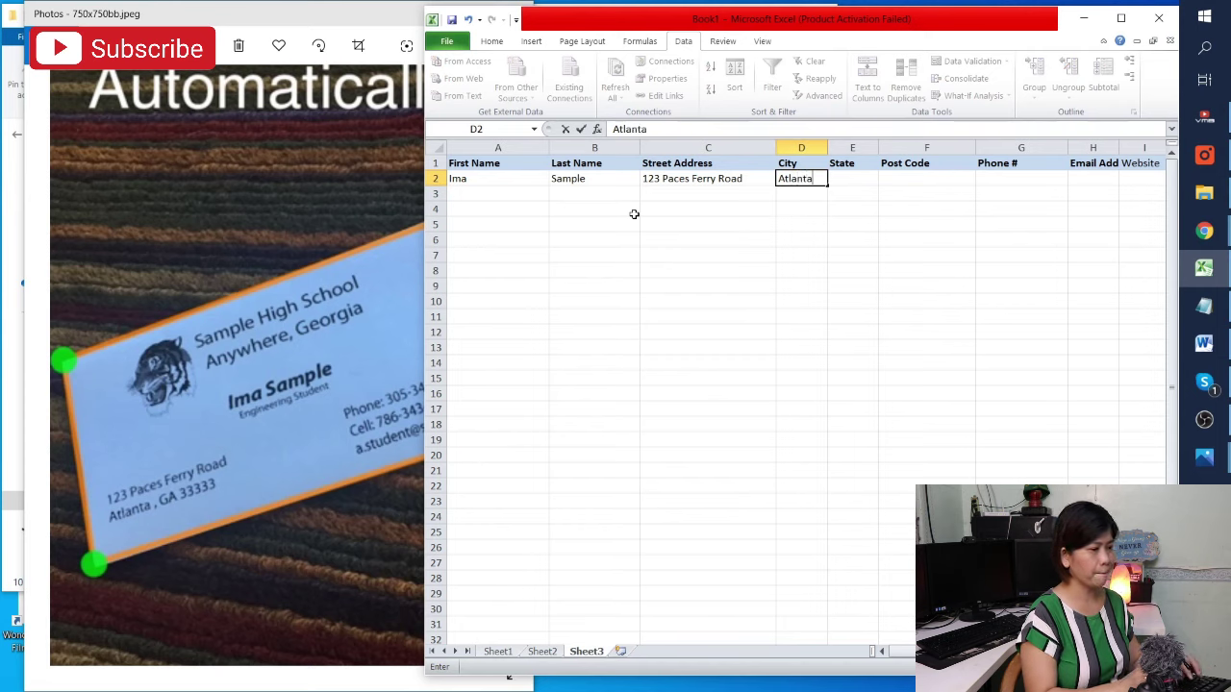
pyautogui.press('Tab')
pyautogui.write('GA')
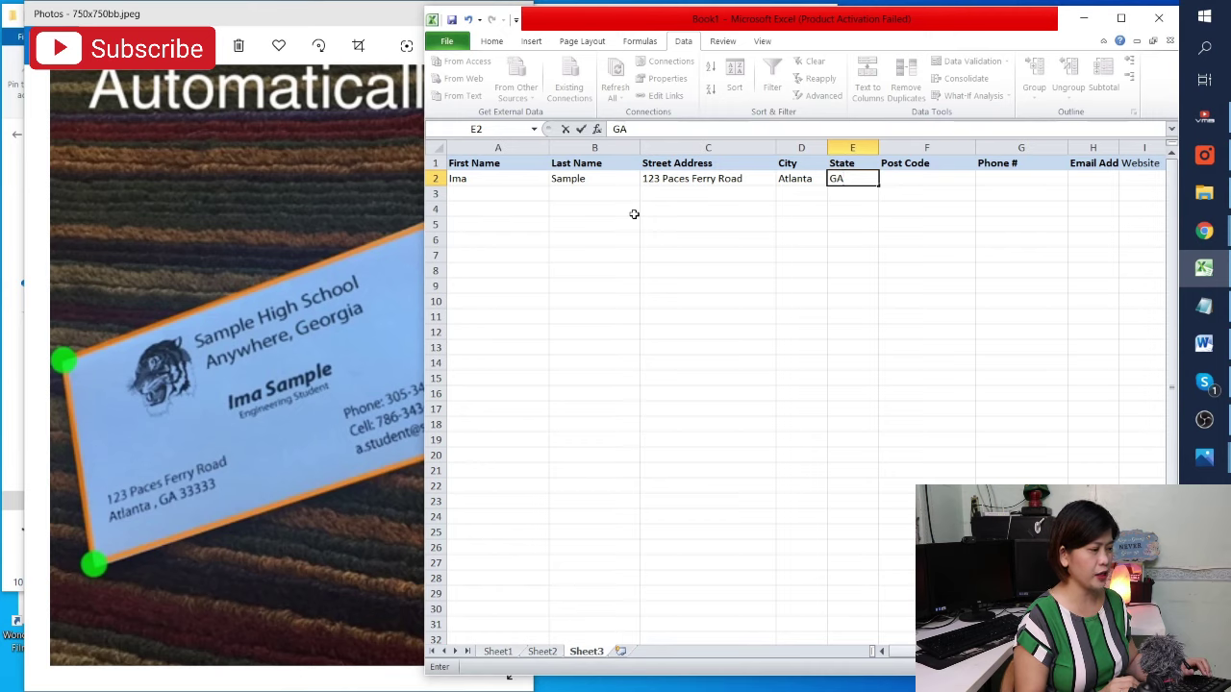
pyautogui.press('Tab')
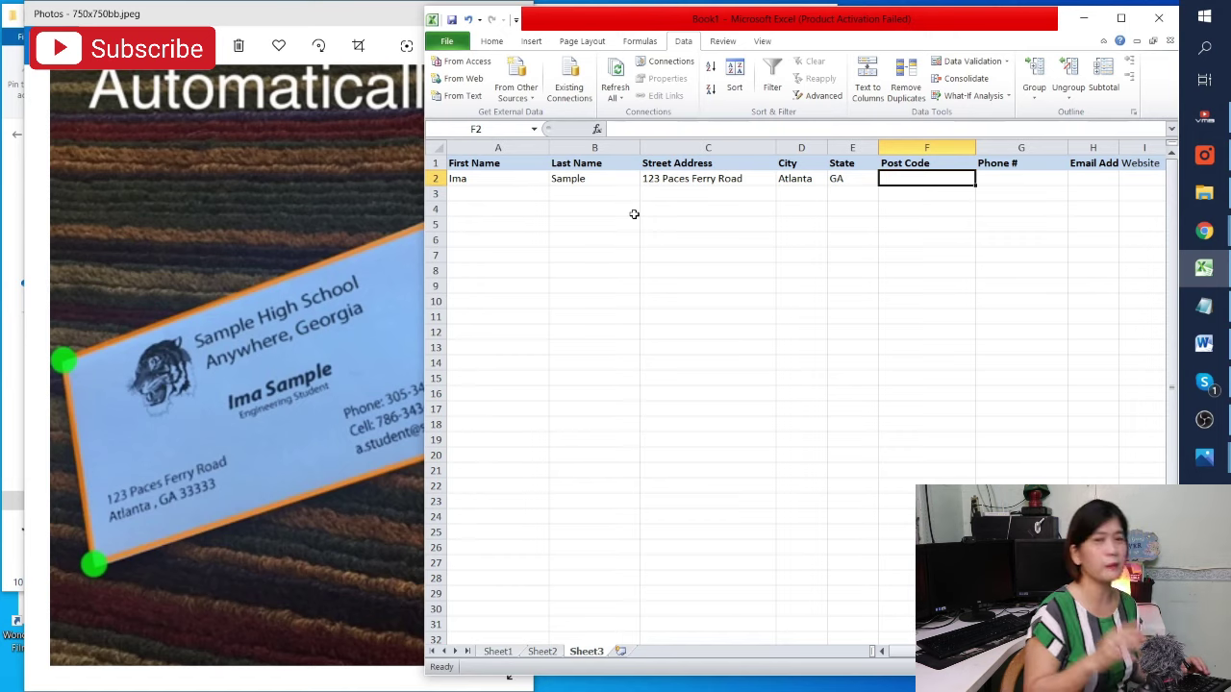
pyautogui.write('33')
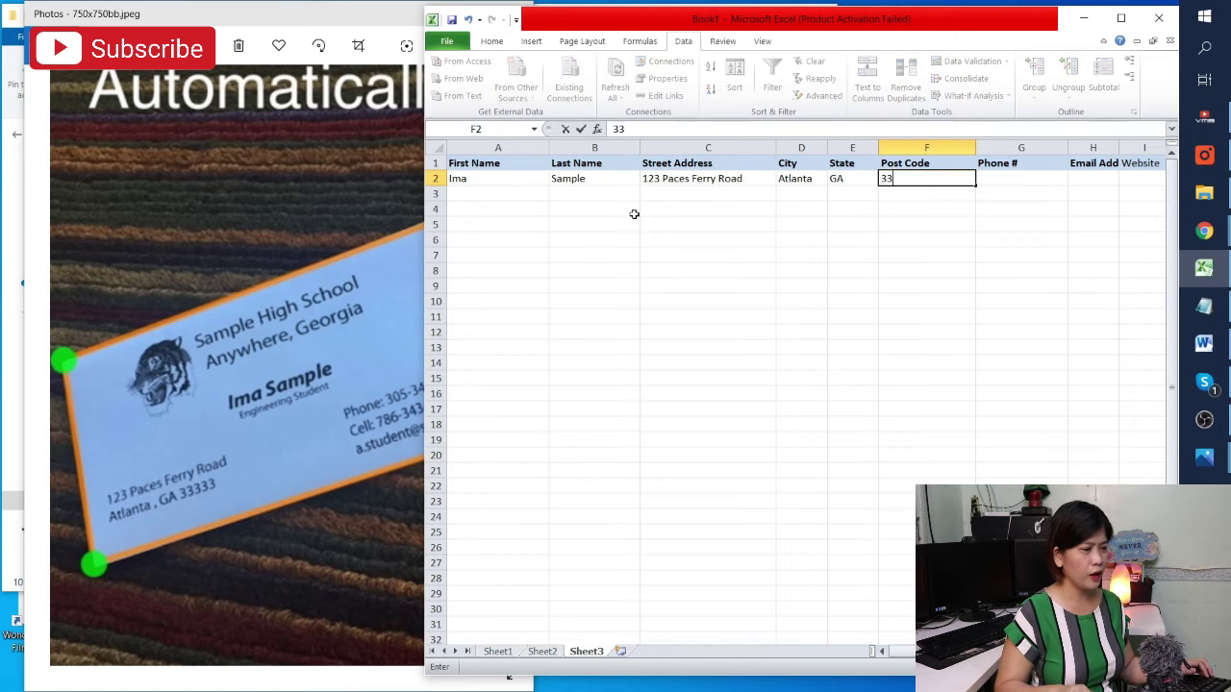
pyautogui.write('333')
pyautogui.press('Tab')
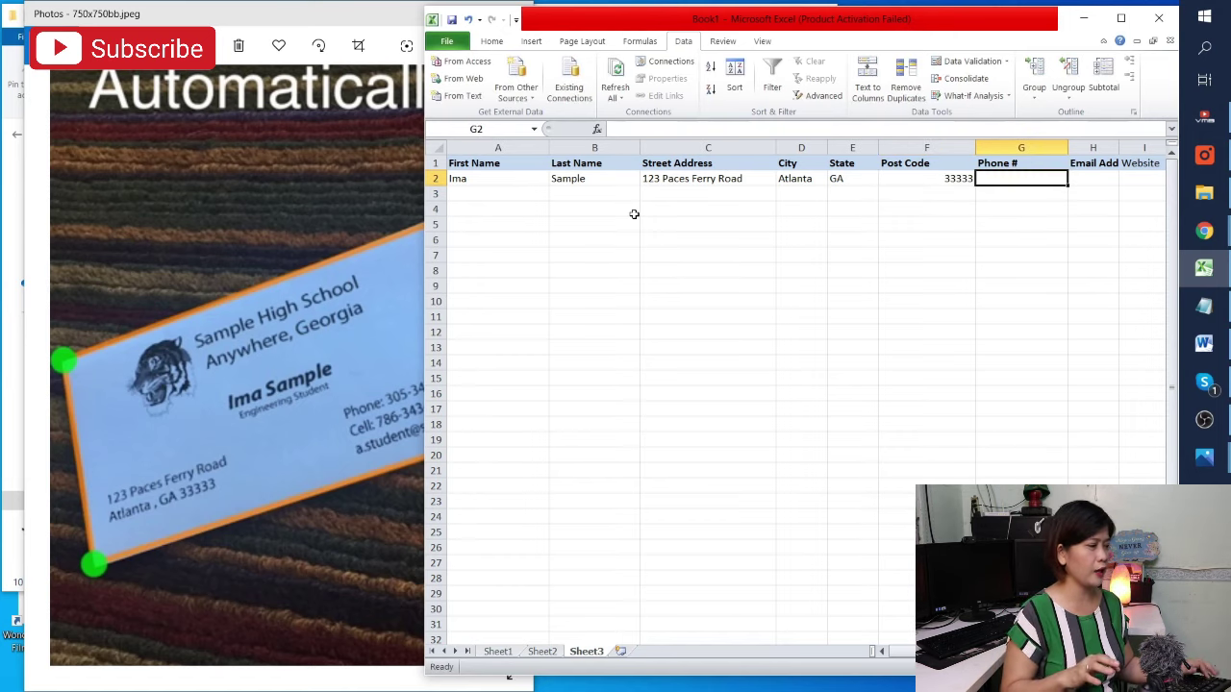
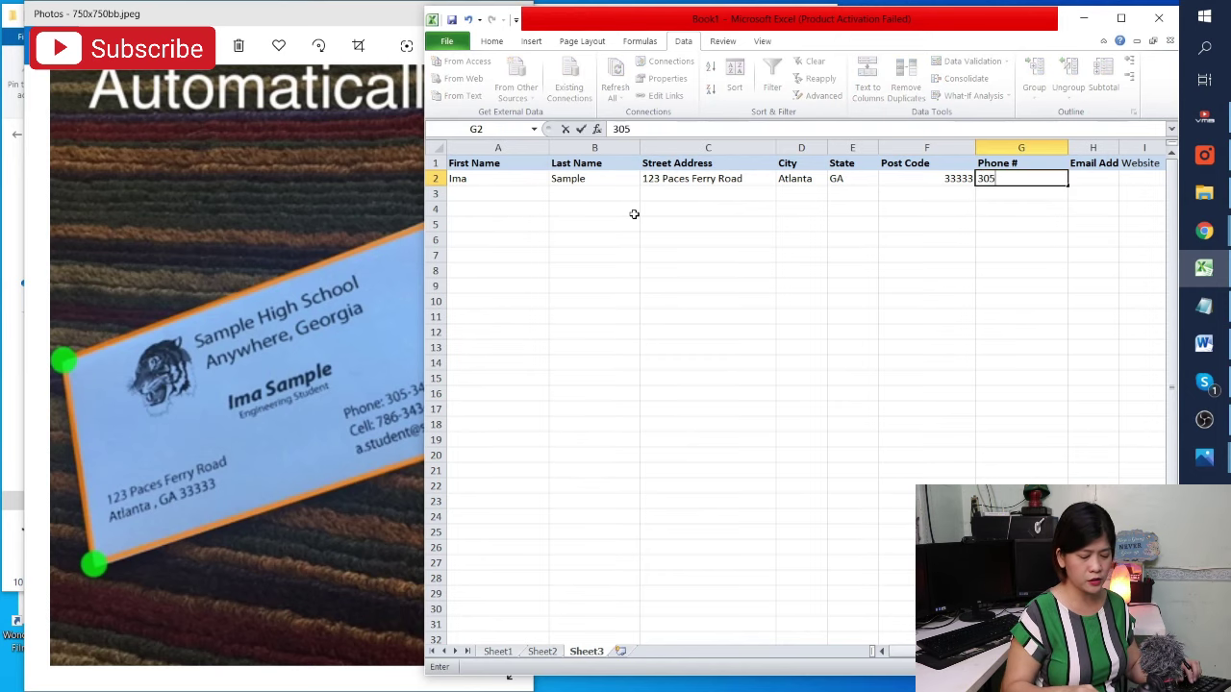
# Complete the contact's phone number in G2 and type their e-mail address in H2
pyautogui.moveTo(275, 22); pyautogui.dragTo(272, 112)
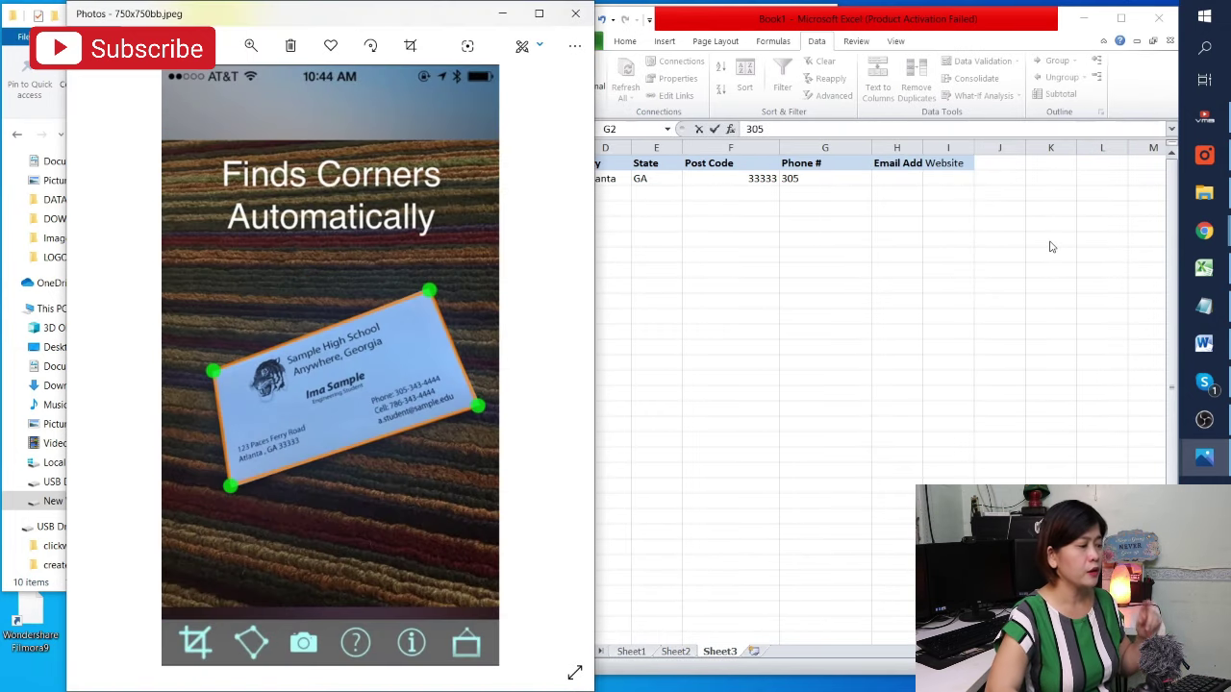
pyautogui.doubleClick(819, 179)
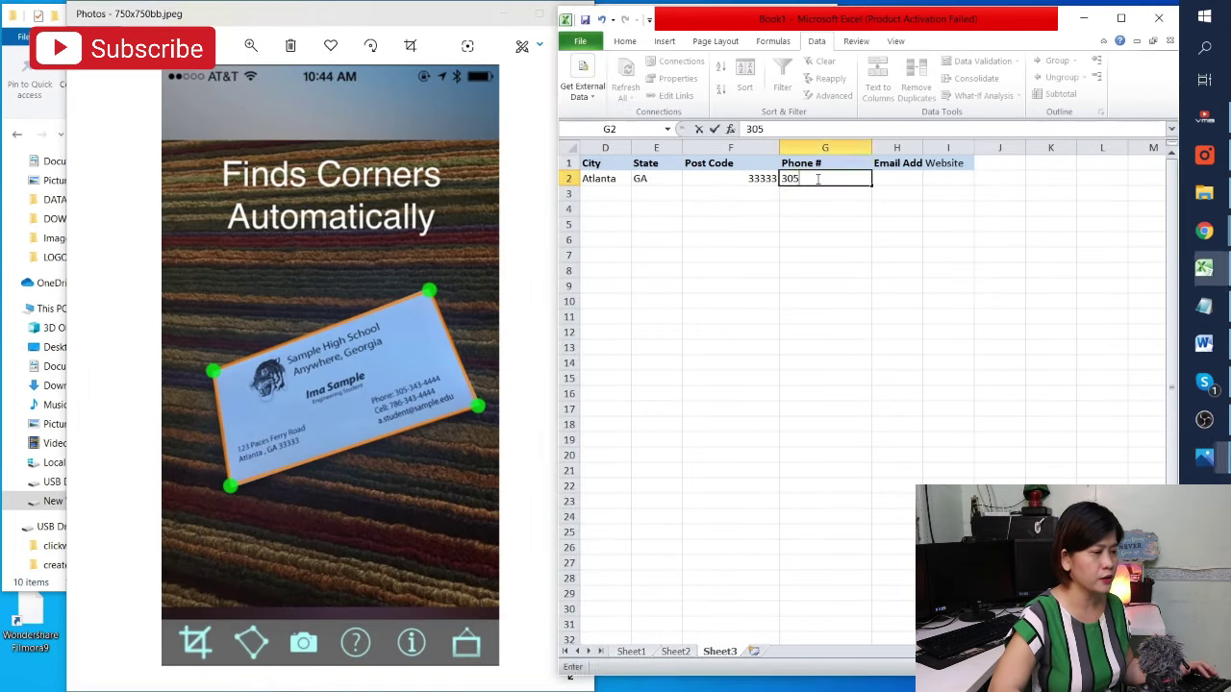
pyautogui.click(819, 179)
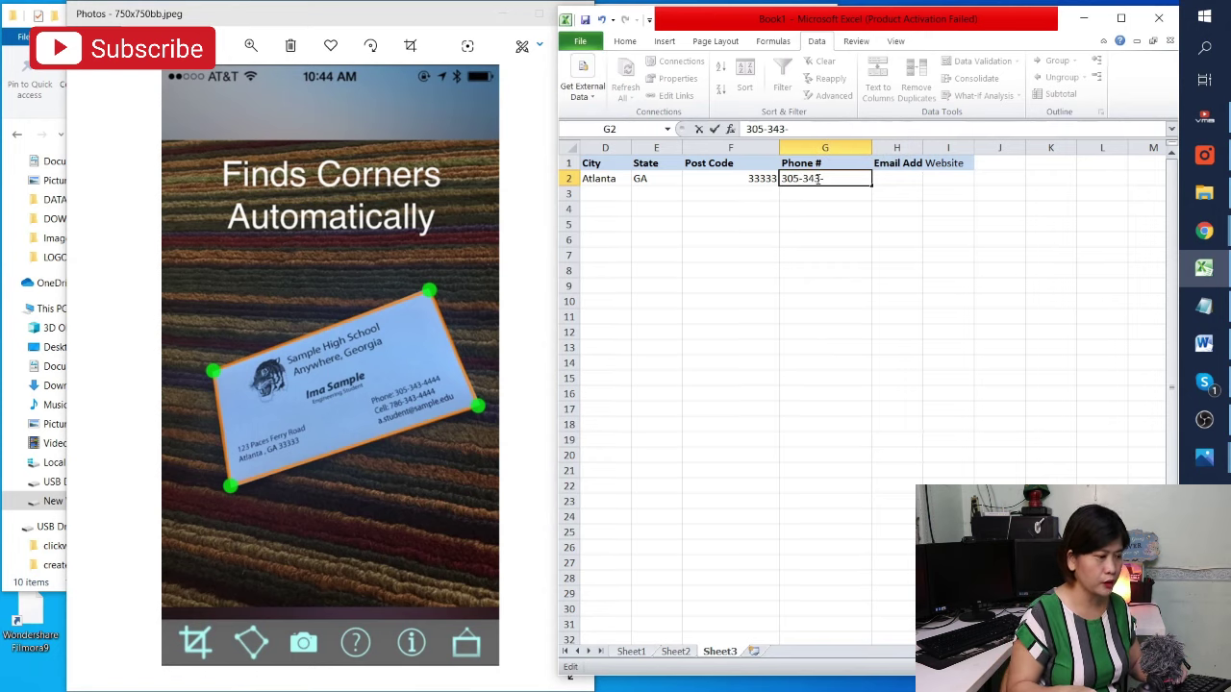
pyautogui.press('Tab')
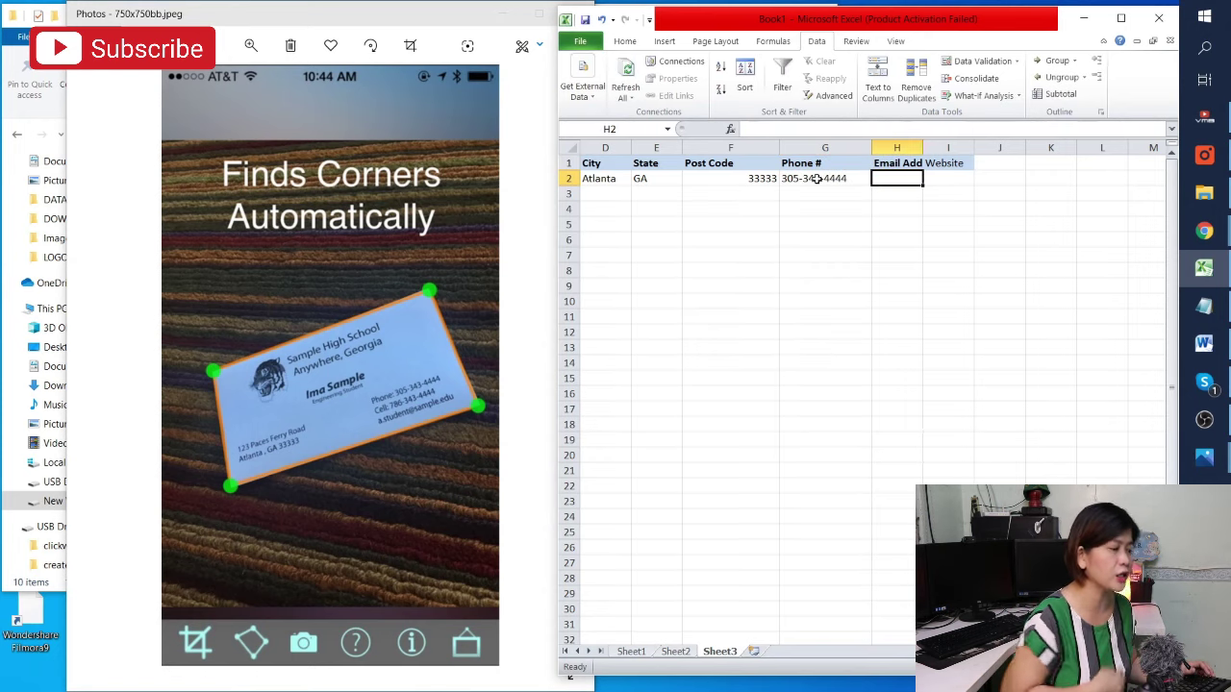
pyautogui.write('a.')
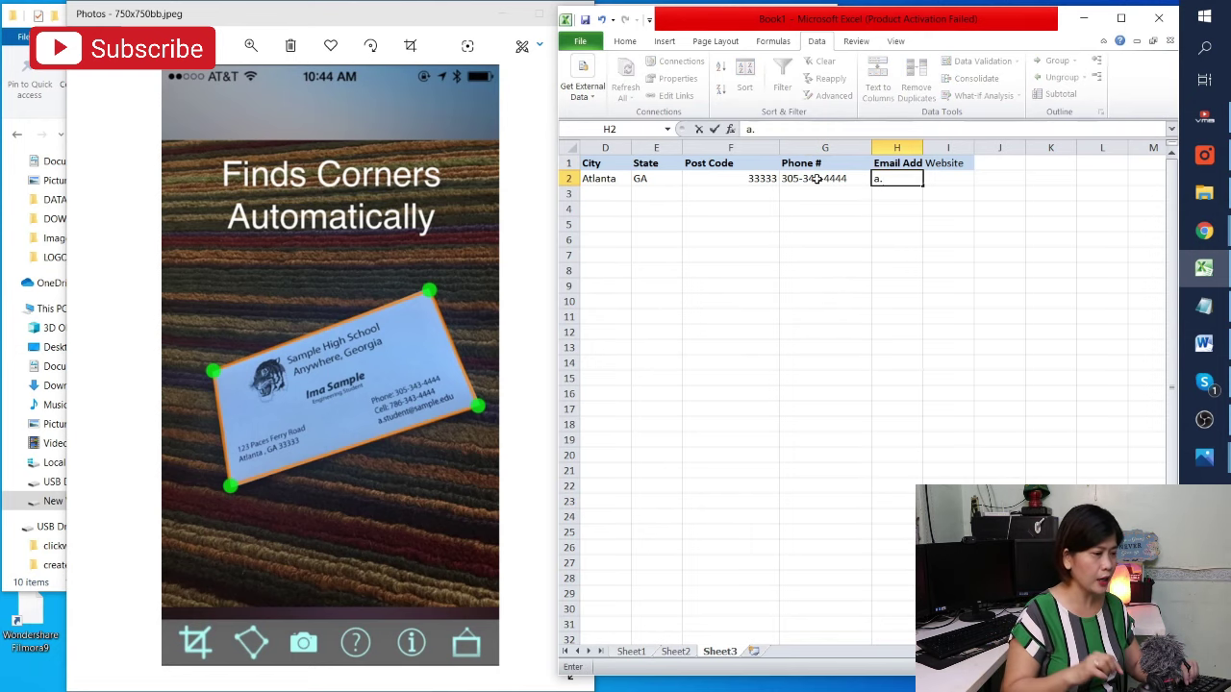
pyautogui.write('student')
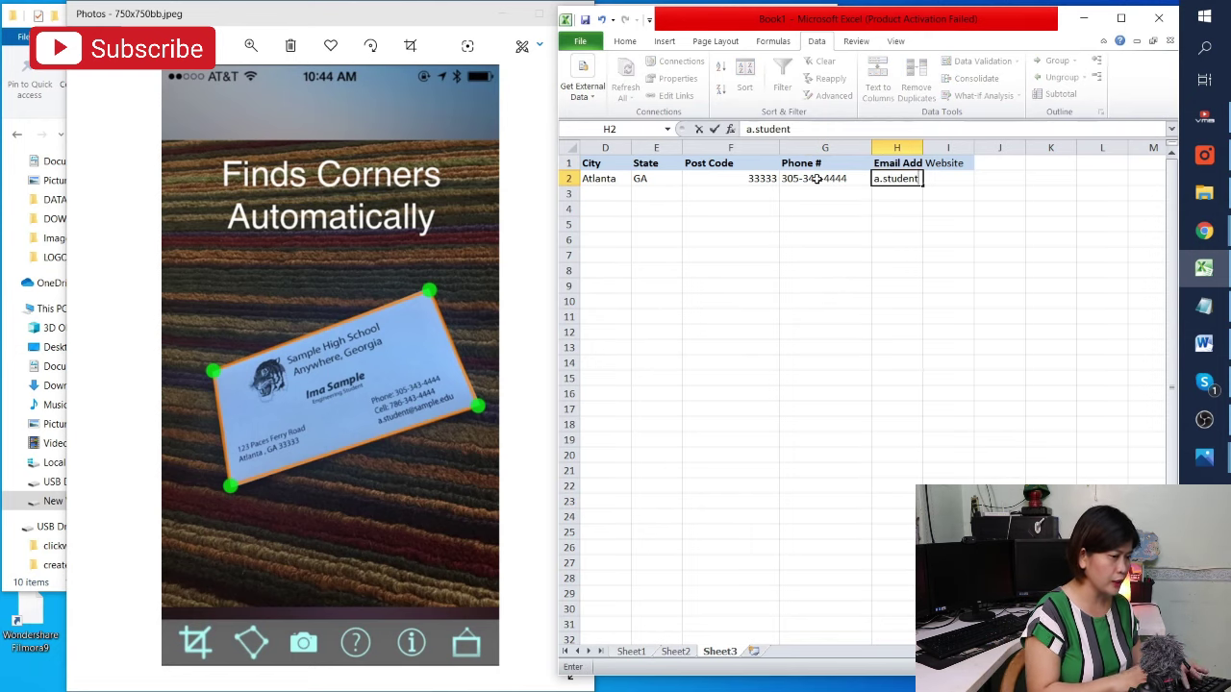
pyautogui.write('@sample.edu')
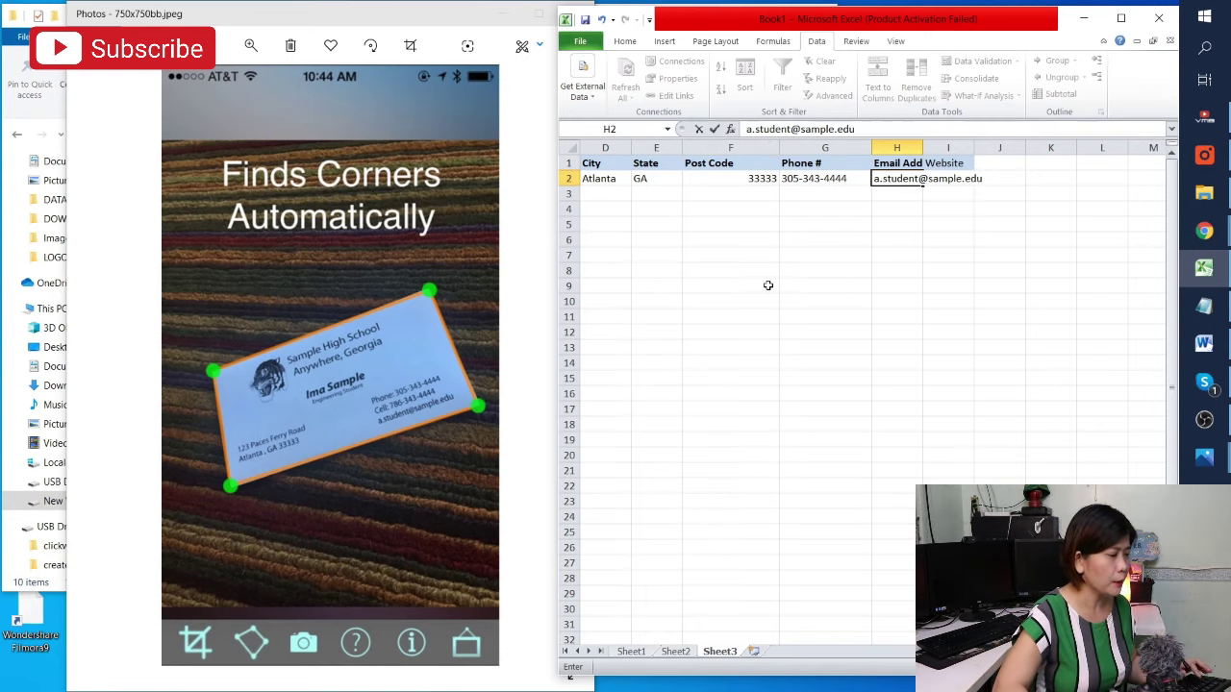
# Commit the e-mail address and insert an empty column H before Email Address
pyautogui.click(952, 271)
pyautogui.click(885, 146)
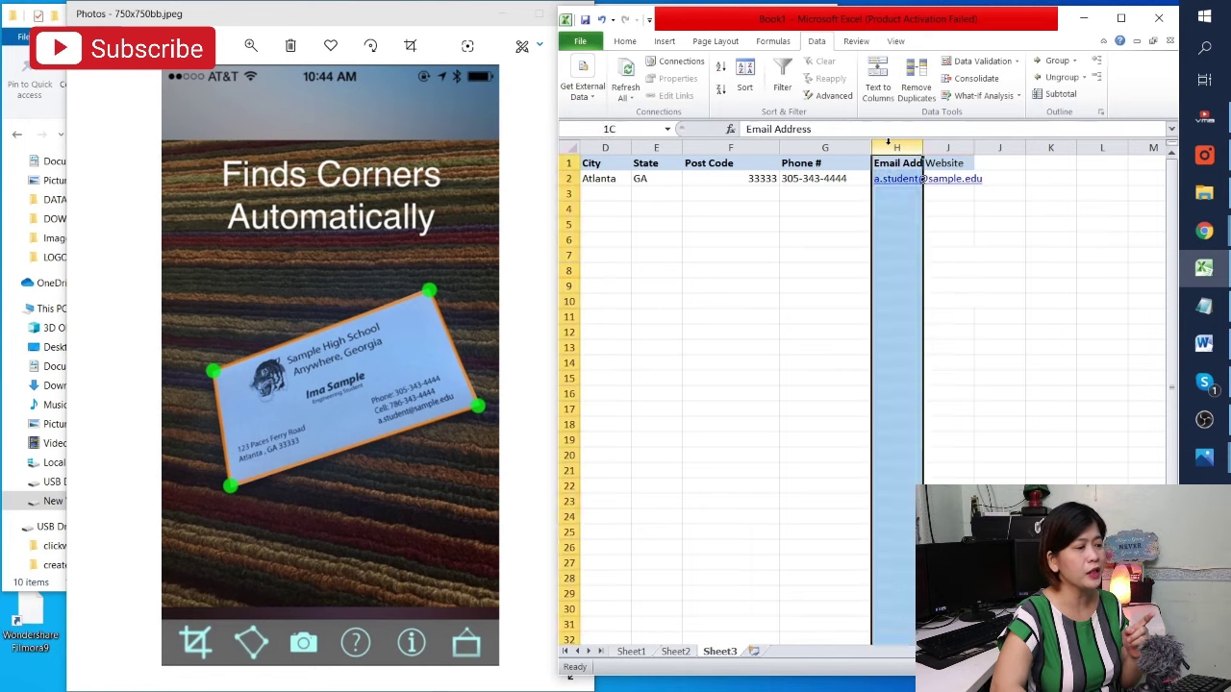
pyautogui.rightClick(886, 146)
pyautogui.click(938, 248)
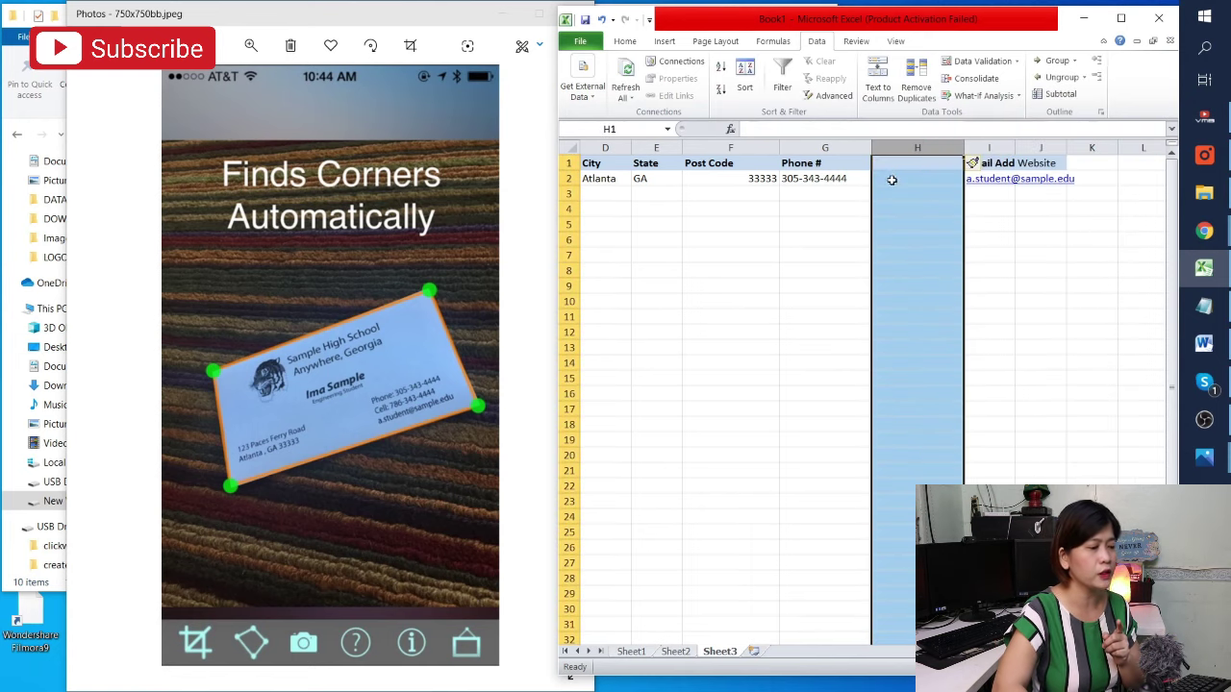
# Enter the heading 'Cellphone' in cell H1
pyautogui.click(885, 164)
pyautogui.write('Cellpp')
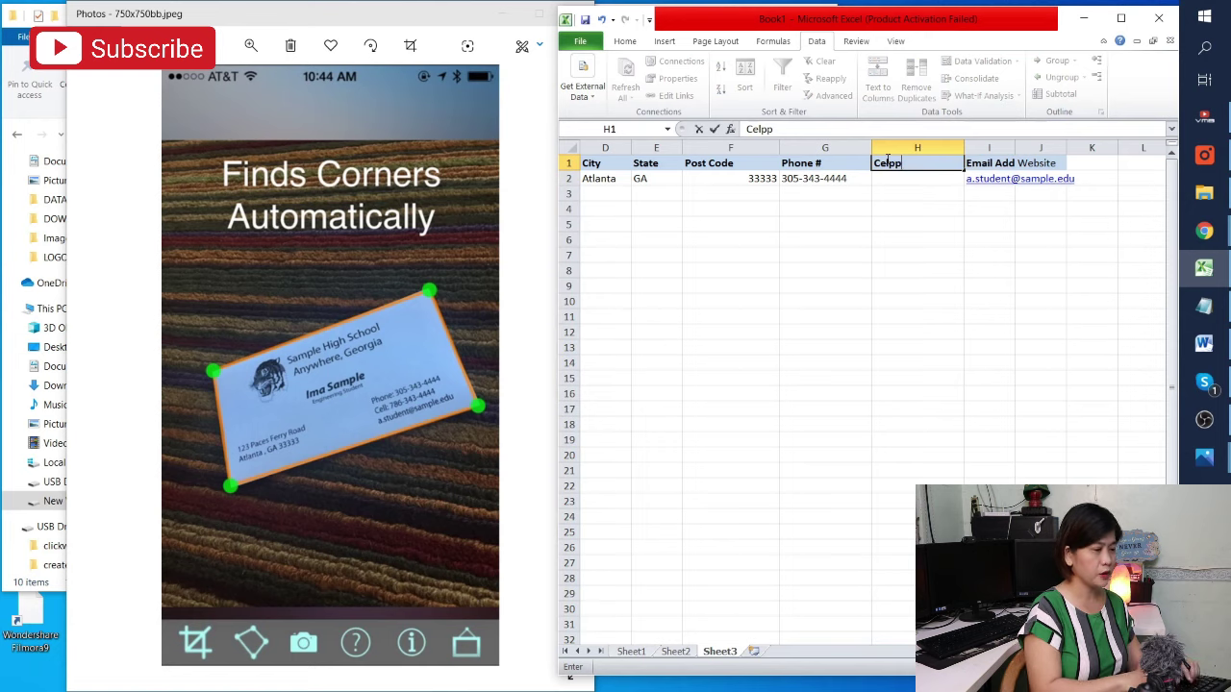
pyautogui.press('BackSpace')
pyautogui.write('phone')
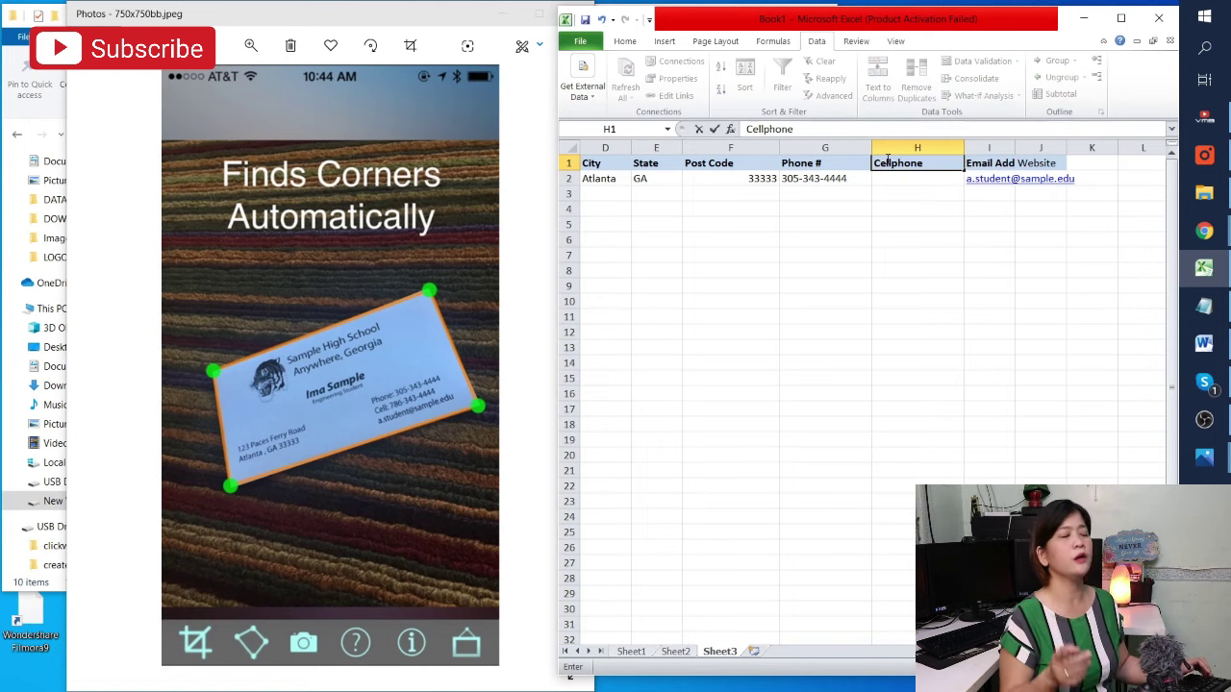
pyautogui.press('Return')
pyautogui.press('Right')
pyautogui.press('Left')
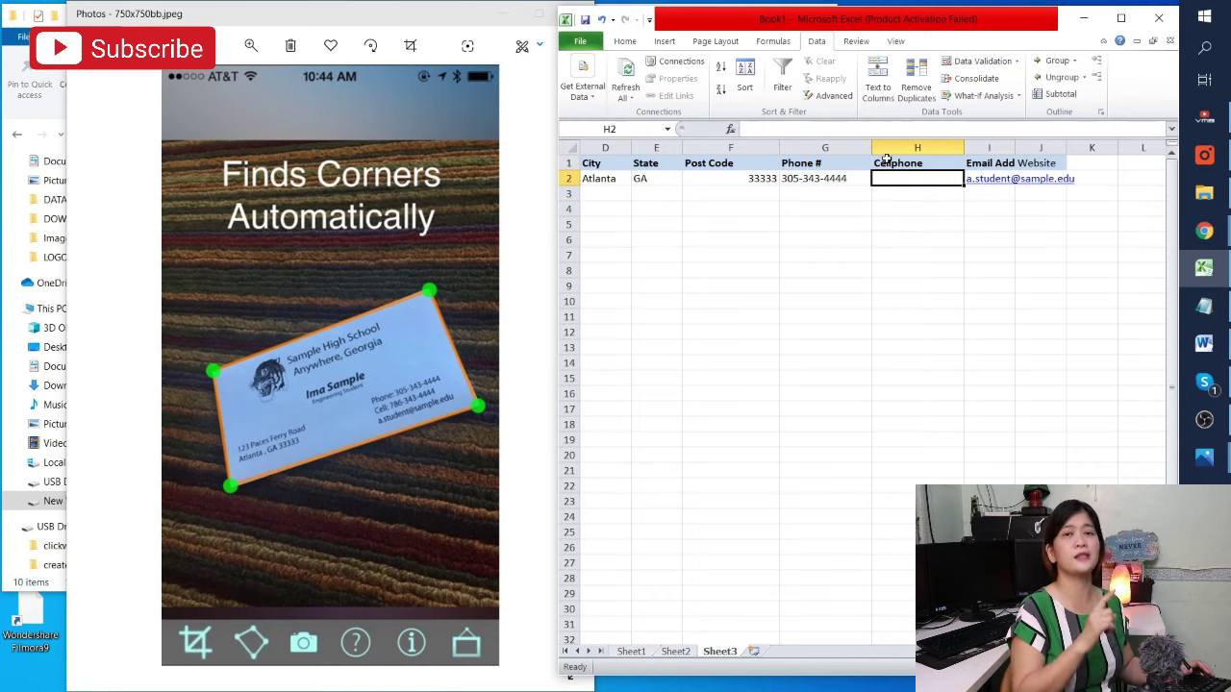
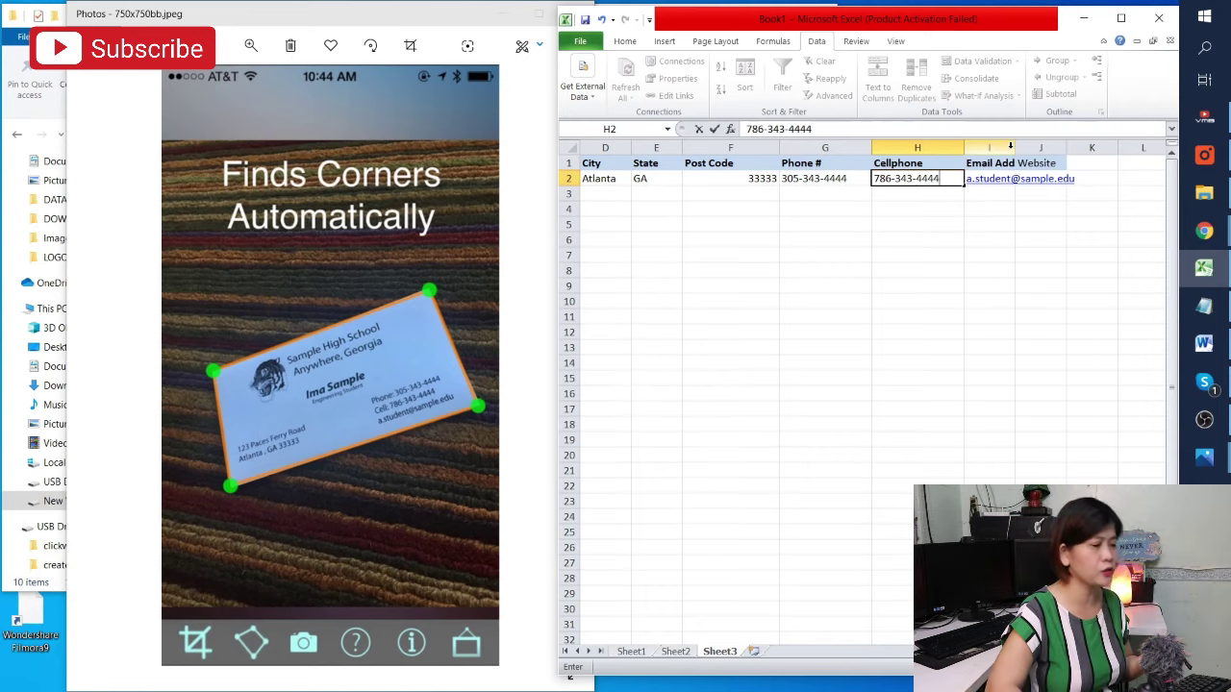
# Enter the contact's cellphone number in H2 and widen the Email Address column
pyautogui.click(1091, 240)
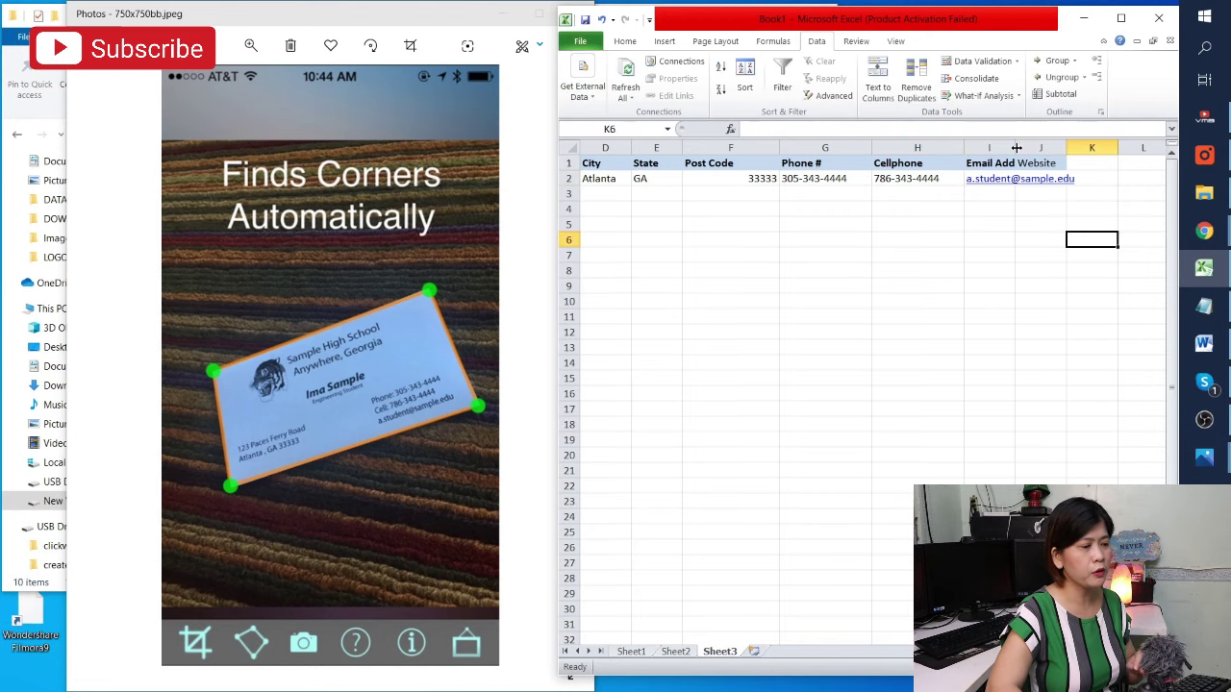
pyautogui.moveTo(1015, 146); pyautogui.dragTo(1094, 147)
# Put a dash in the Website cell J2 and check the row 2 entries
pyautogui.click(1106, 181)
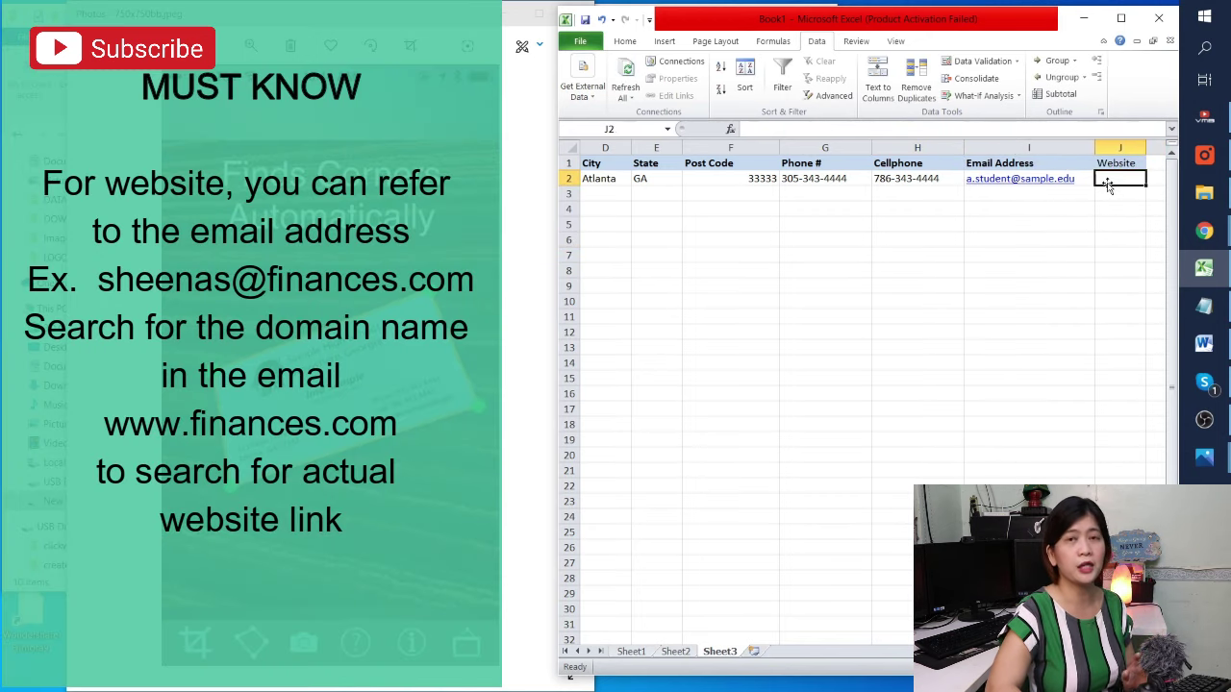
pyautogui.write('=')
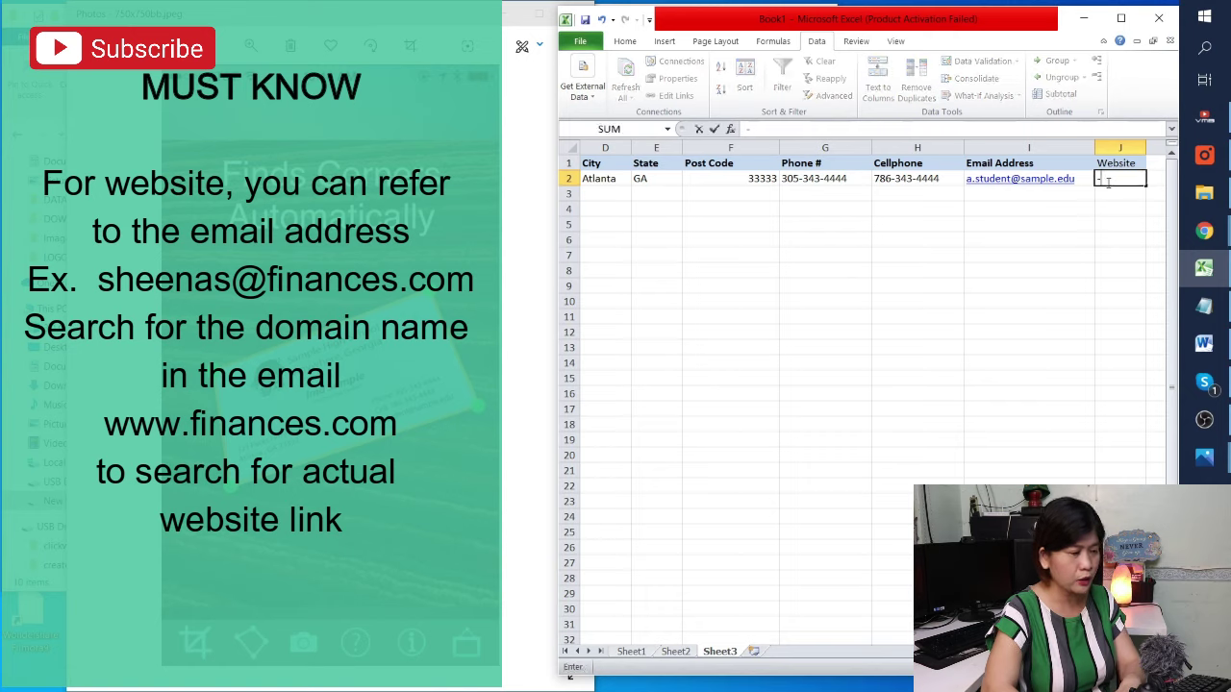
pyautogui.press('Return')
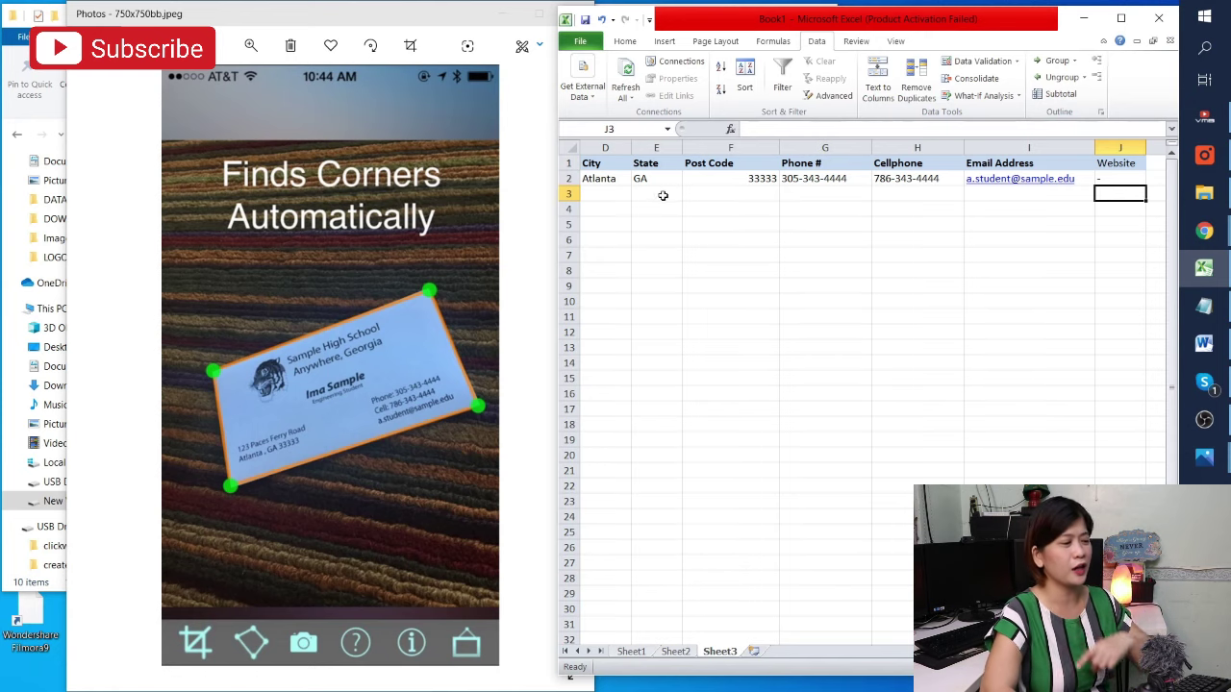
pyautogui.click(623, 180)
pyautogui.press('Right')
pyautogui.press('Right')
pyautogui.press('Right')
pyautogui.press('Right')
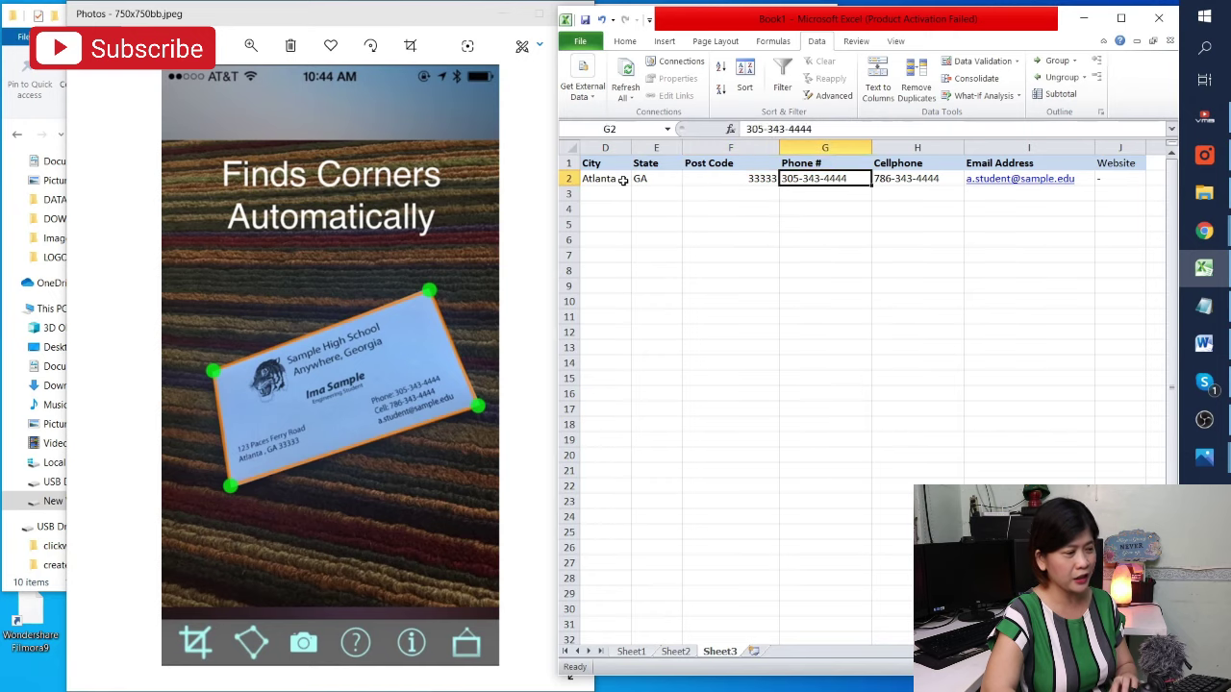
pyautogui.click(747, 286)
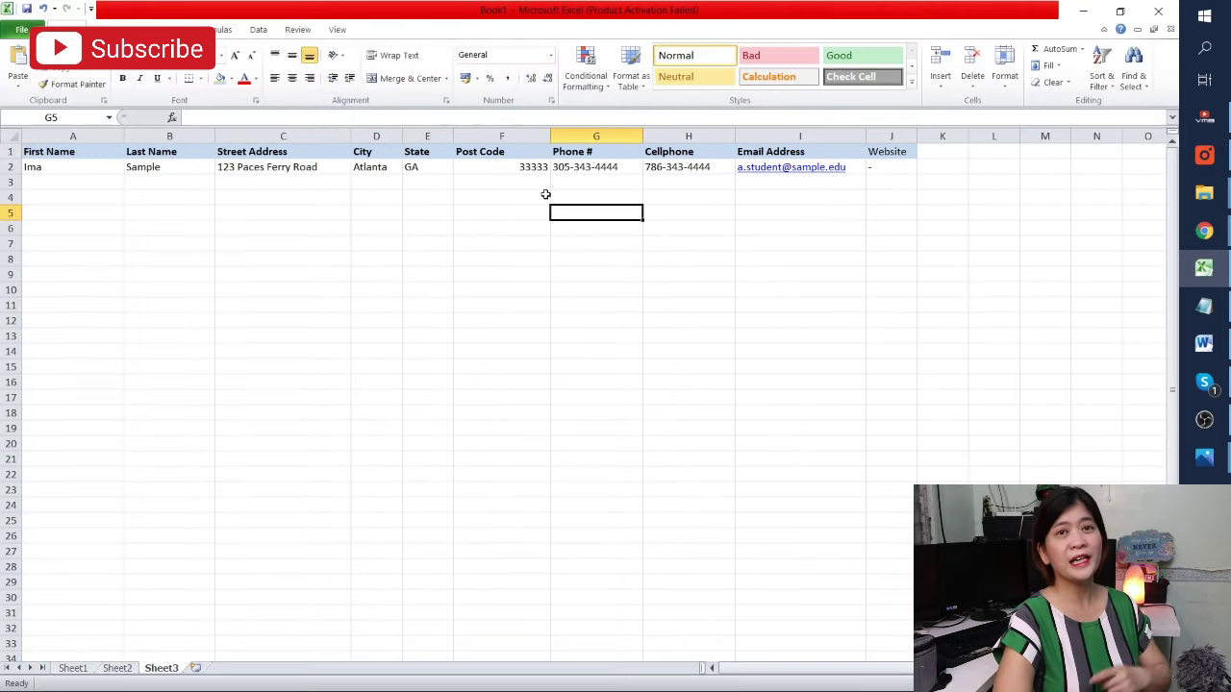
# In Options > Customize Ribbon, list Commands Not in the Ribbon and select Form...
pyautogui.click(20, 30)
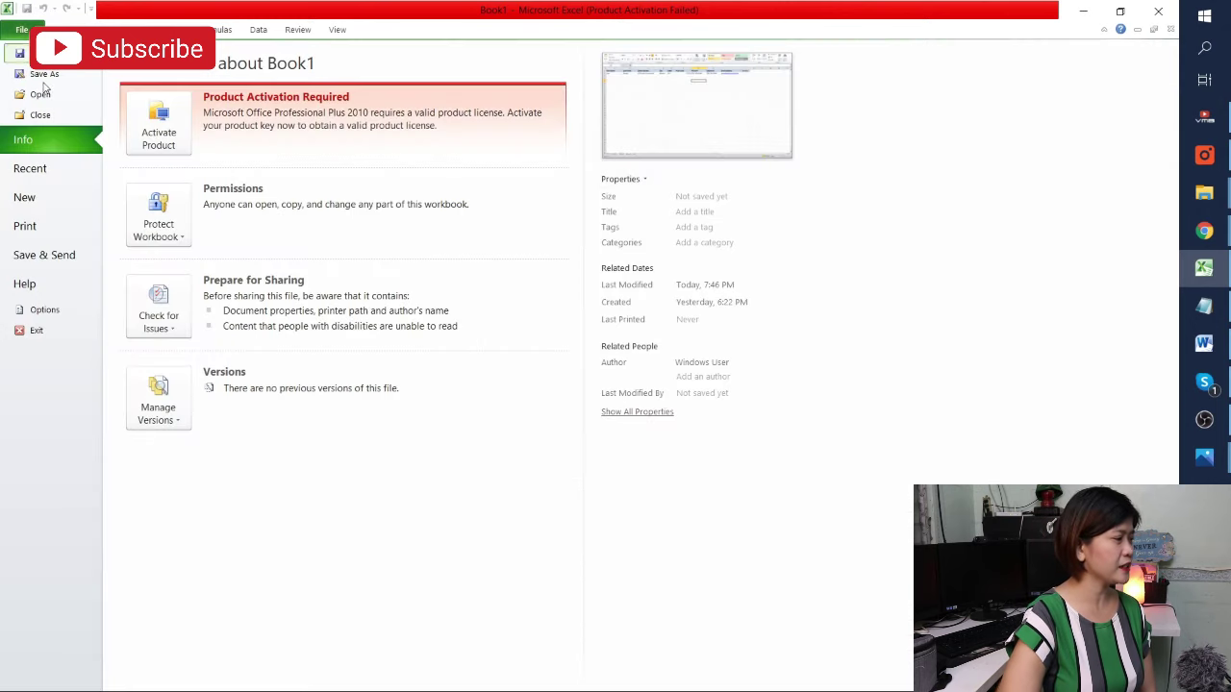
pyautogui.click(30, 312)
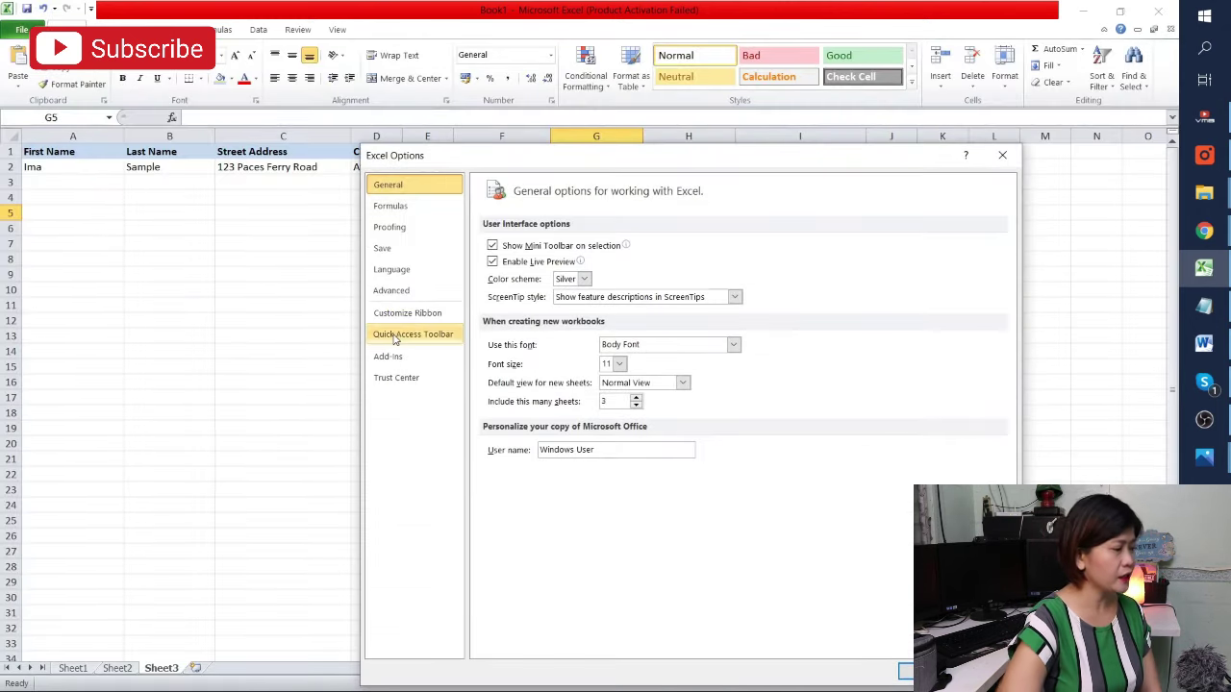
pyautogui.click(396, 314)
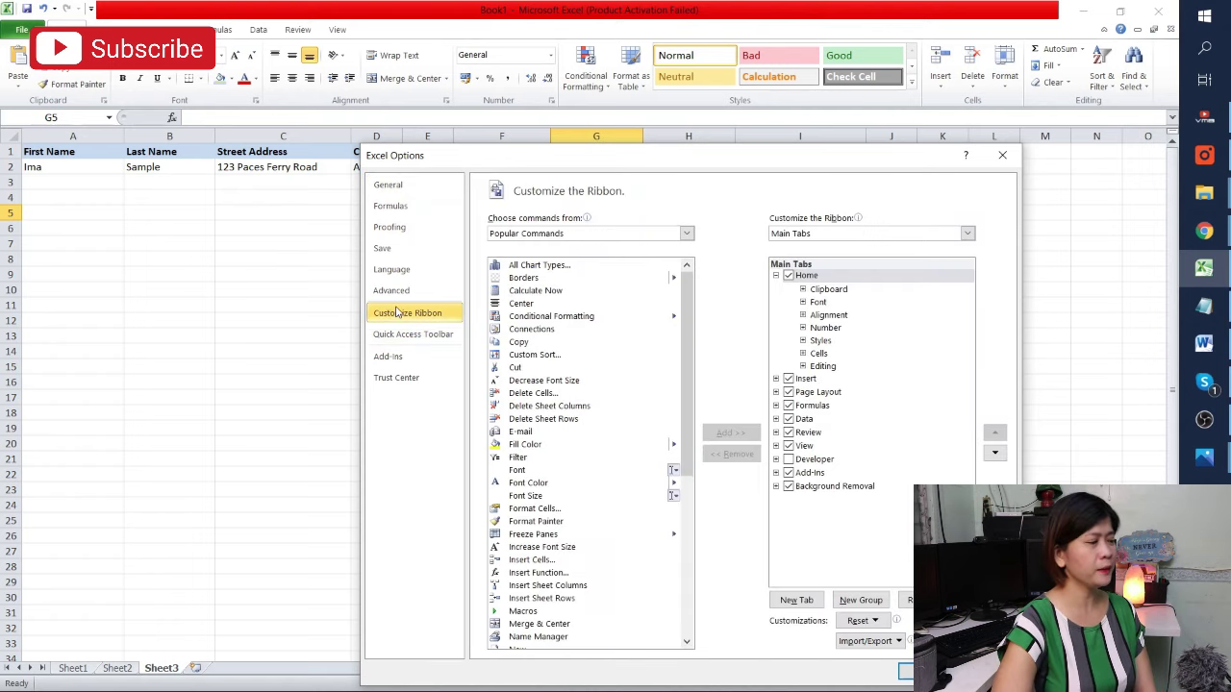
pyautogui.click(687, 236)
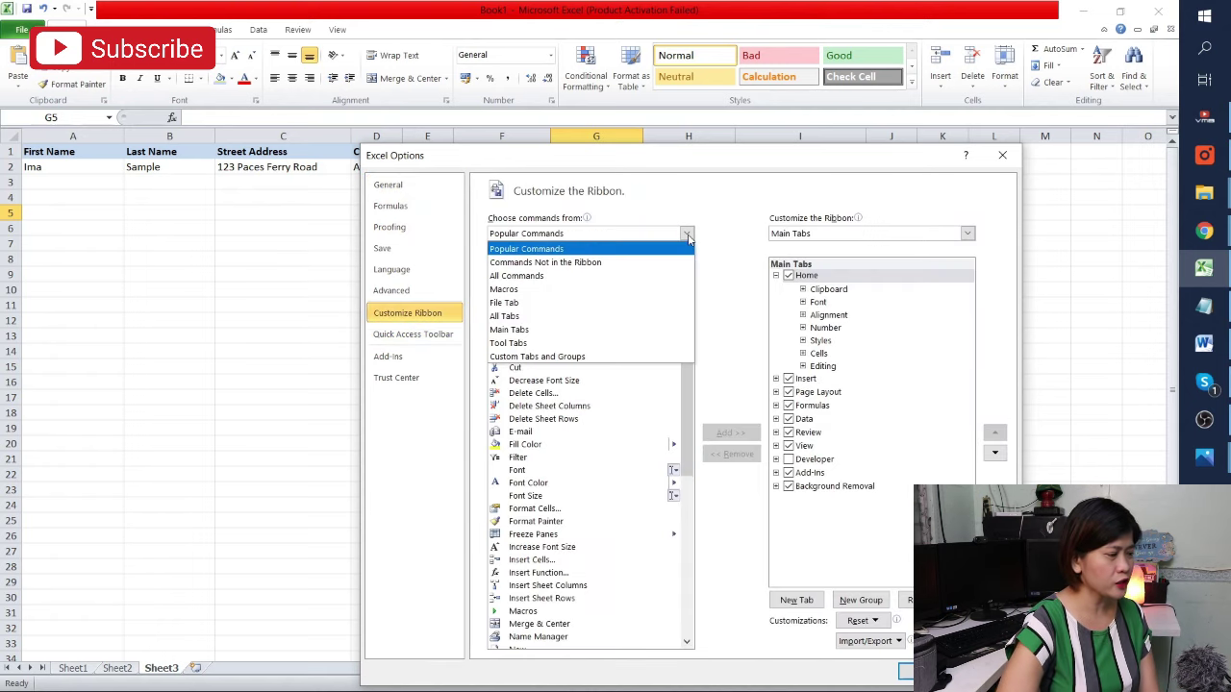
pyautogui.click(545, 261)
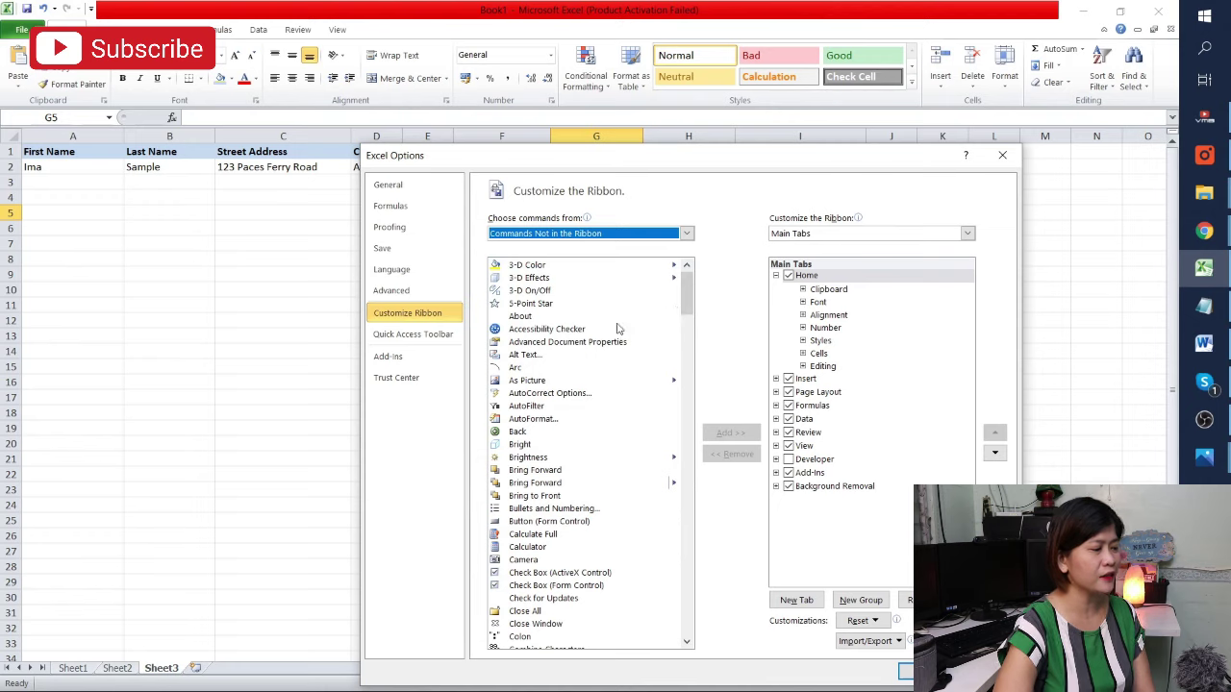
pyautogui.scroll(-10, 605, 354)
pyautogui.scroll(-15, 606, 359)
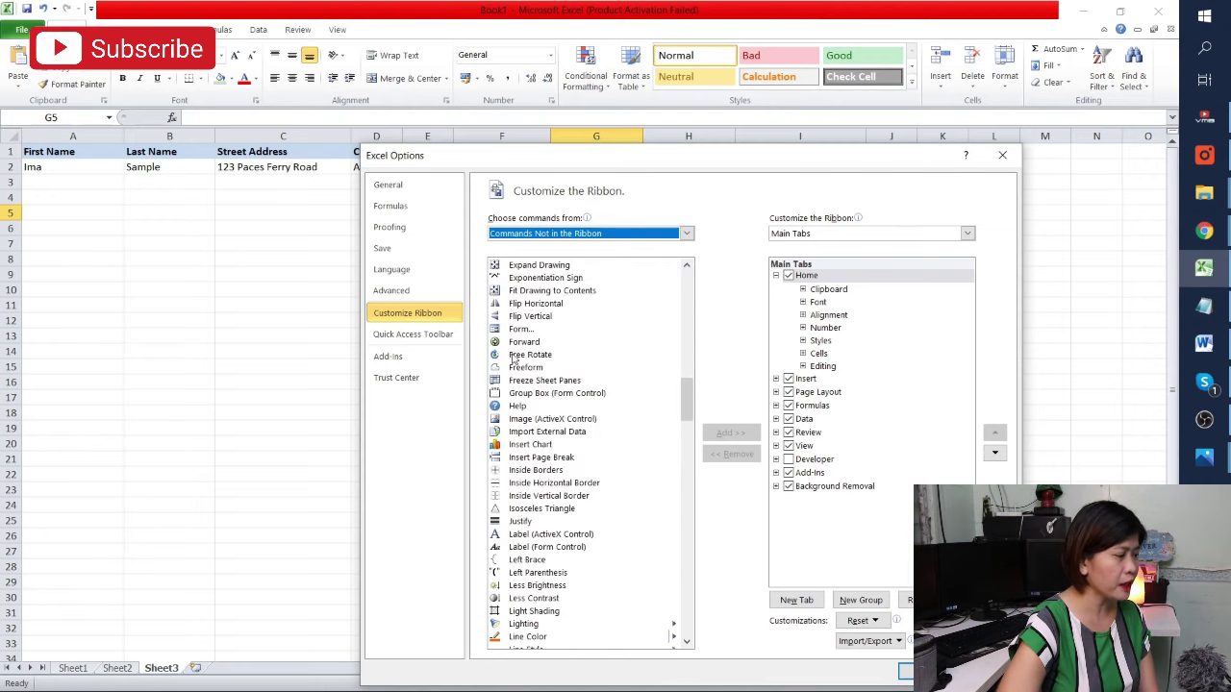
pyautogui.click(520, 331)
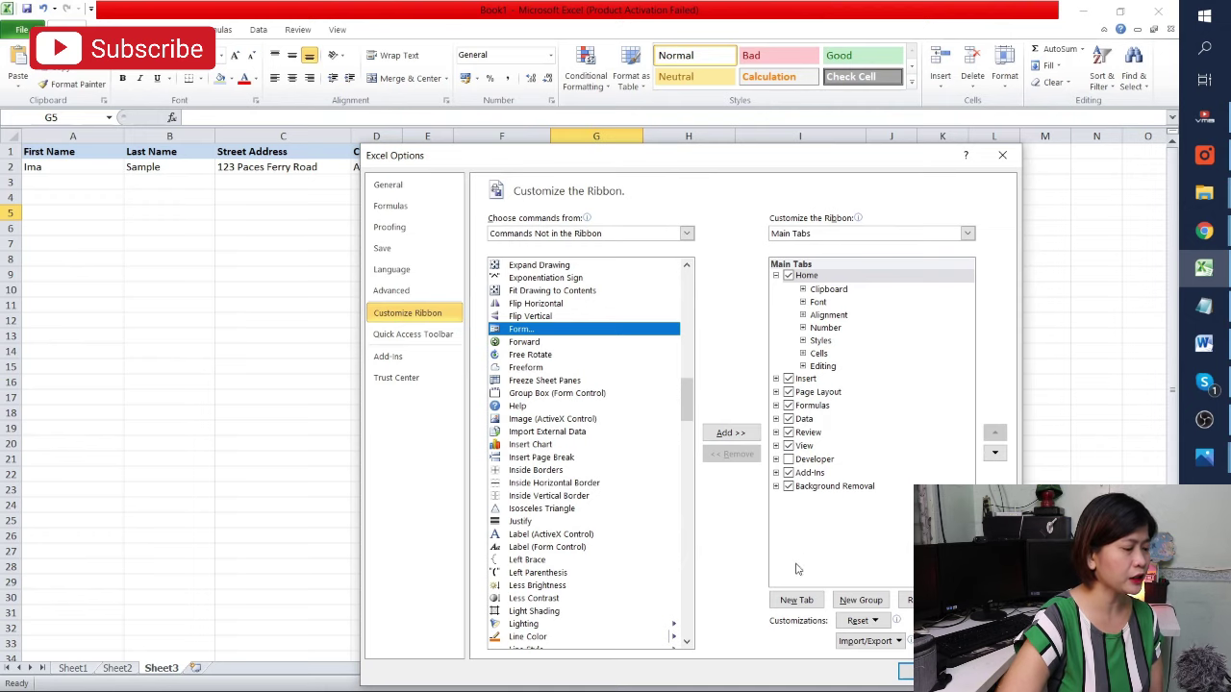
# Add a new custom ribbon tab and rename it 'Data Entry'
pyautogui.click(798, 600)
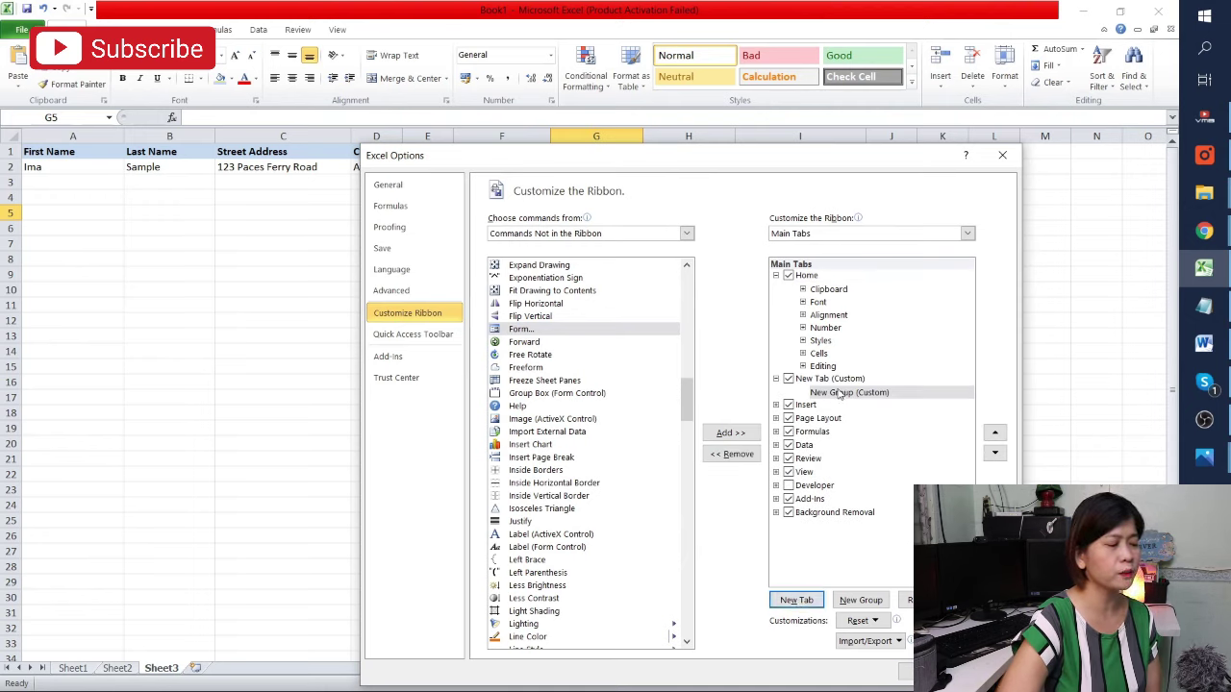
pyautogui.click(840, 393)
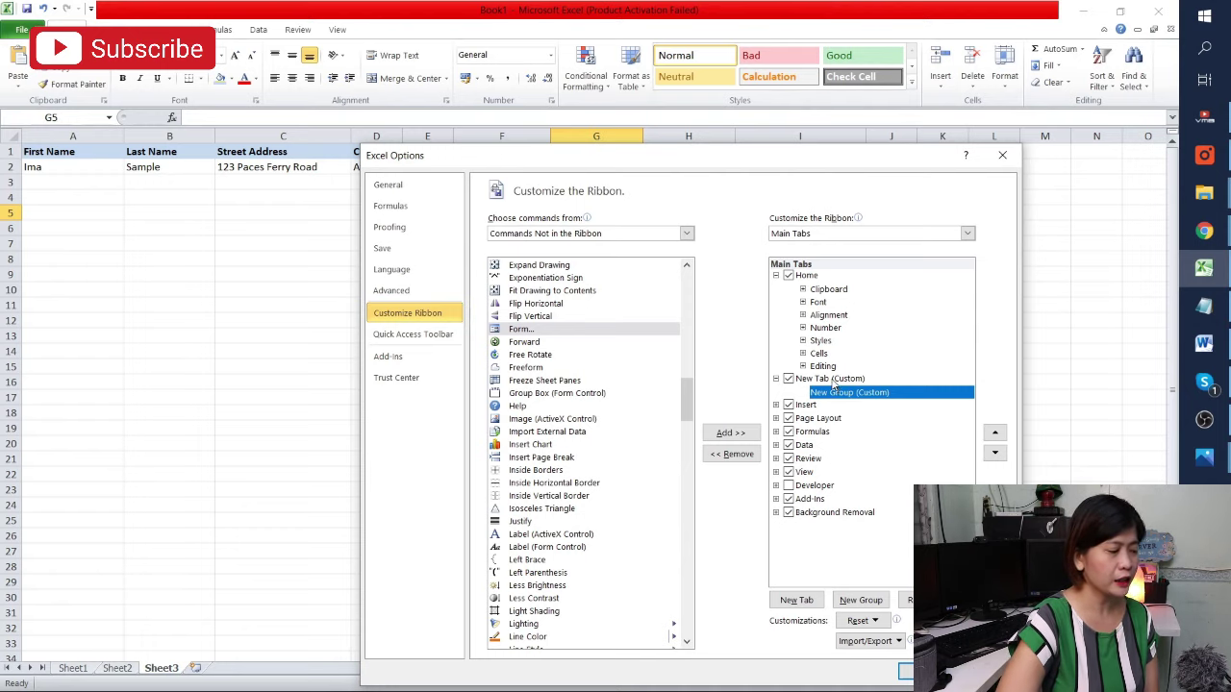
pyautogui.rightClick(833, 381)
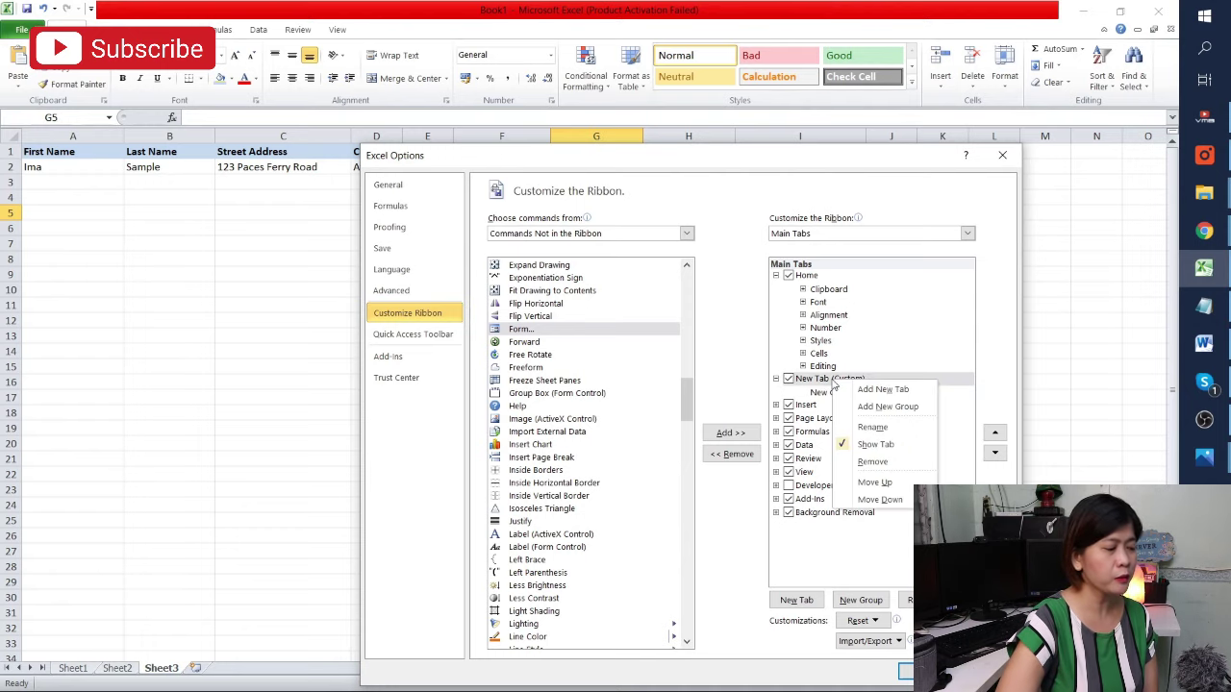
pyautogui.click(870, 428)
pyautogui.write('Da')
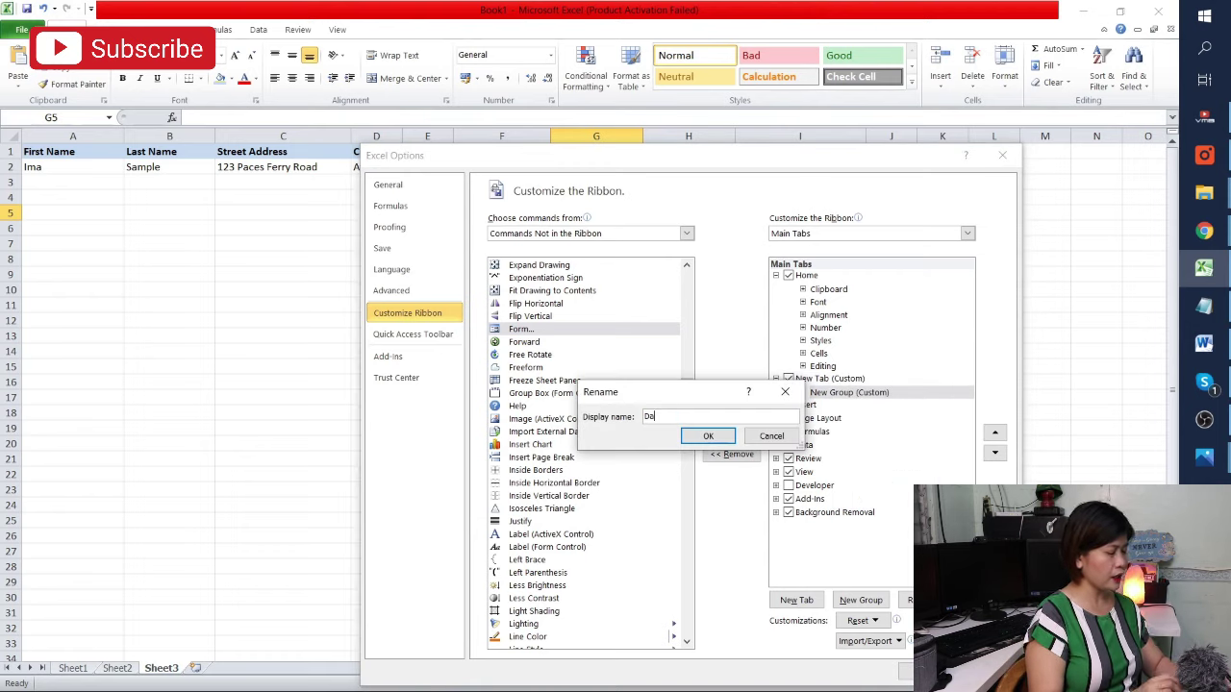
pyautogui.write('ta')
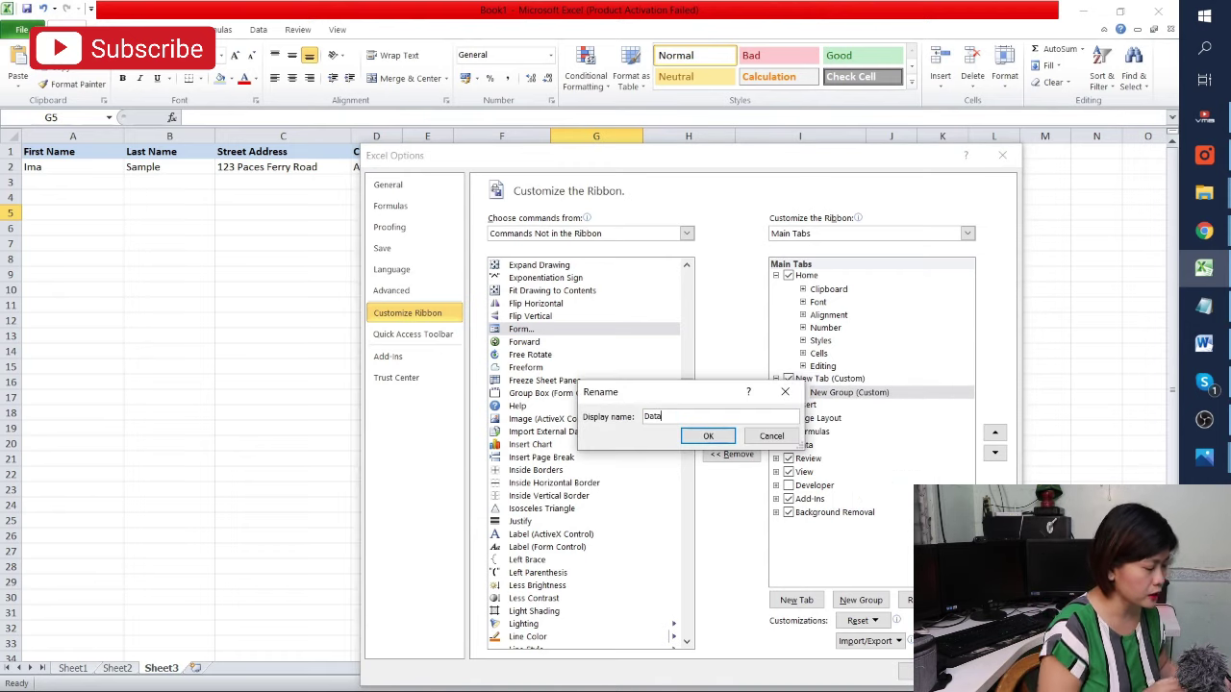
pyautogui.write(' Entry')
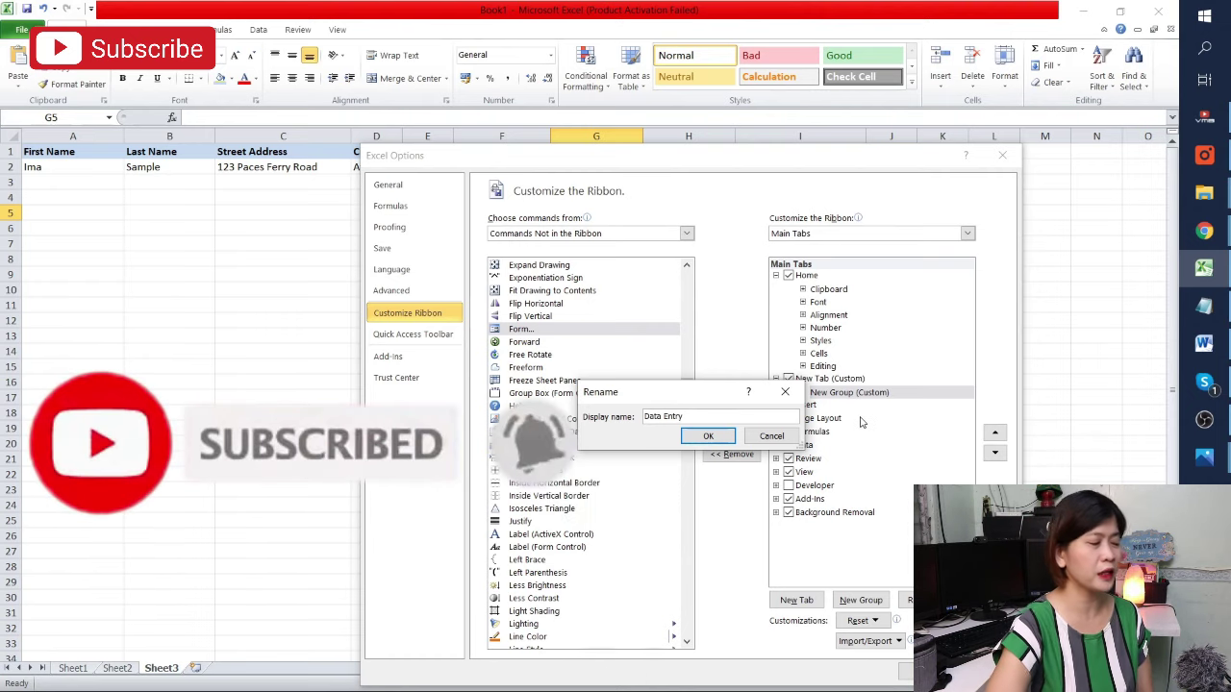
pyautogui.click(708, 436)
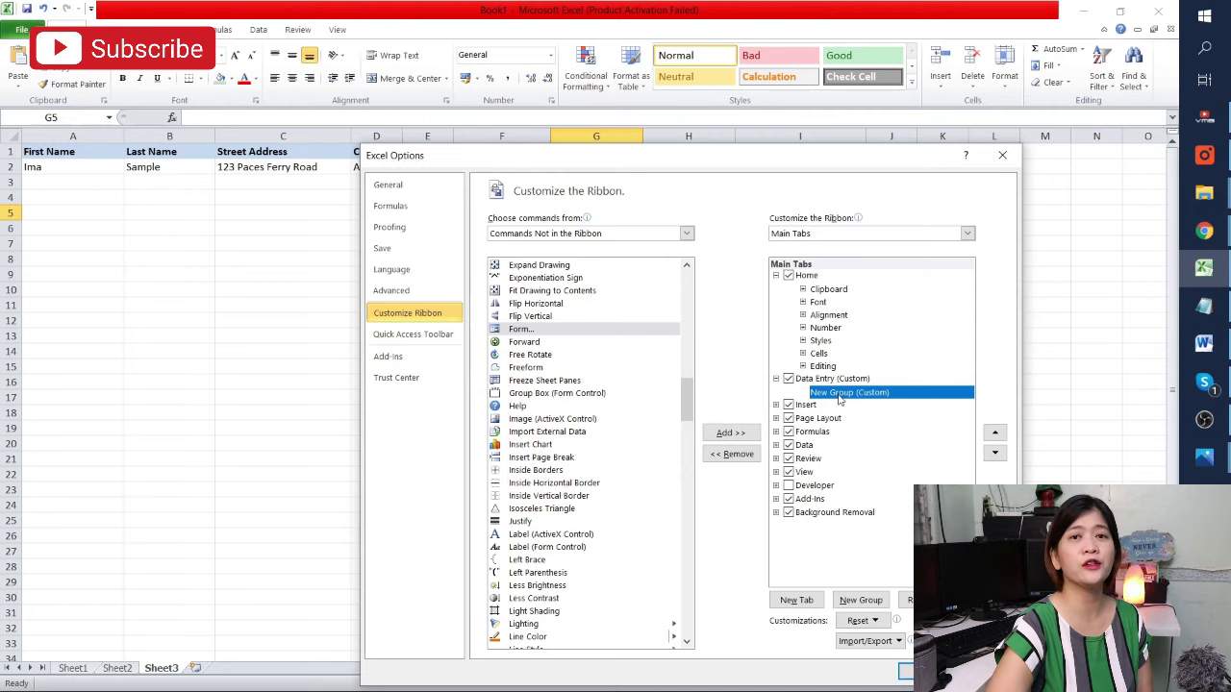
# Add the Form command to the tab's new group and apply with OK
pyautogui.click(548, 332)
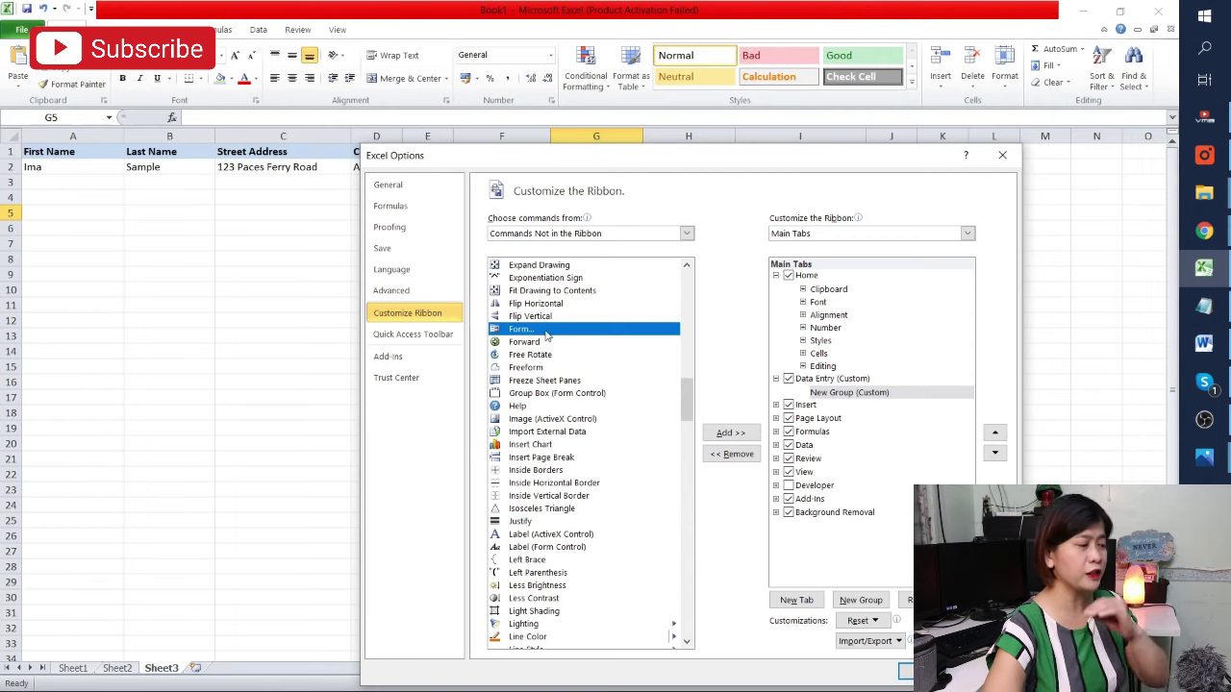
pyautogui.click(730, 432)
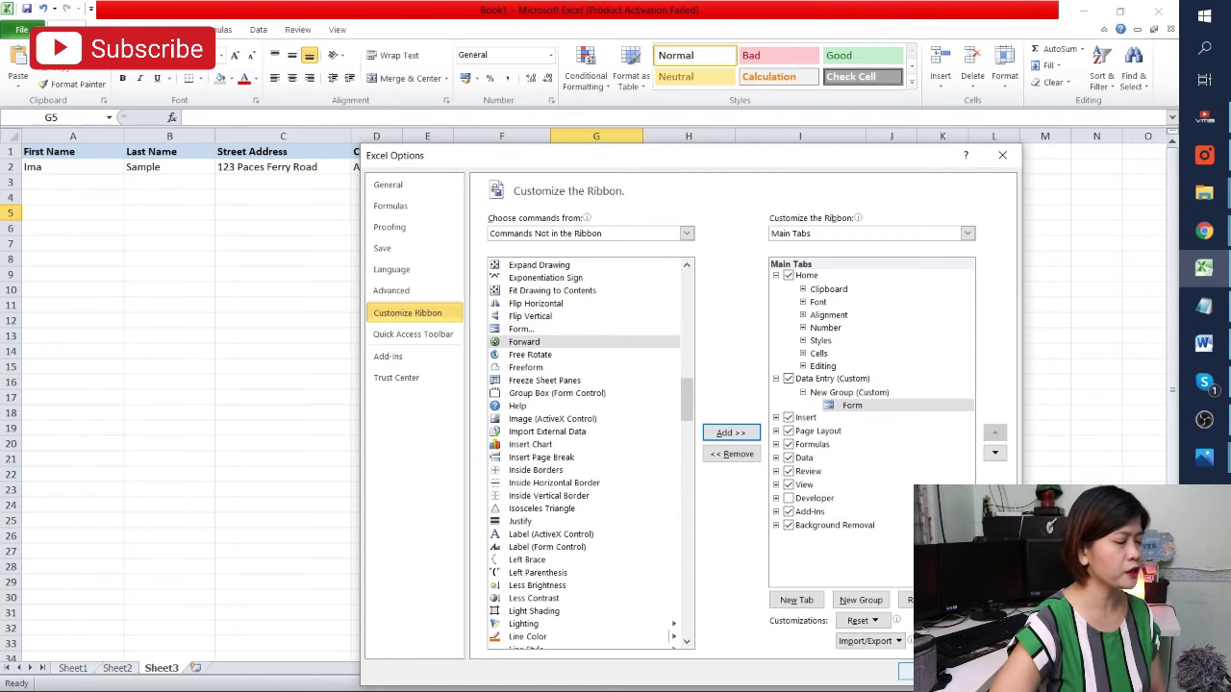
pyautogui.click(906, 671)
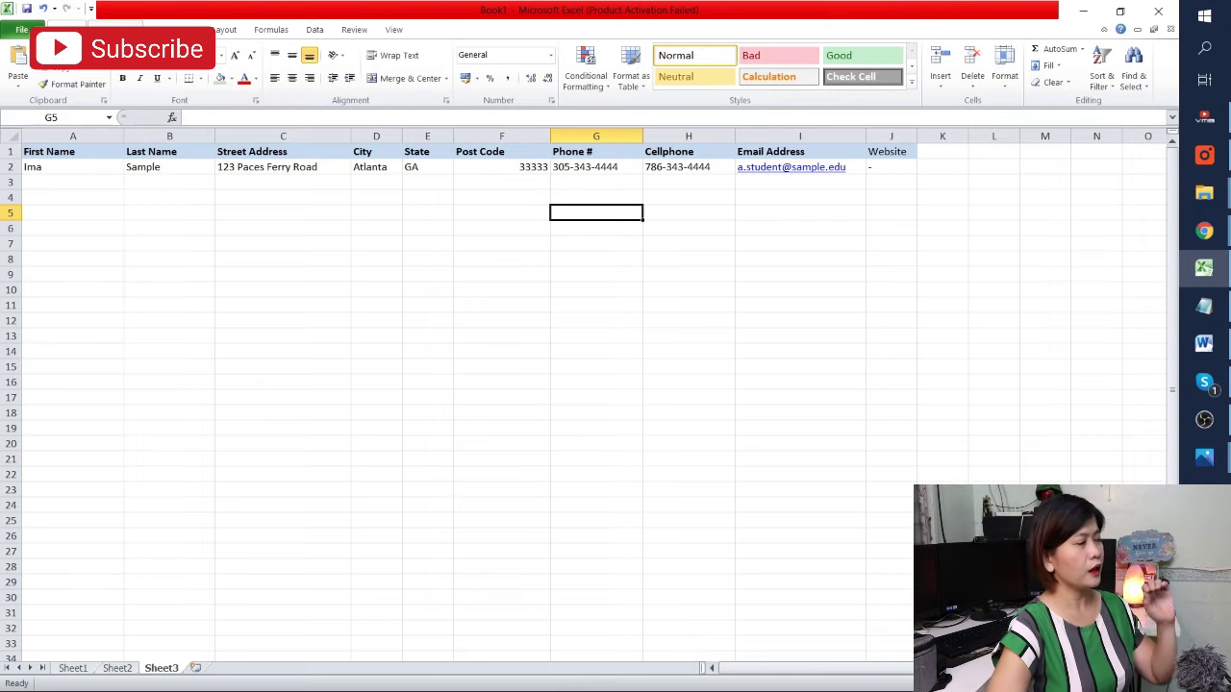
# Select header row A1:J1 and launch Form from the Data Entry tab
pyautogui.click(83, 218)
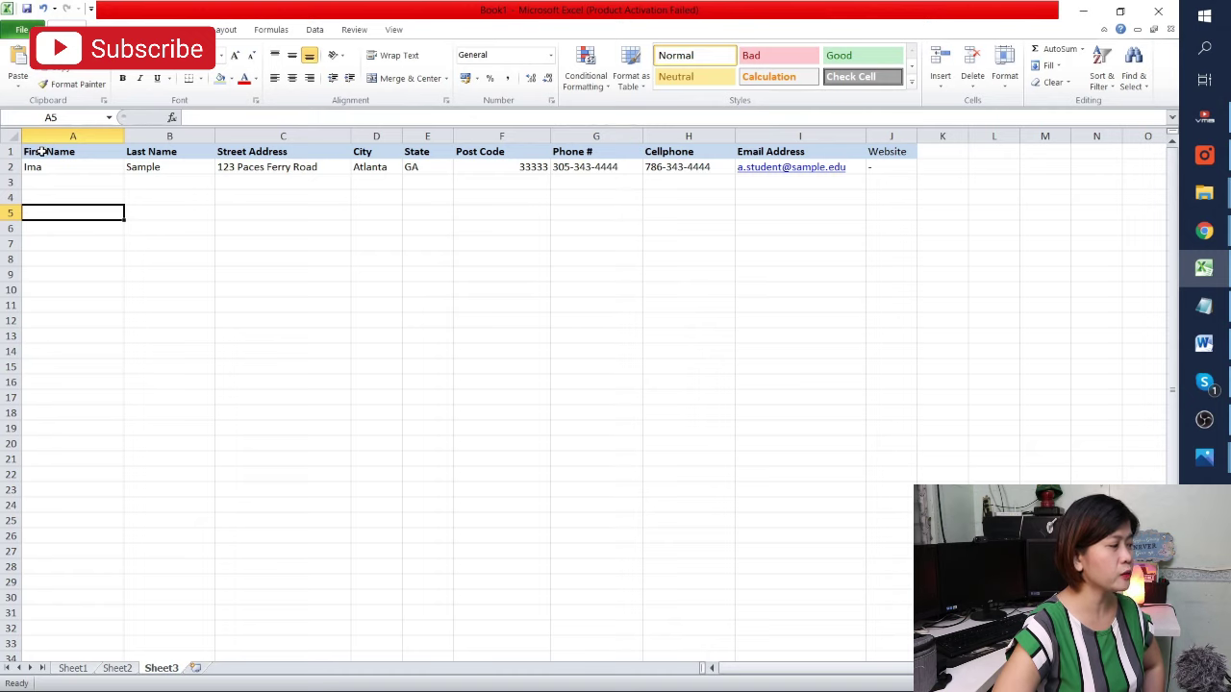
pyautogui.moveTo(41, 151); pyautogui.dragTo(887, 152)
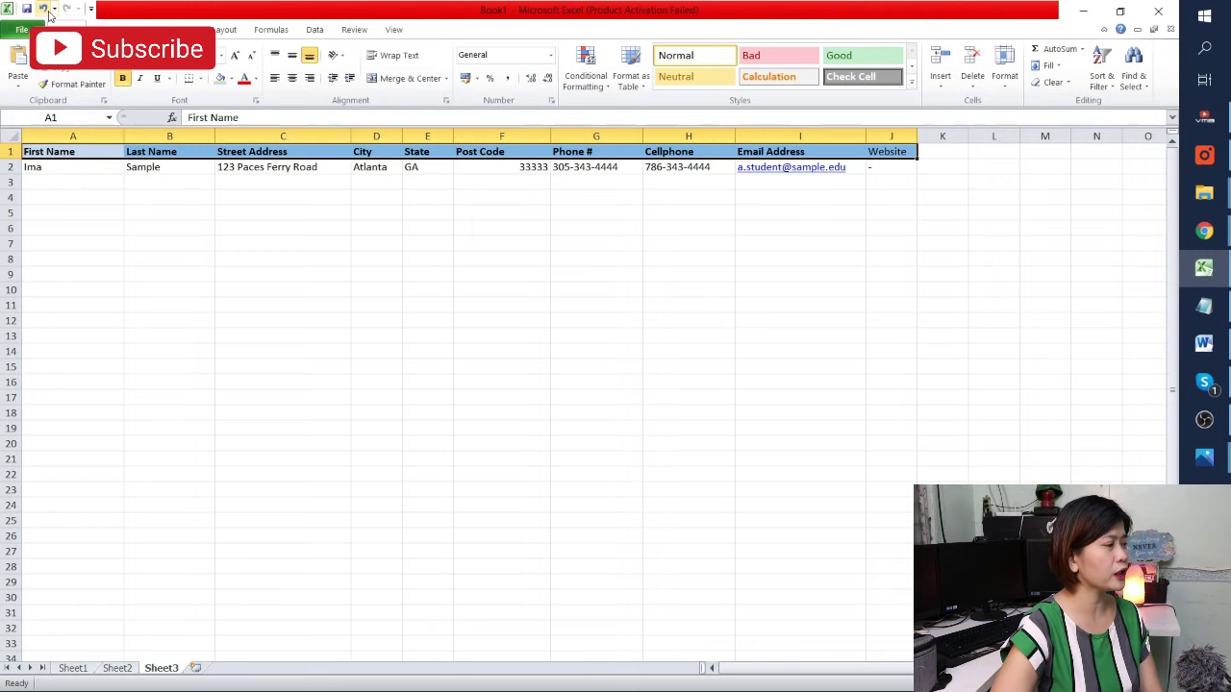
pyautogui.click(116, 29)
pyautogui.click(23, 61)
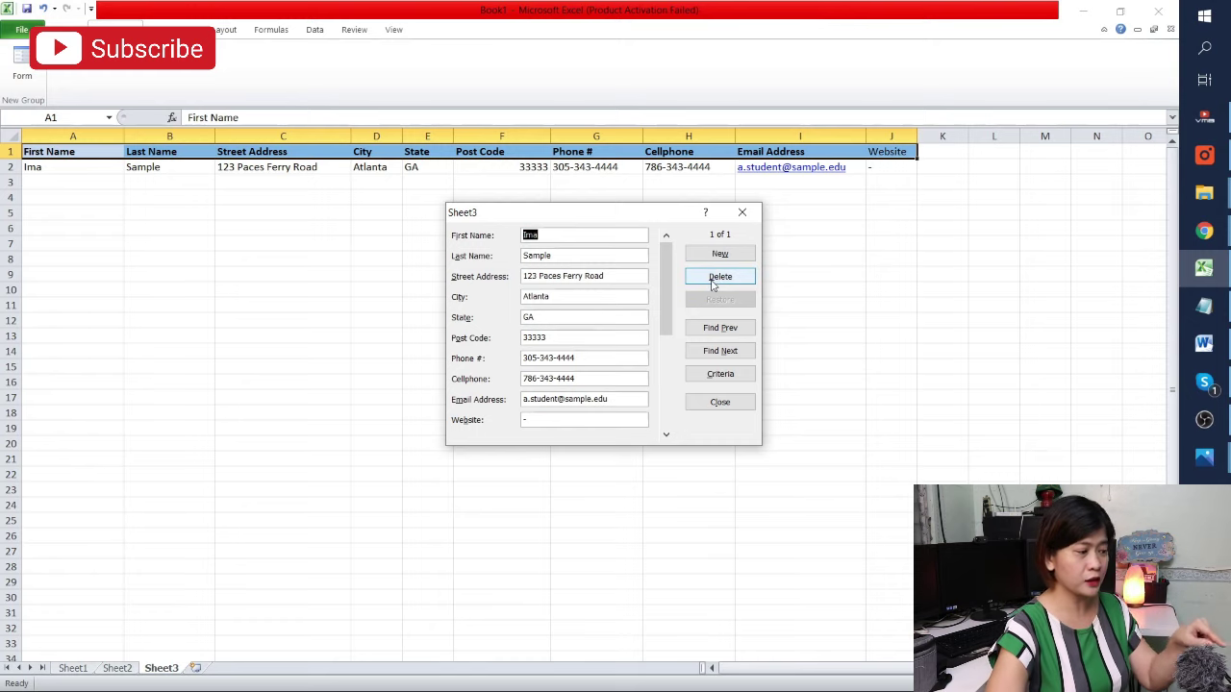
# Cancel an accidental delete, then add a new test contact record through the form
pyautogui.click(714, 281)
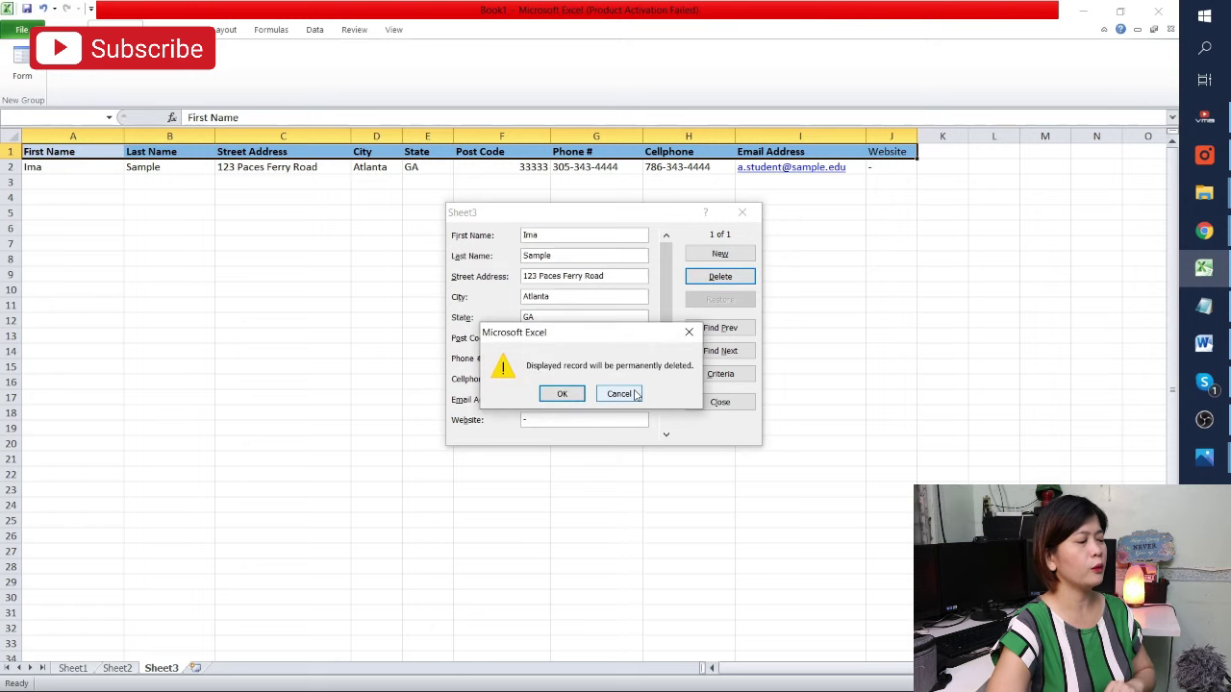
pyautogui.click(618, 394)
pyautogui.click(716, 254)
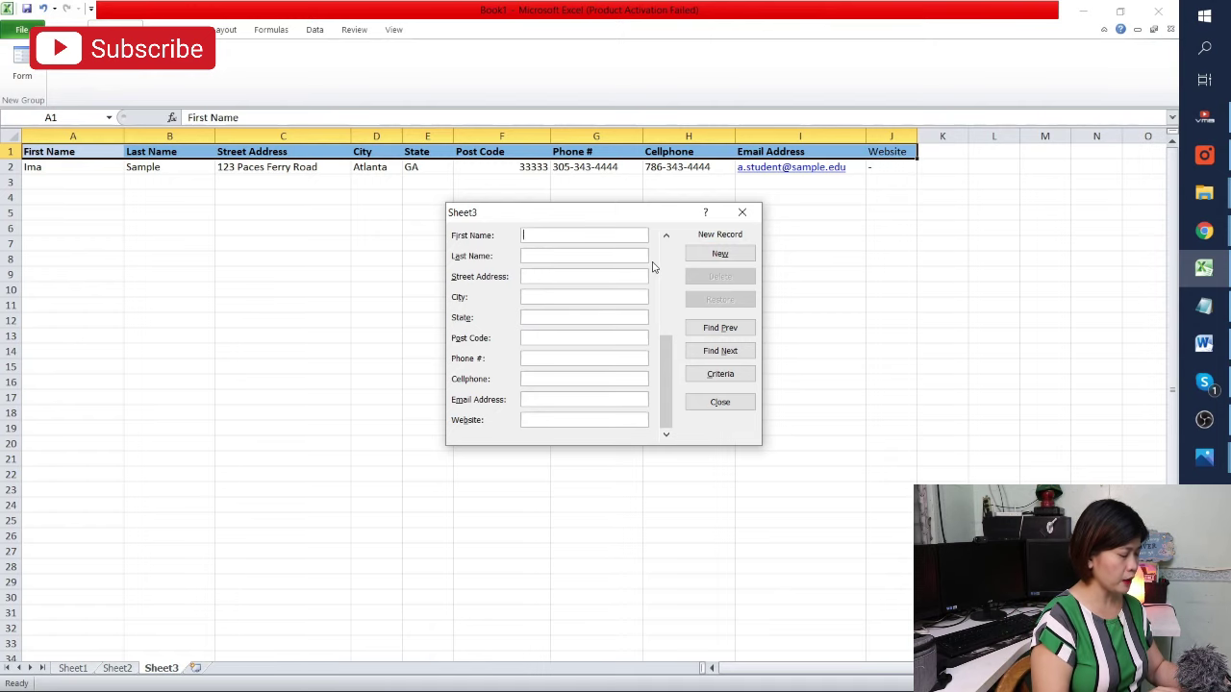
pyautogui.write('Sheen')
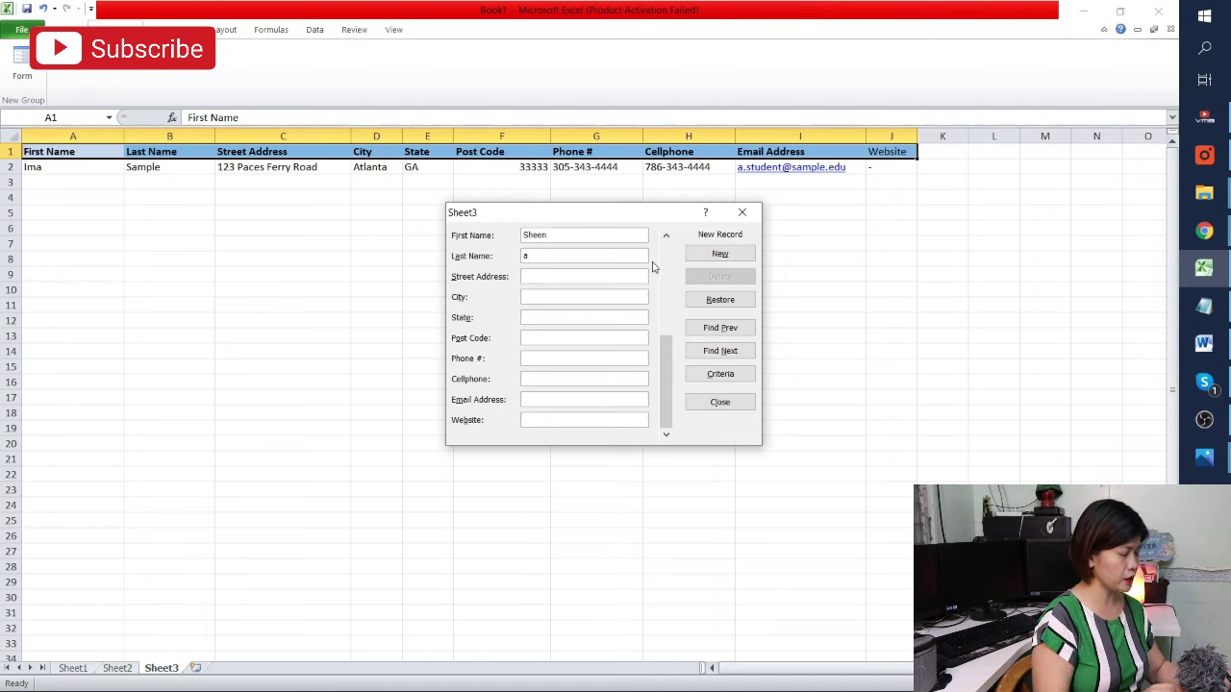
pyautogui.press('Tab')
pyautogui.press('Tab')
pyautogui.press('Tab')
pyautogui.press('Tab')
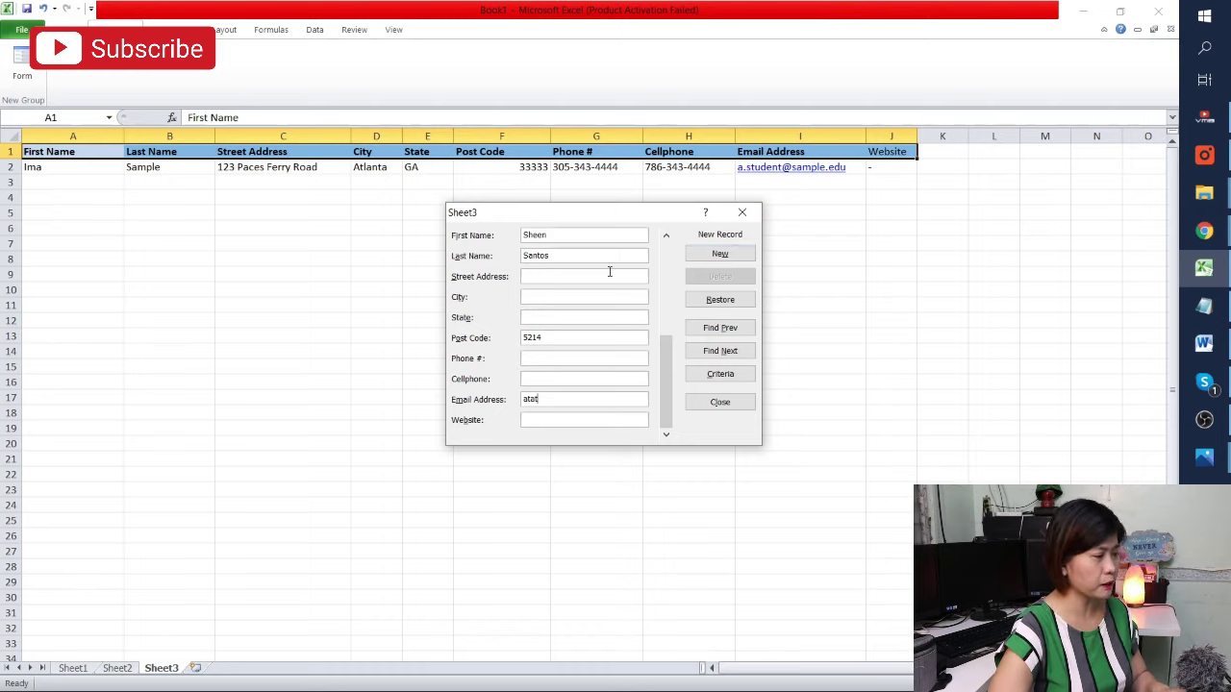
pyautogui.press('Return')
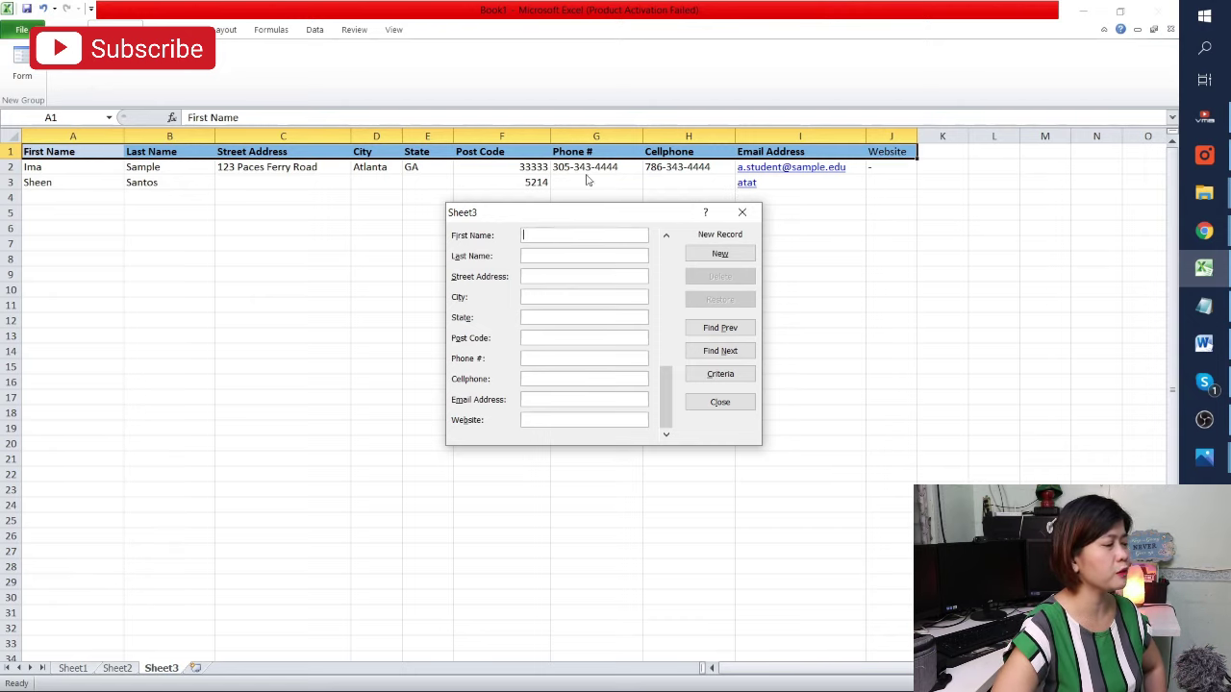
# Go back to the test record, delete it permanently, and close the form
pyautogui.click(703, 329)
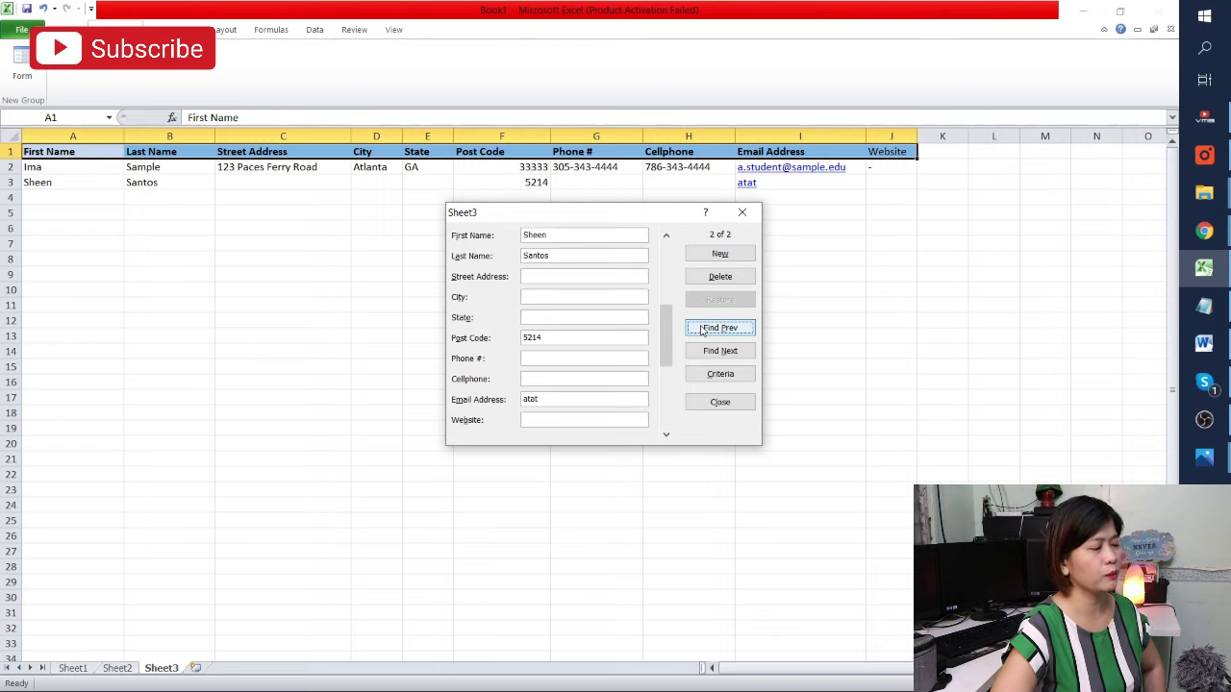
pyautogui.click(716, 278)
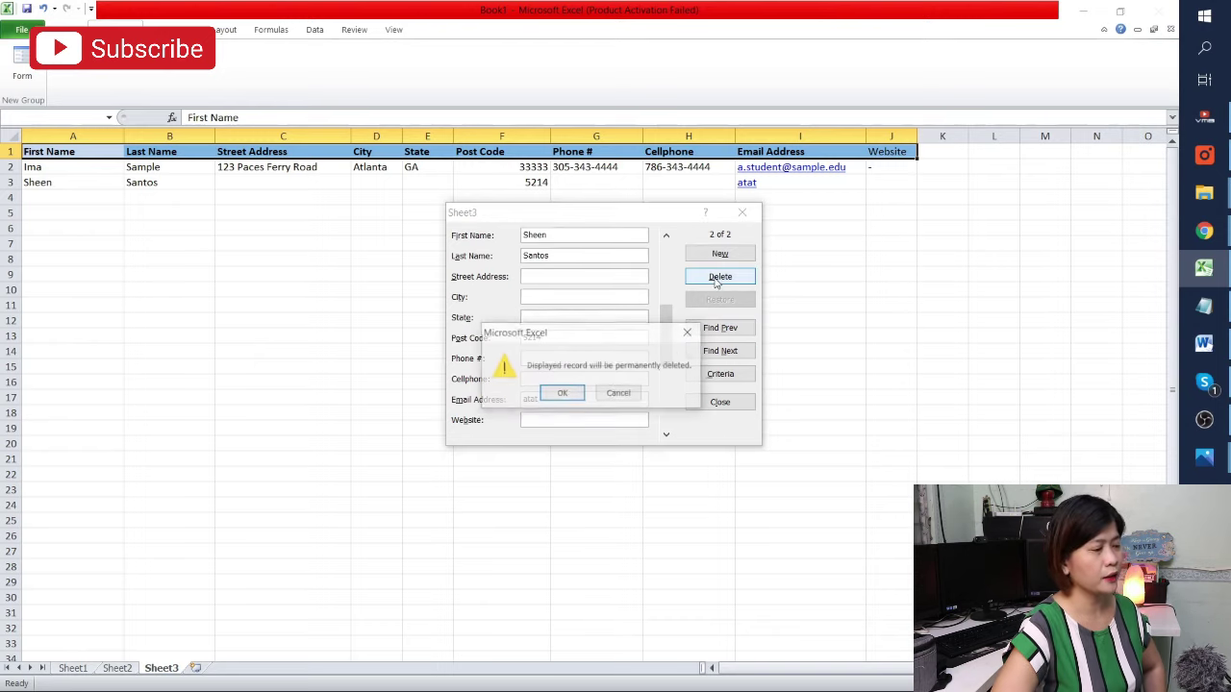
pyautogui.click(559, 393)
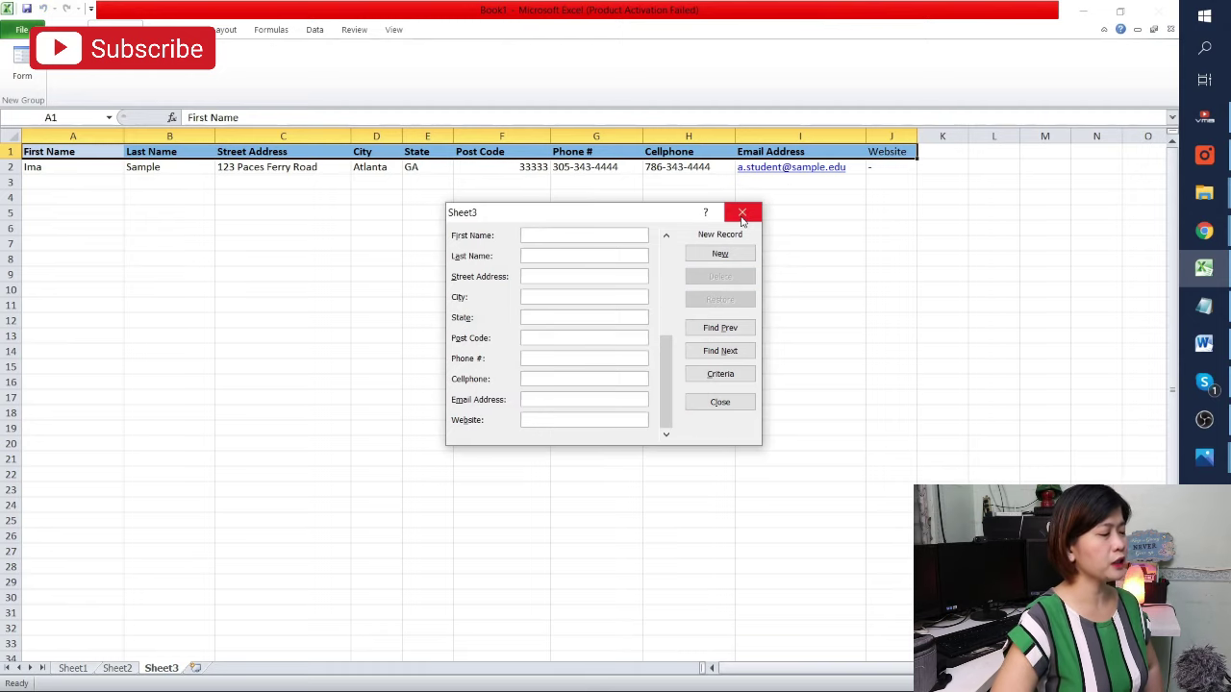
pyautogui.click(742, 214)
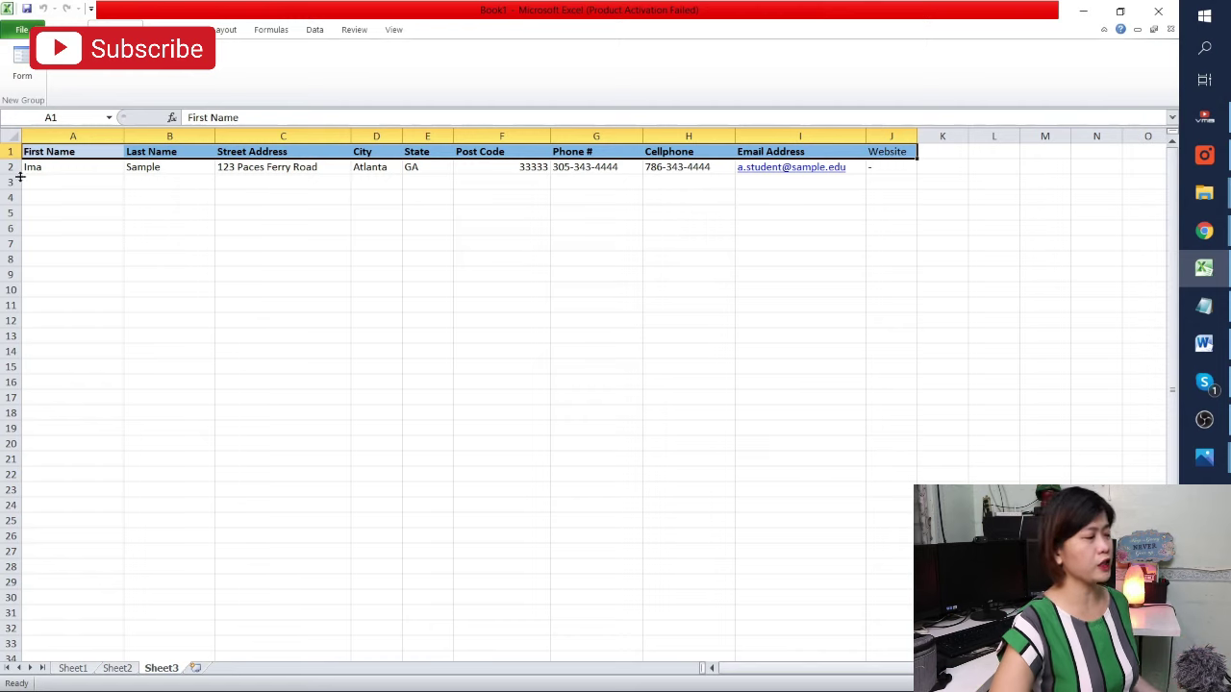
# Type stray entries 'ffdff' in A4 and 'gd' in C6
pyautogui.click(86, 196)
pyautogui.write('ffdff')
pyautogui.click(344, 227)
pyautogui.write('gd')
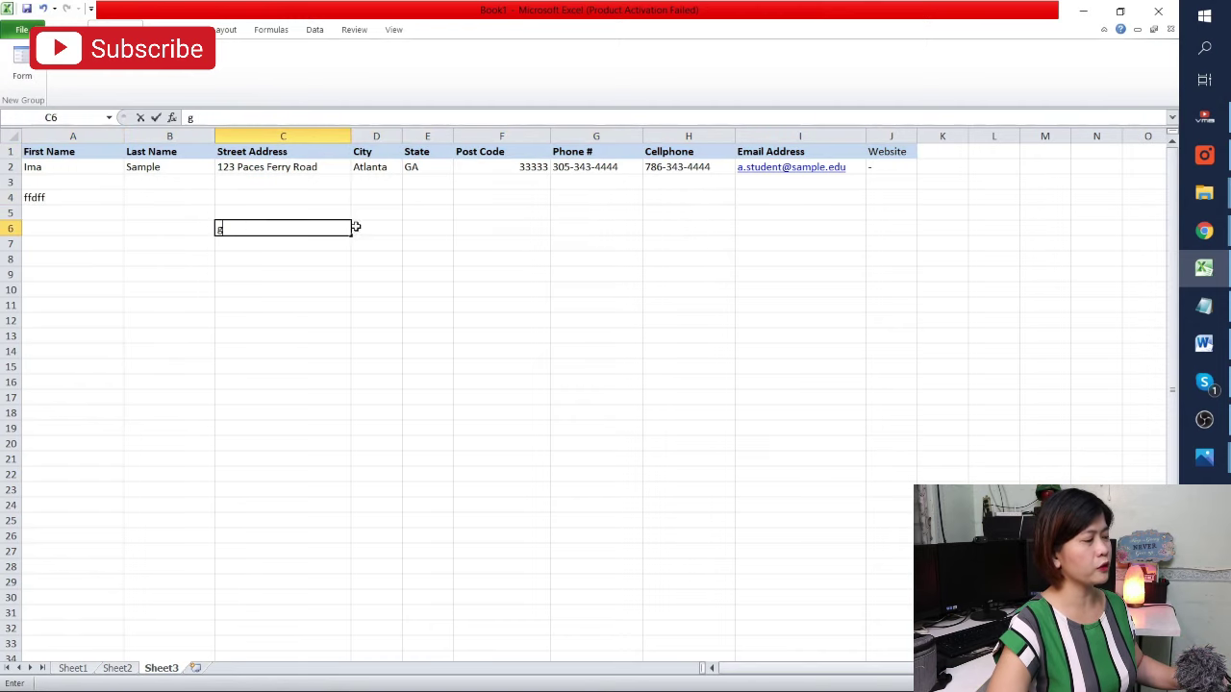
pyautogui.click(427, 227)
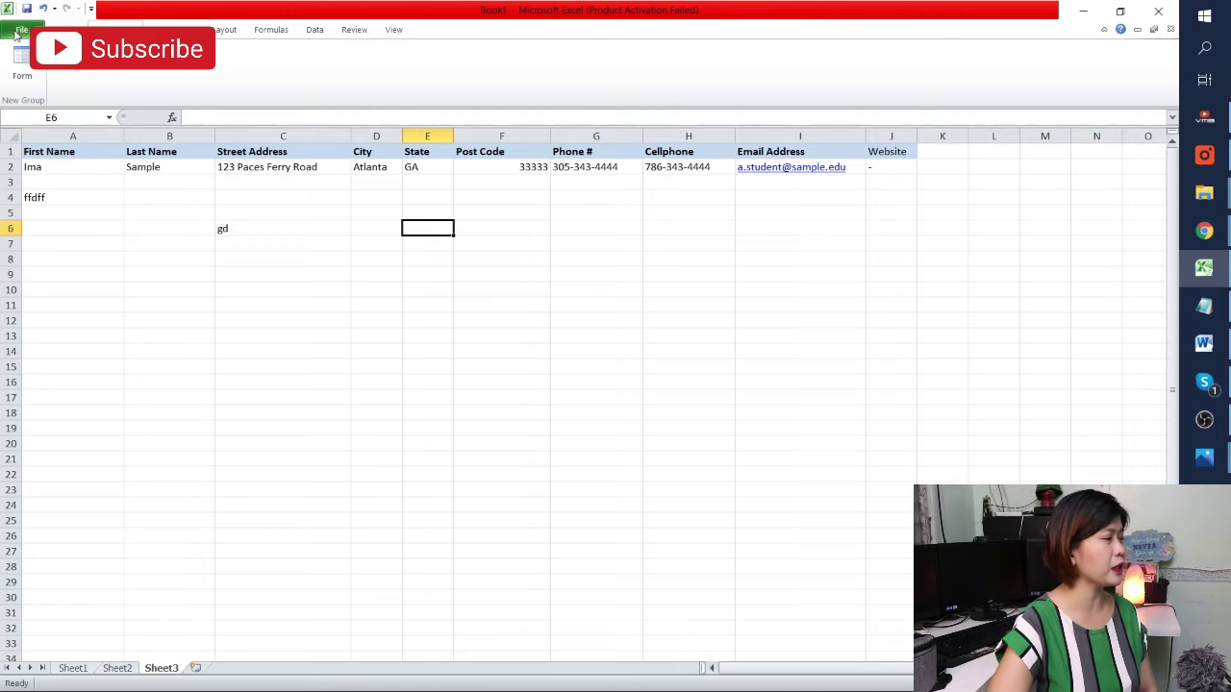
# Remove the Data Entry (Custom) tab in Customize Ribbon and confirm with OK
pyautogui.click(17, 31)
pyautogui.click(29, 309)
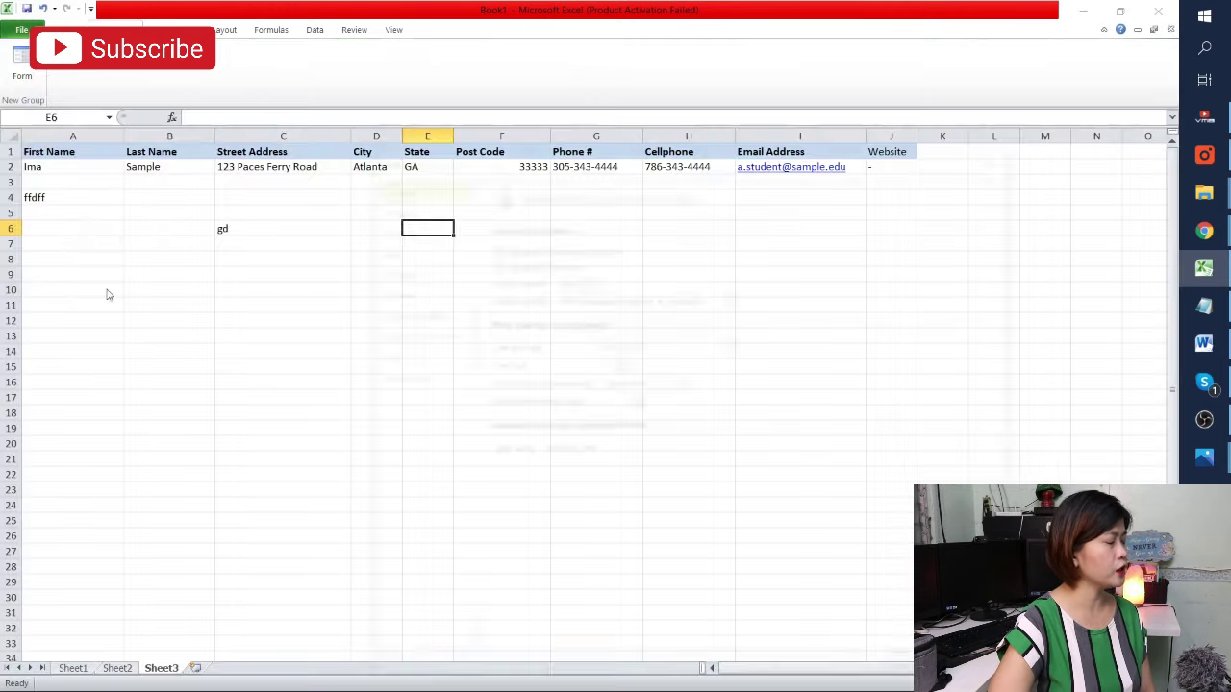
pyautogui.click(394, 313)
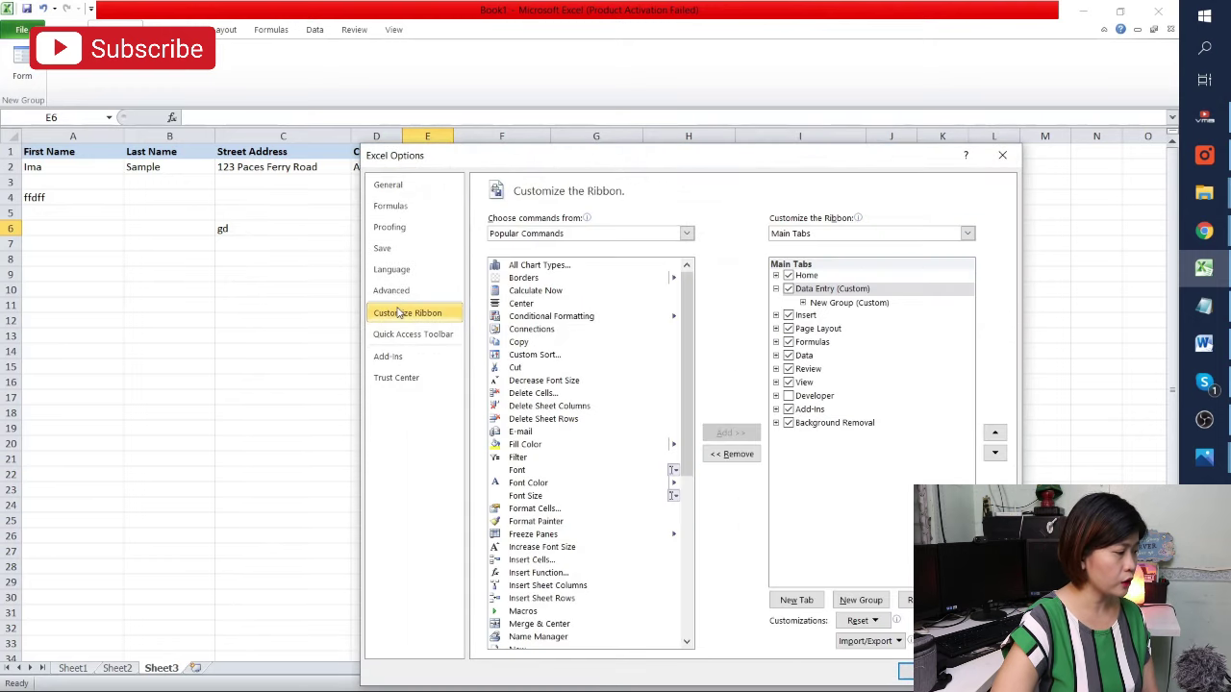
pyautogui.scroll(-1, 544, 431)
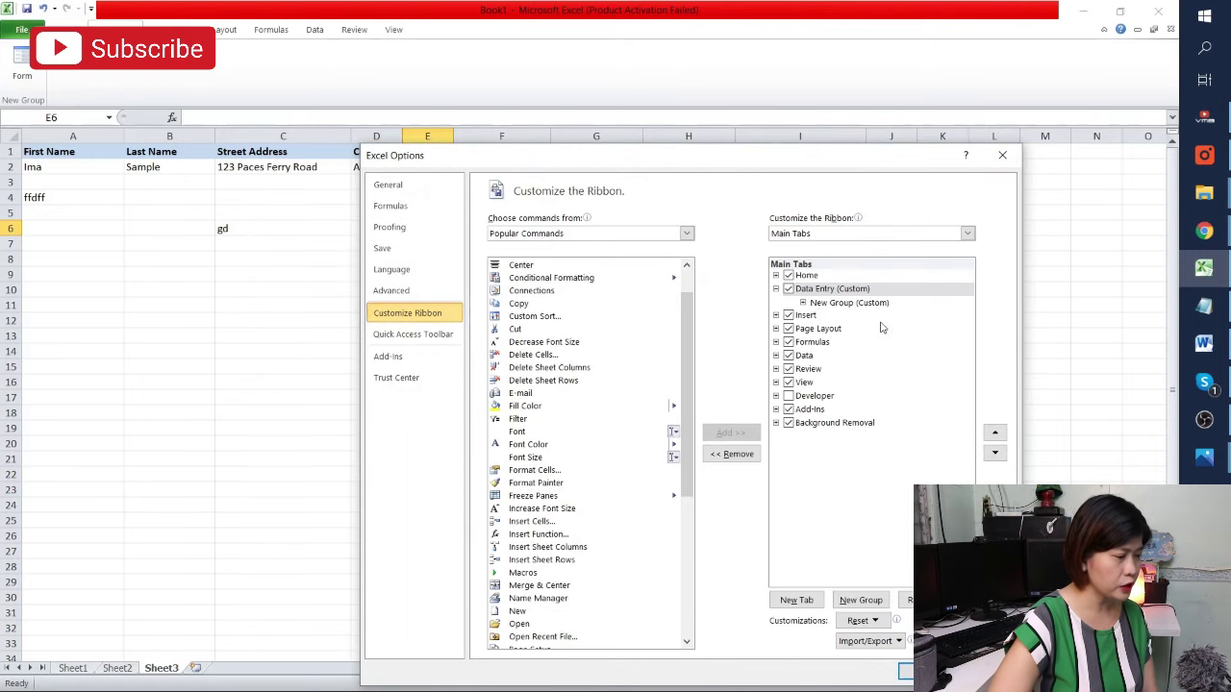
pyautogui.click(822, 291)
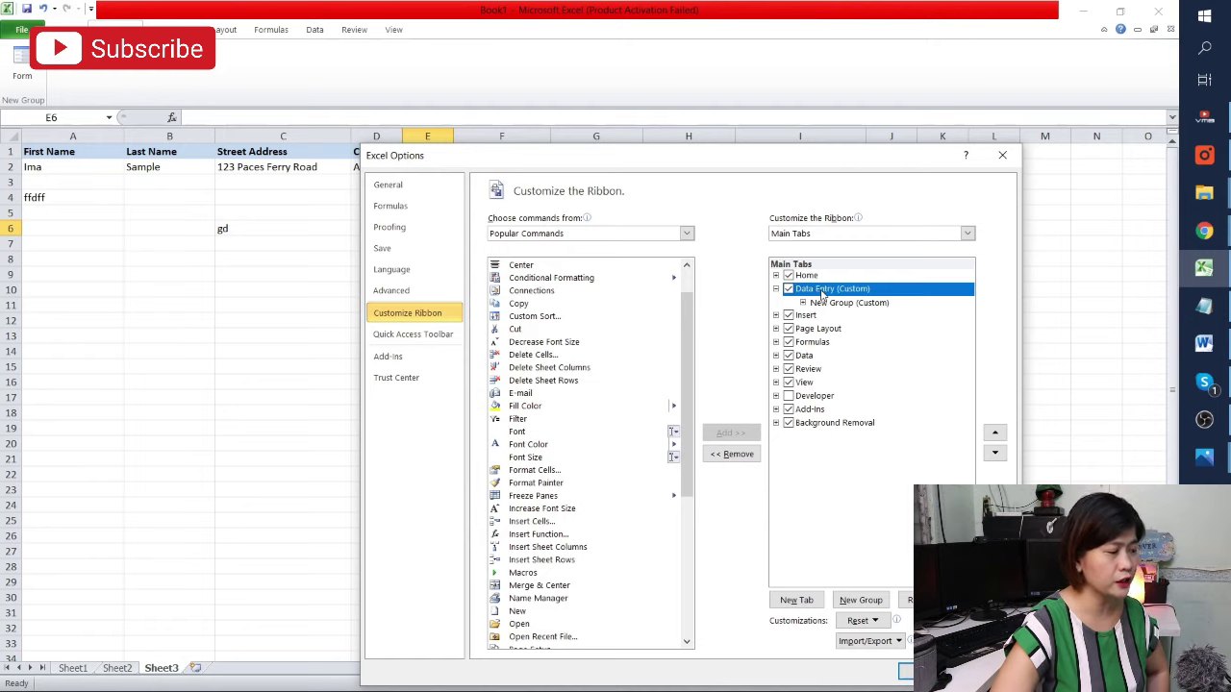
pyautogui.click(744, 456)
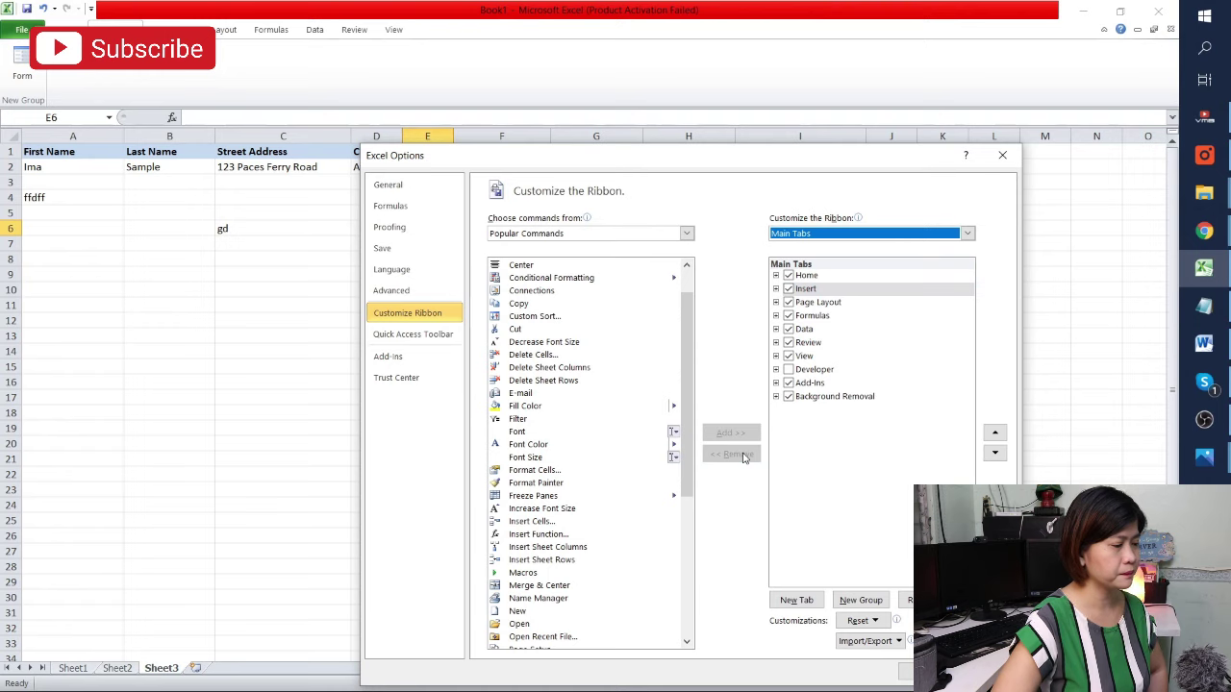
pyautogui.click(905, 671)
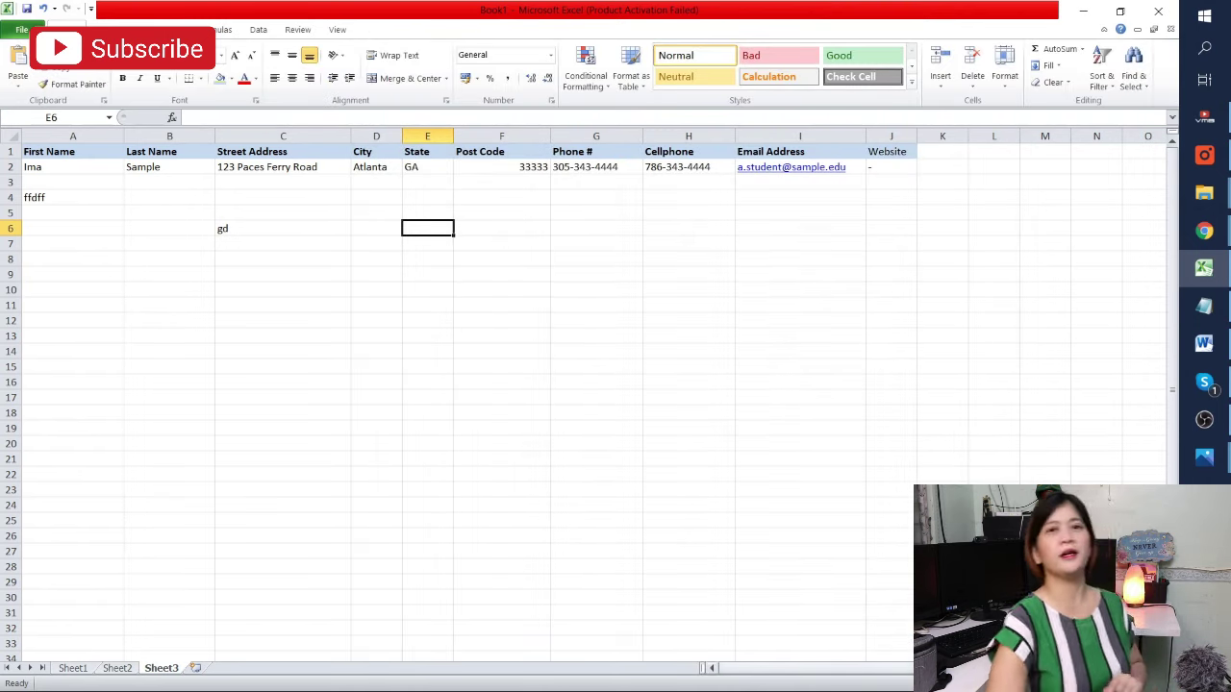